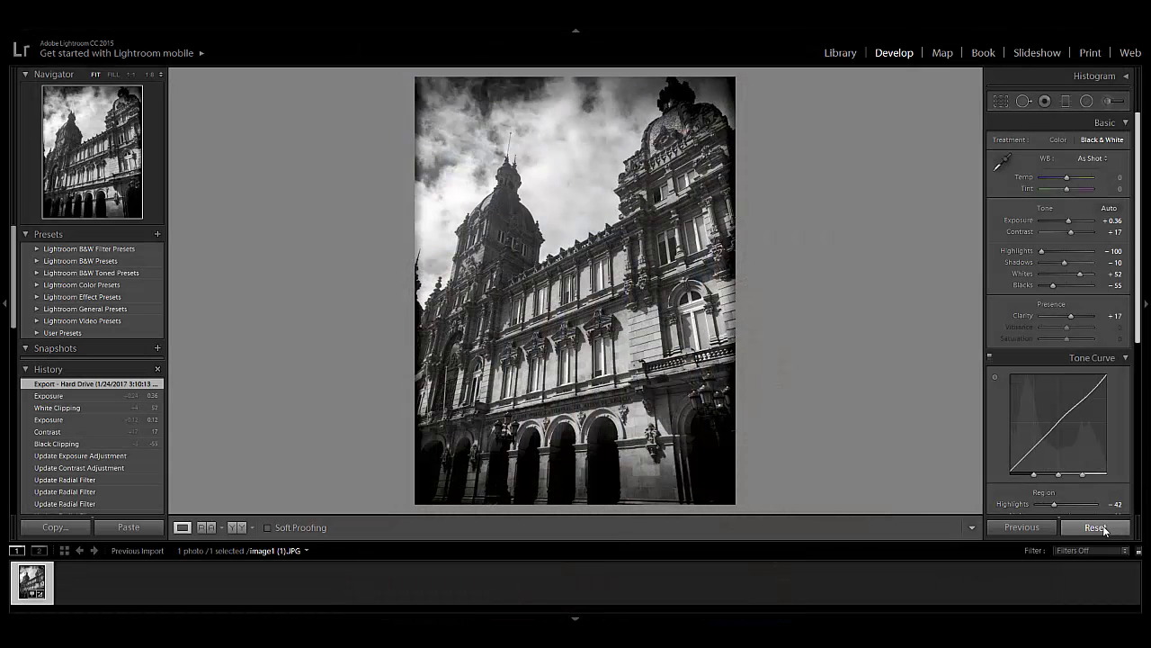
Reset all develop settings on the building photo and convert it to black and white
click(1094, 527)
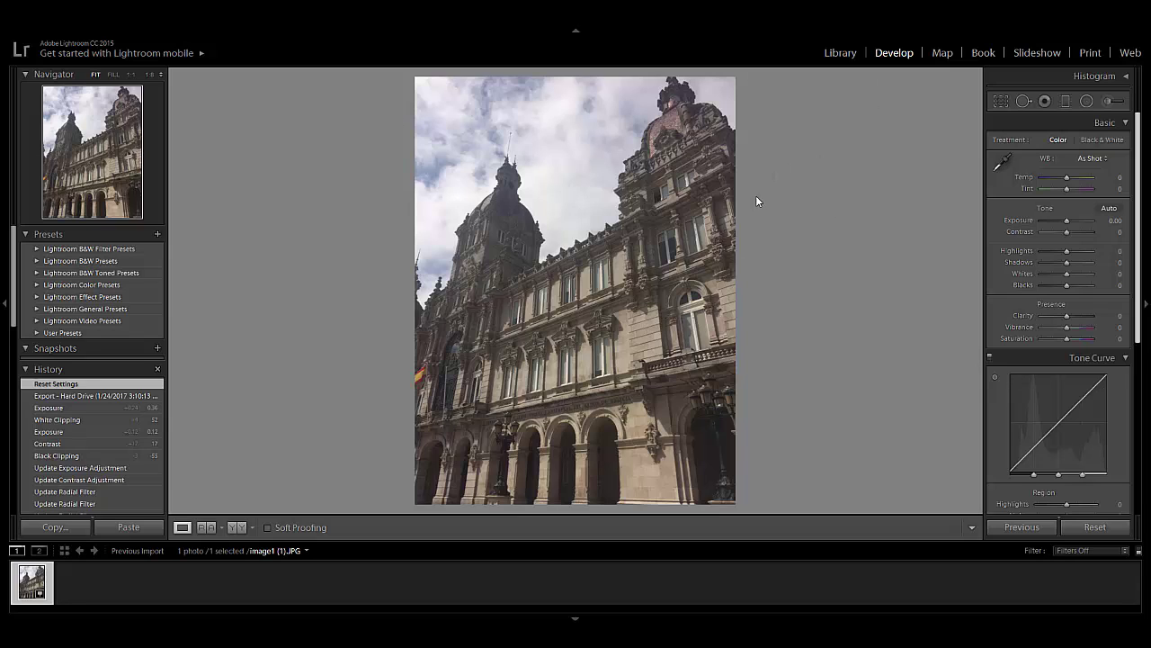
click(1121, 122)
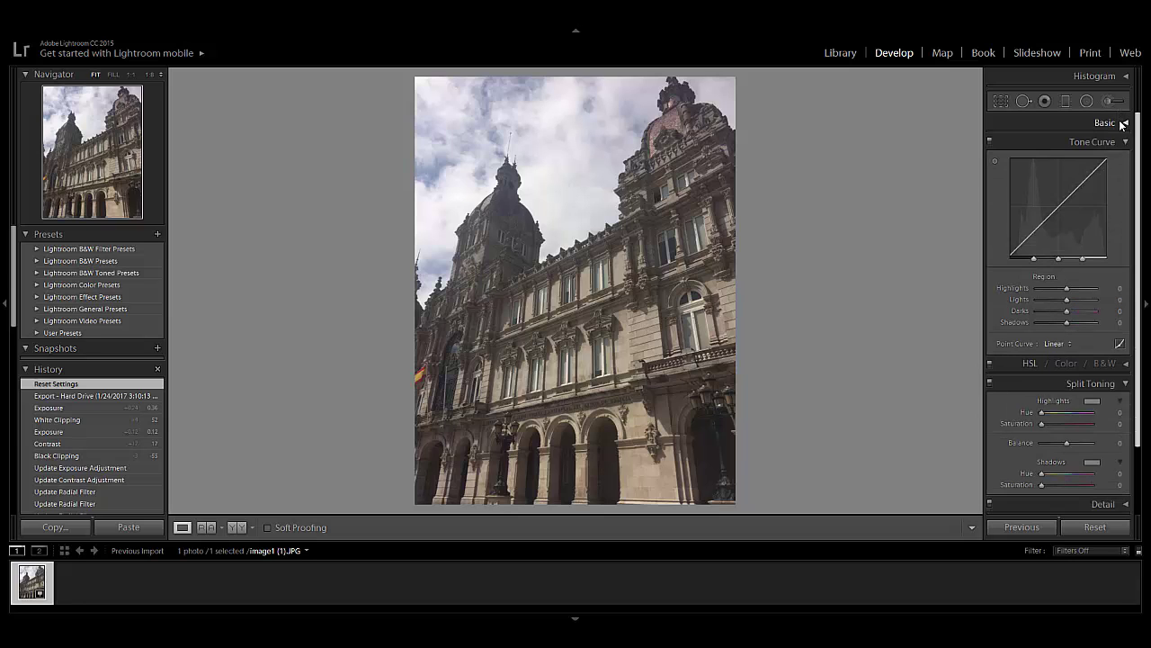
click(1120, 143)
click(1124, 180)
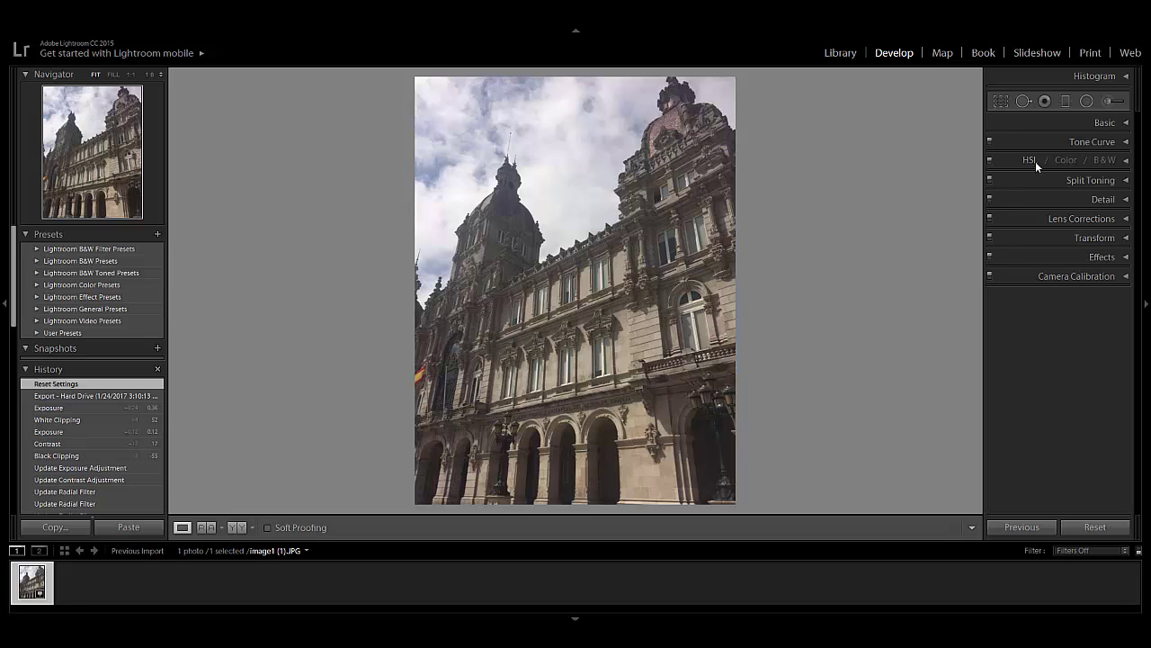
click(1108, 161)
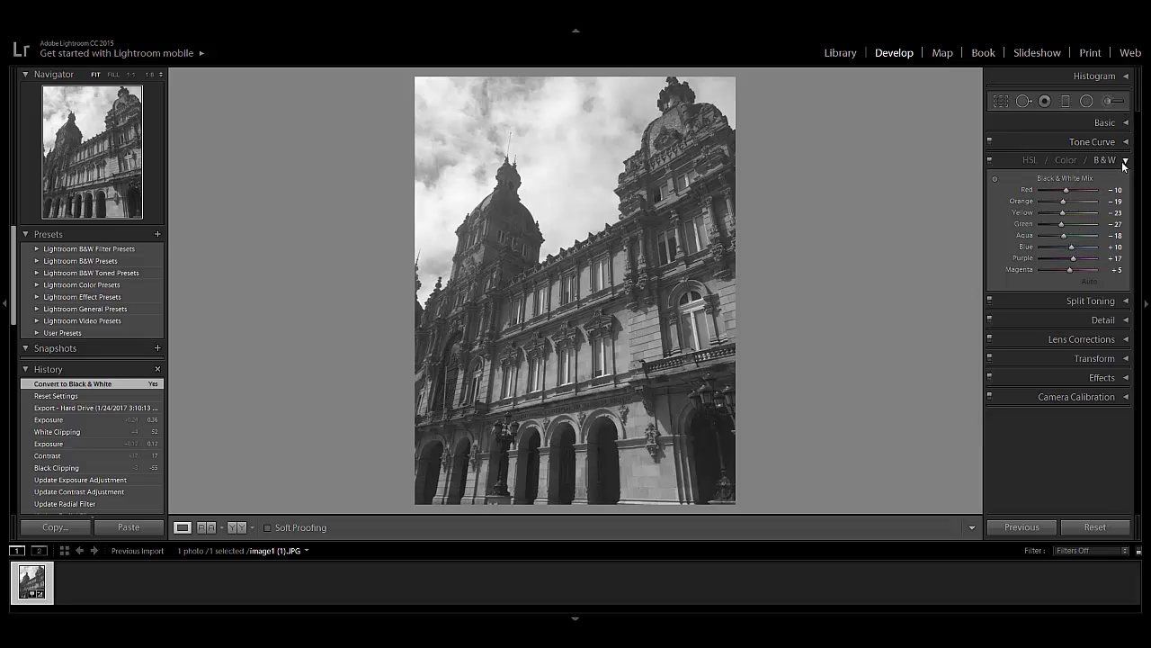
click(1124, 162)
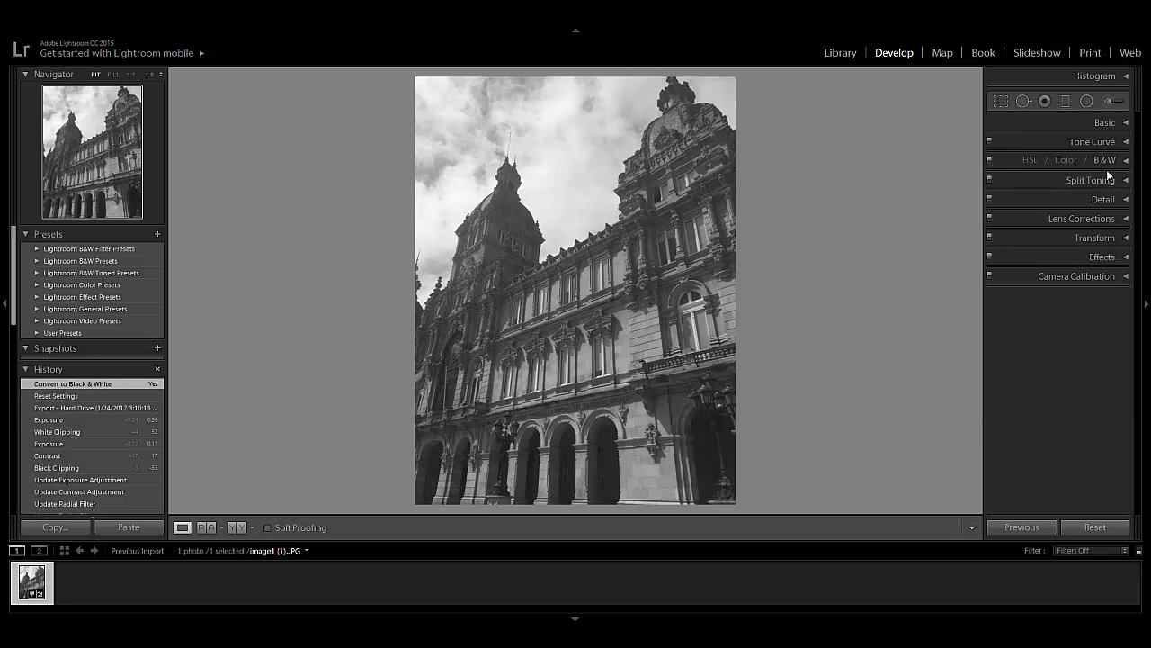
Set the basic tone adjustments to Highlights −31, Shadows −50 and Blacks −38
click(1124, 124)
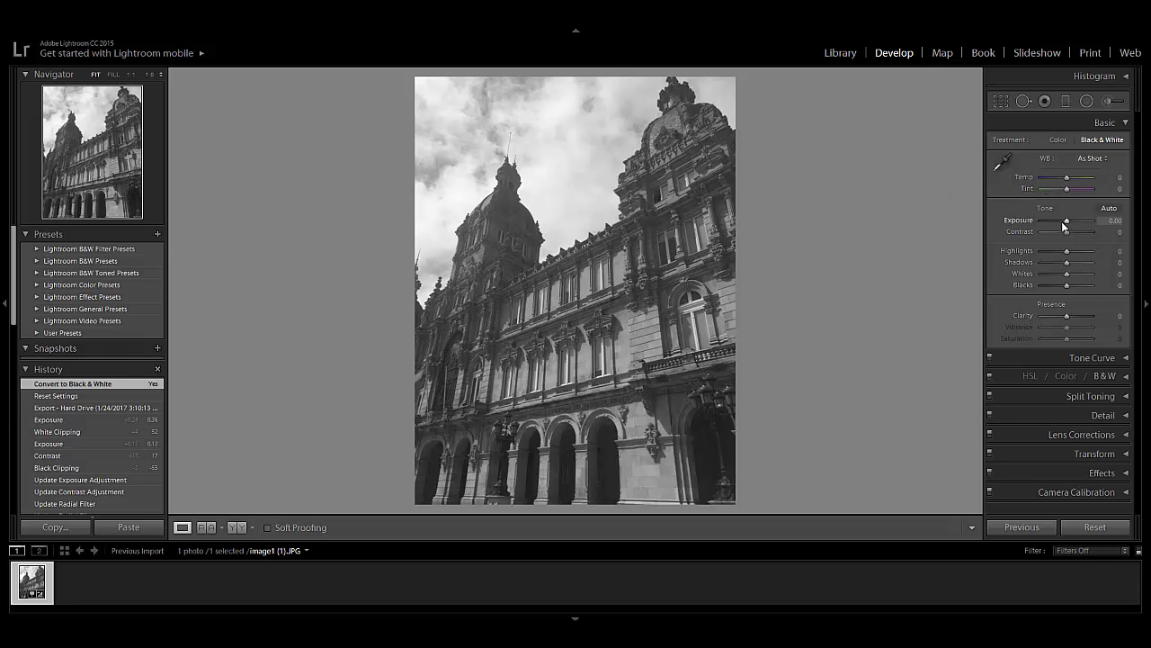
mouse_move(1068, 251)
mouse_down()
mouse_move(1082, 253)
mouse_move(1025, 252)
mouse_move(1060, 250)
mouse_up()
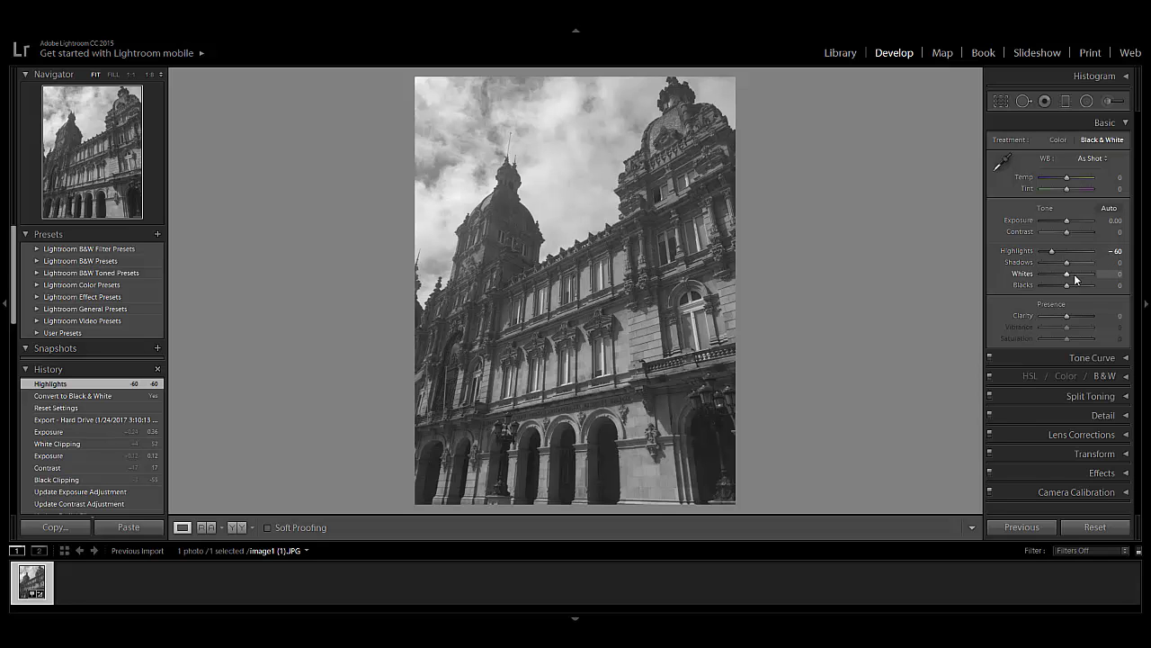
drag(1079, 285, 1048, 286)
drag(1053, 251, 1057, 286)
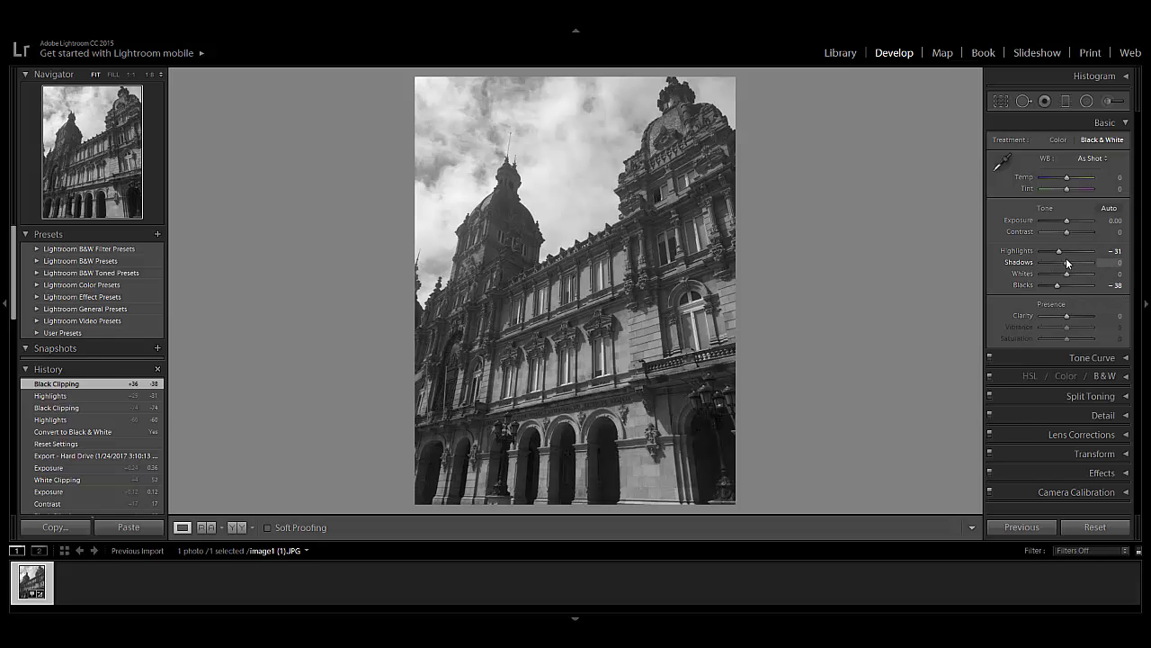
drag(1067, 261, 1054, 271)
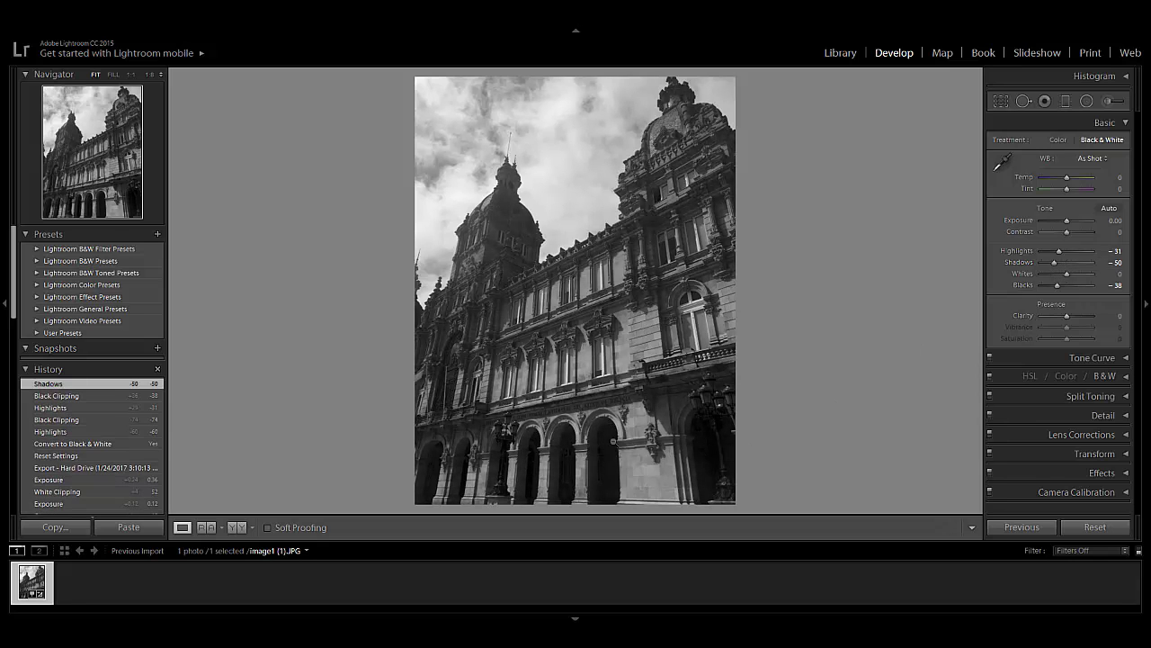
Check the dark arches up close, and set Shadows to −33 and Whites to +38
key(ctrl+minus)
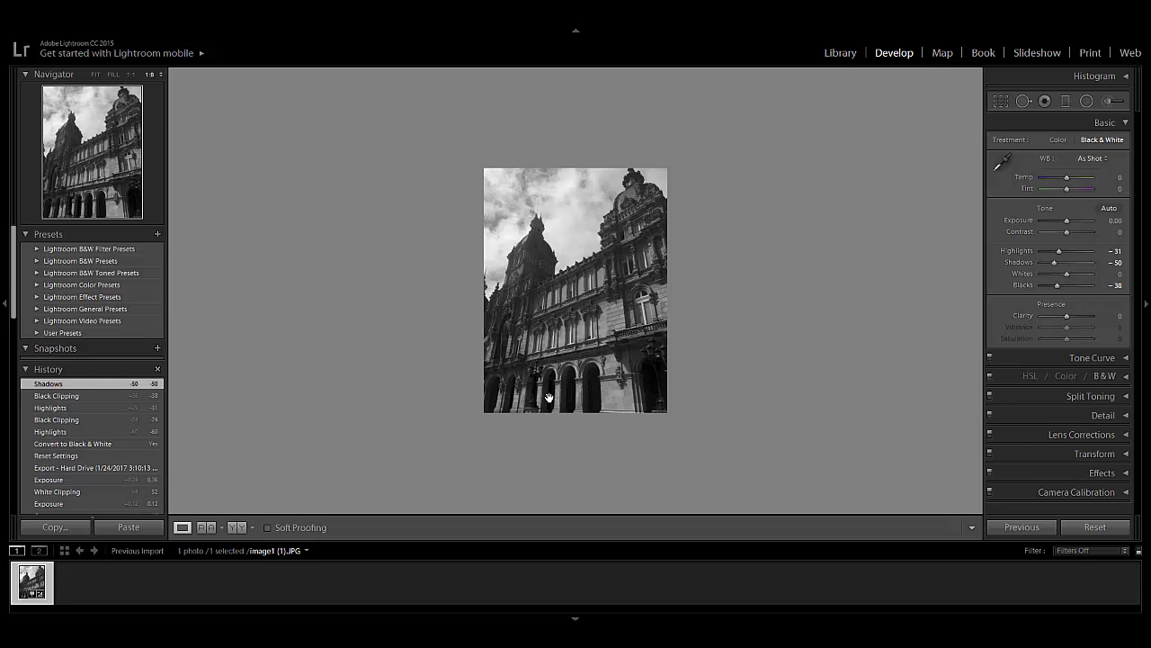
click(627, 399)
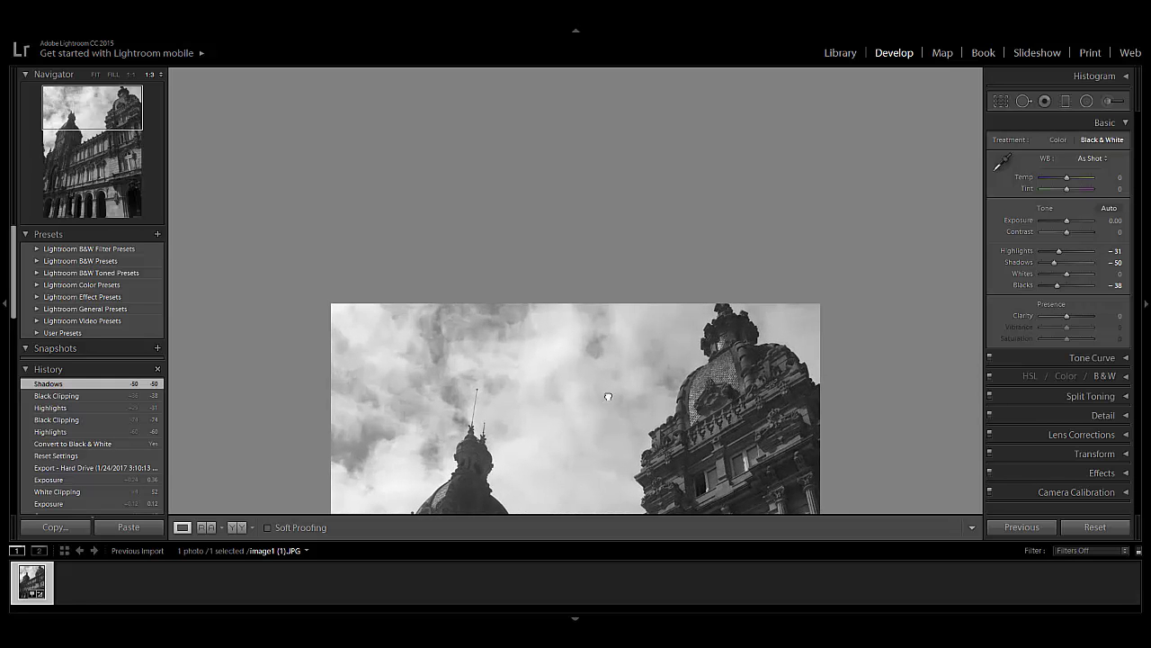
scroll(609, 383, down, 10)
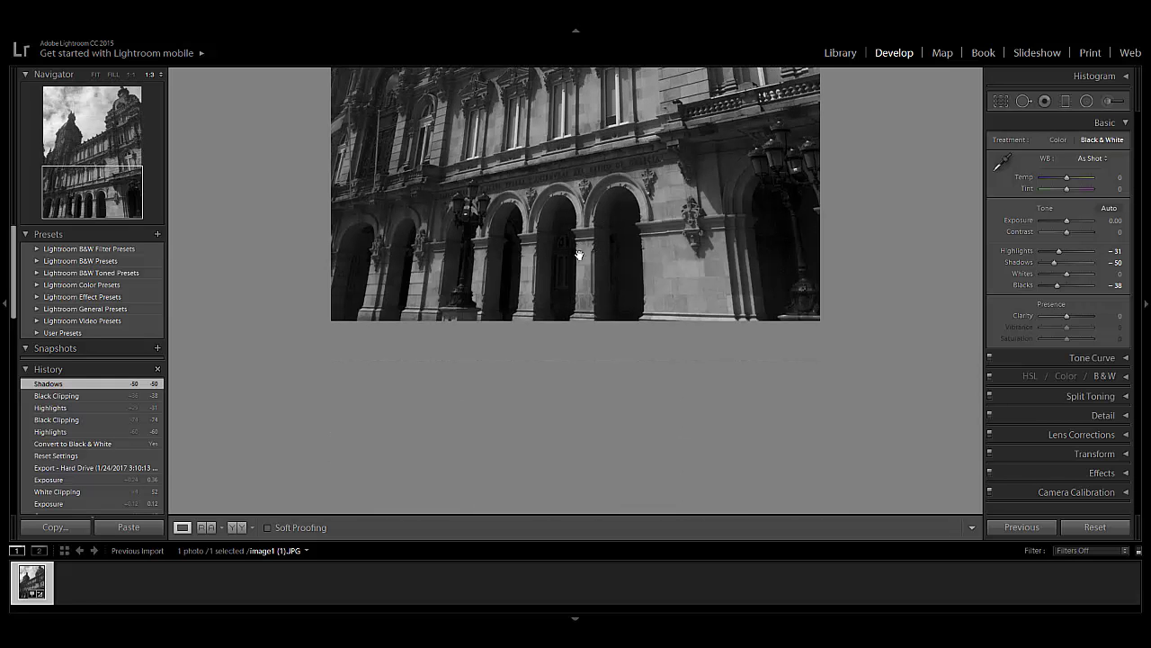
key(ctrl+minus)
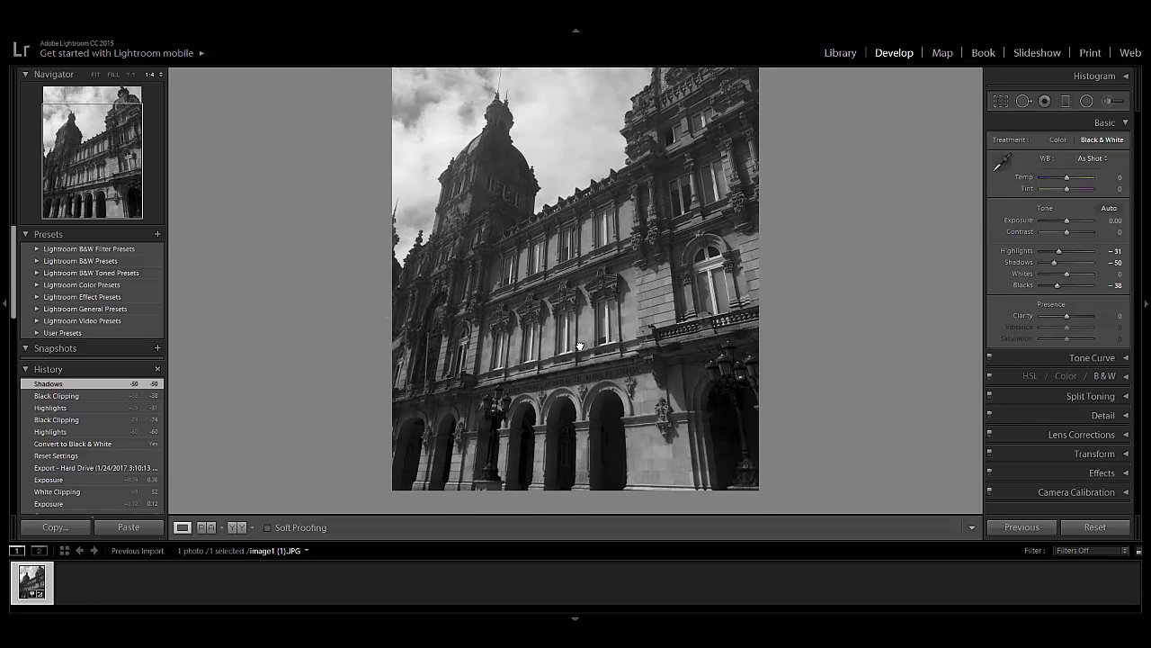
key(ctrl+minus)
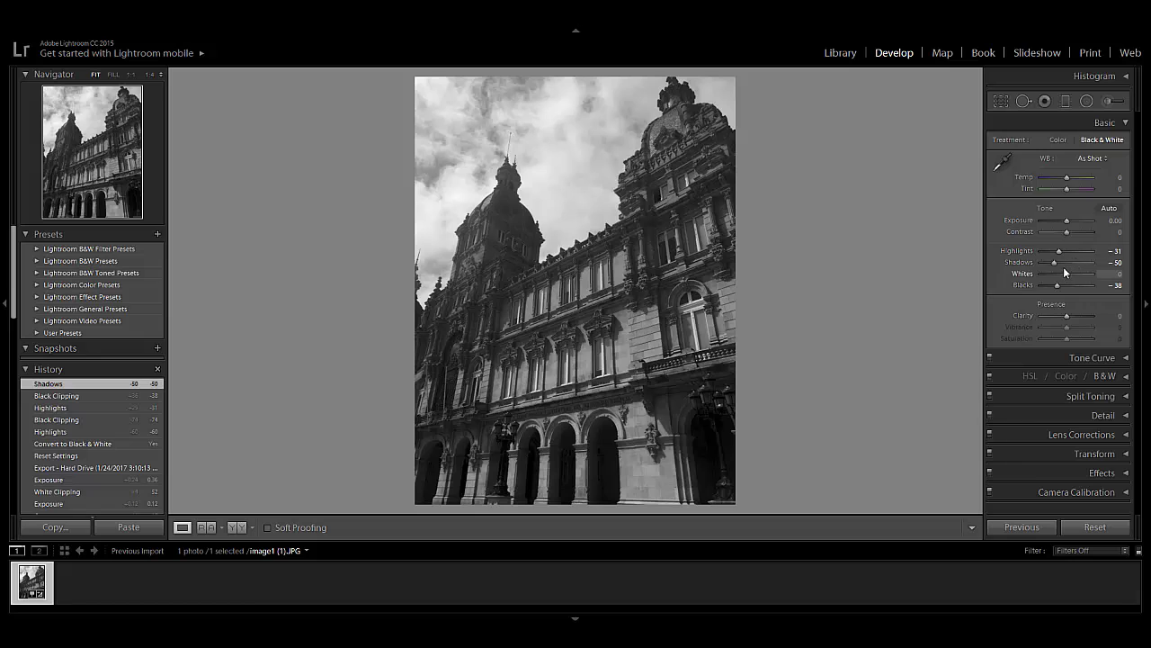
drag(1056, 262, 1079, 277)
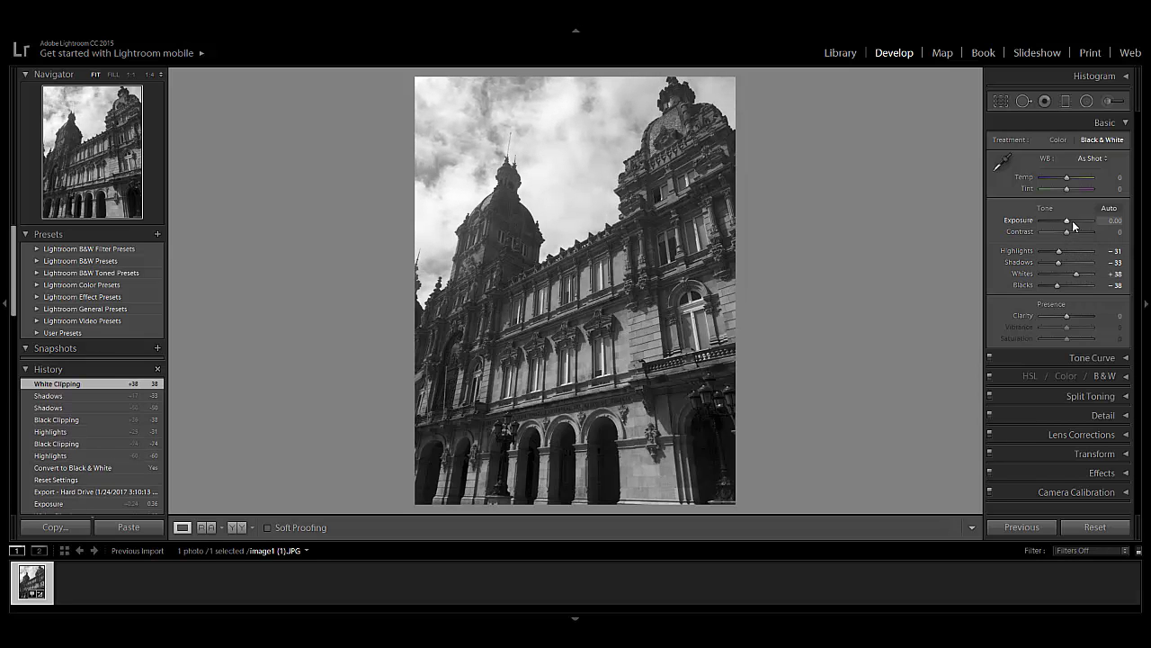
Set the photo's Contrast to +17 and Clarity to +12
drag(1068, 219, 1068, 221)
mouse_move(1068, 233)
mouse_down()
mouse_move(1080, 233)
mouse_move(1070, 237)
mouse_up()
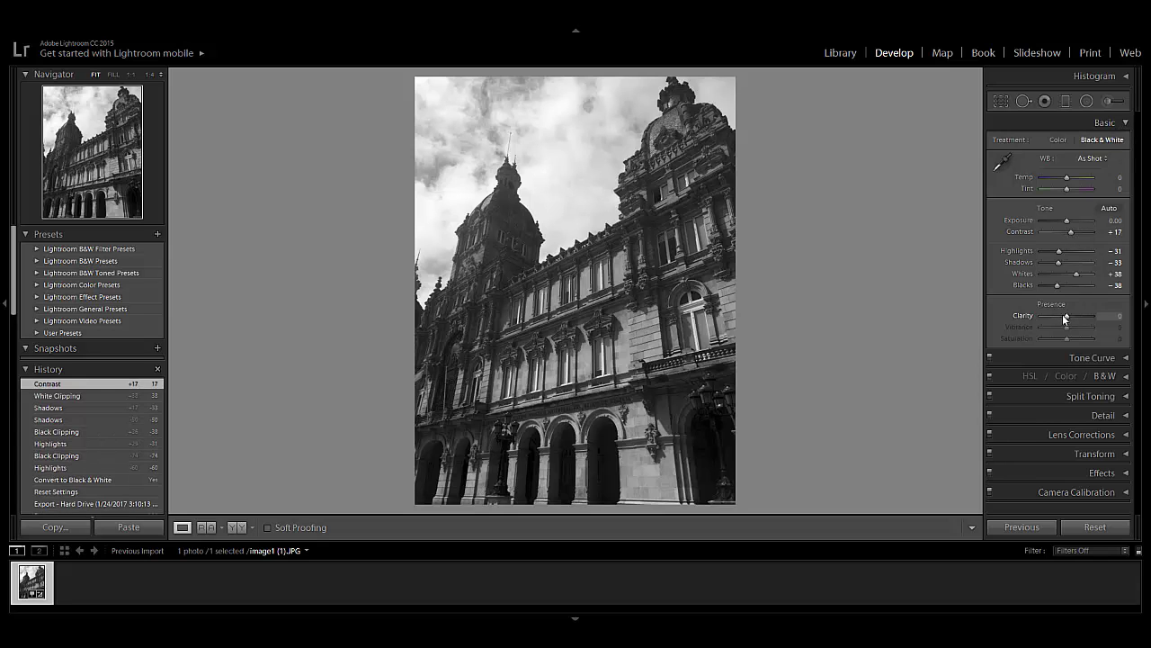
mouse_move(1070, 316)
mouse_down()
mouse_move(1097, 316)
mouse_move(1042, 312)
mouse_move(1073, 316)
mouse_up()
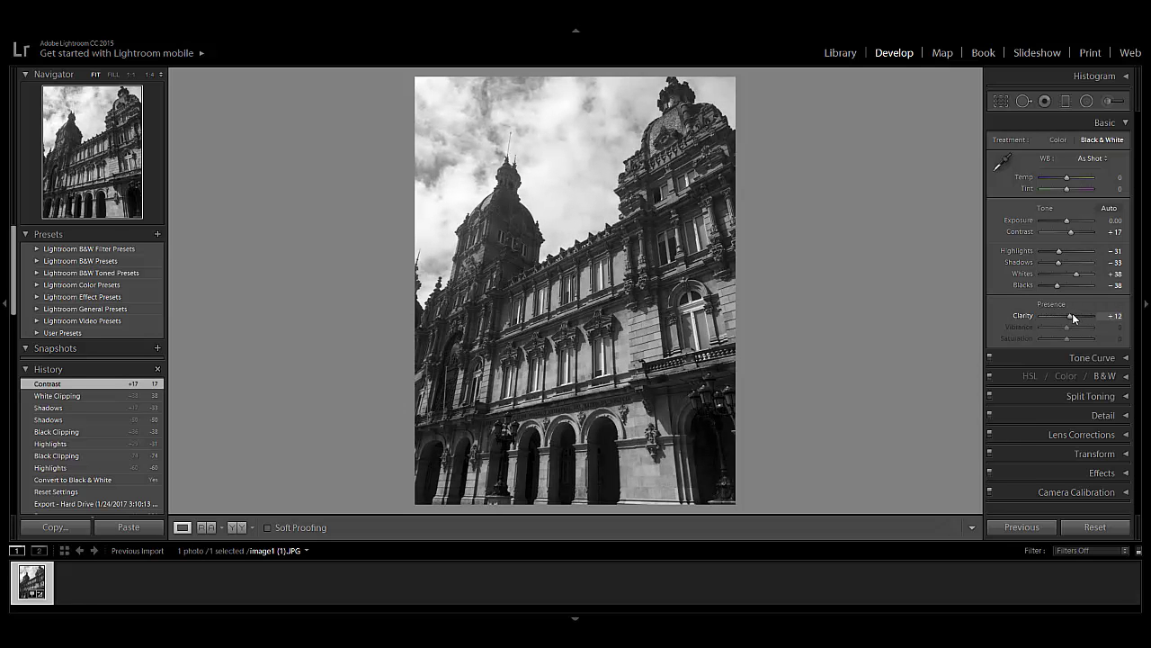
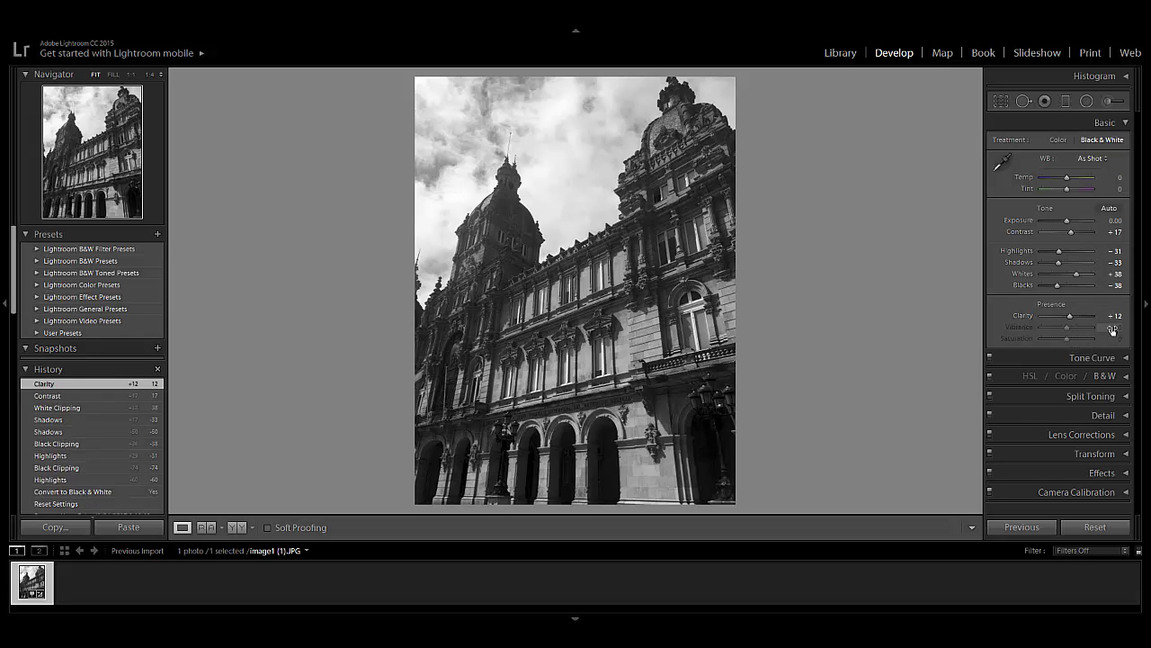
click(1127, 123)
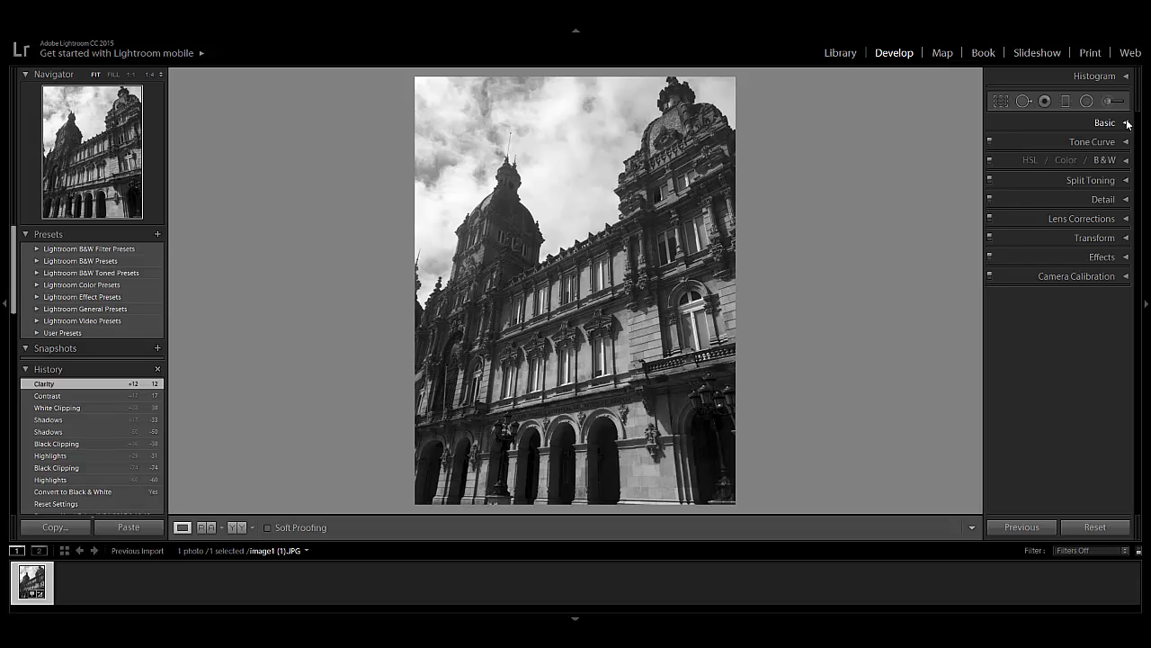
Adjust the tone curve to Lights +12 and Darks −4, keeping the Linear point curve
click(1127, 143)
drag(1082, 185, 1082, 179)
drag(1042, 221, 1043, 221)
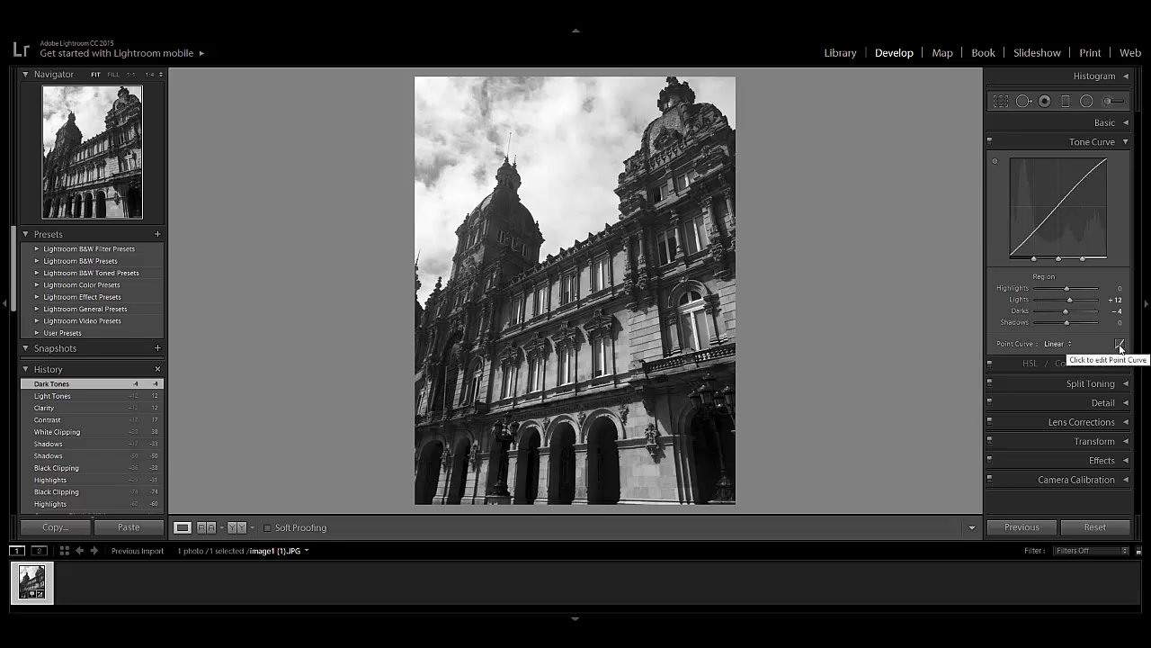
click(1066, 344)
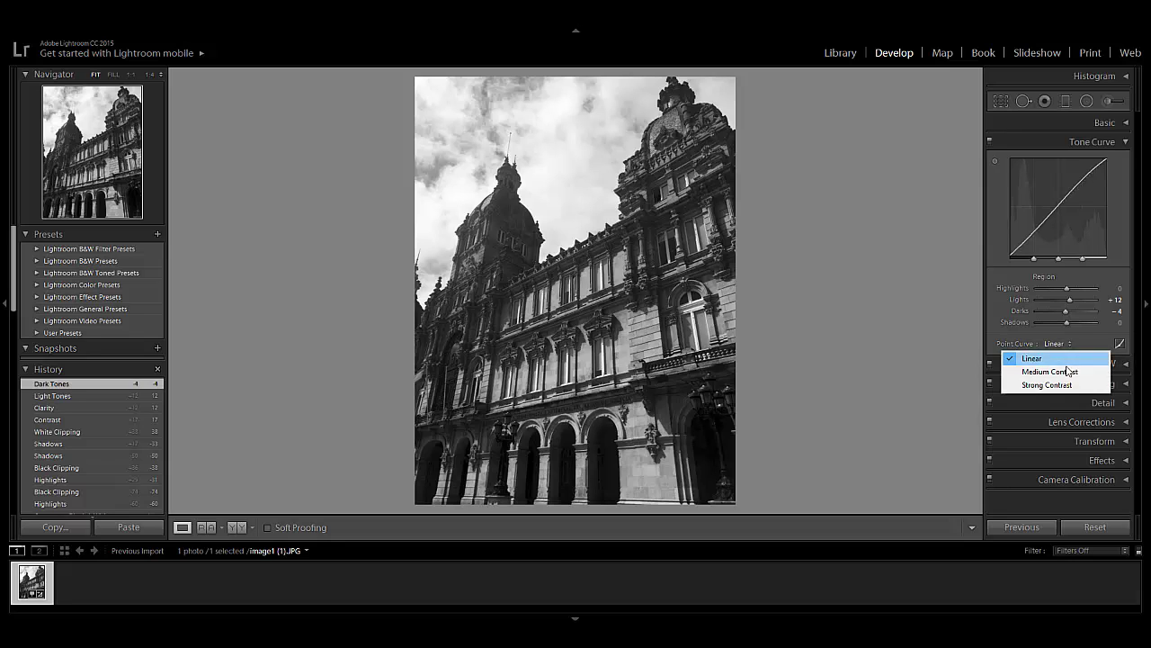
click(1127, 145)
click(1127, 144)
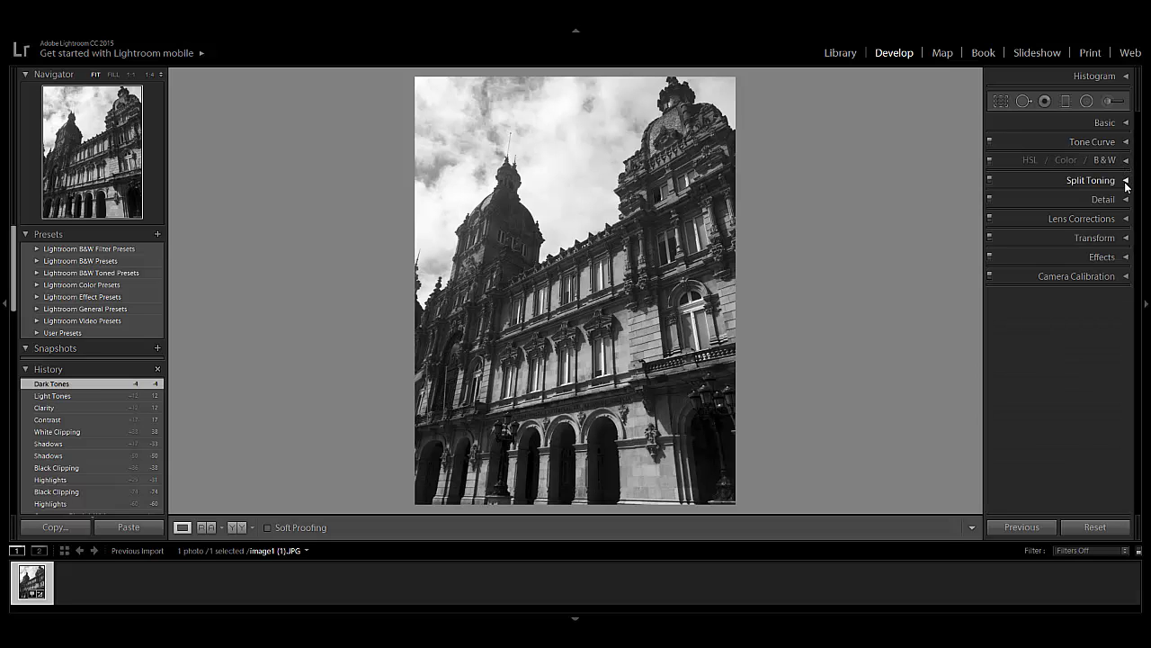
Sharpen the photo with Amount 32, Radius 1.5, Detail 52 and Masking 8
click(1127, 181)
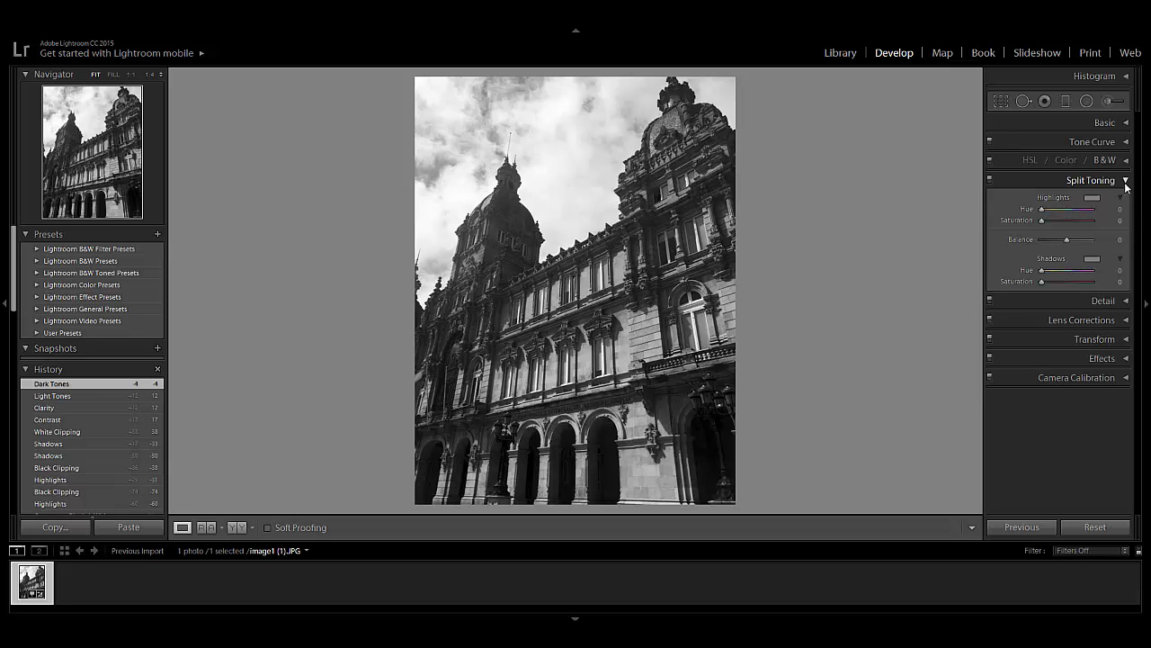
click(1126, 182)
click(1125, 199)
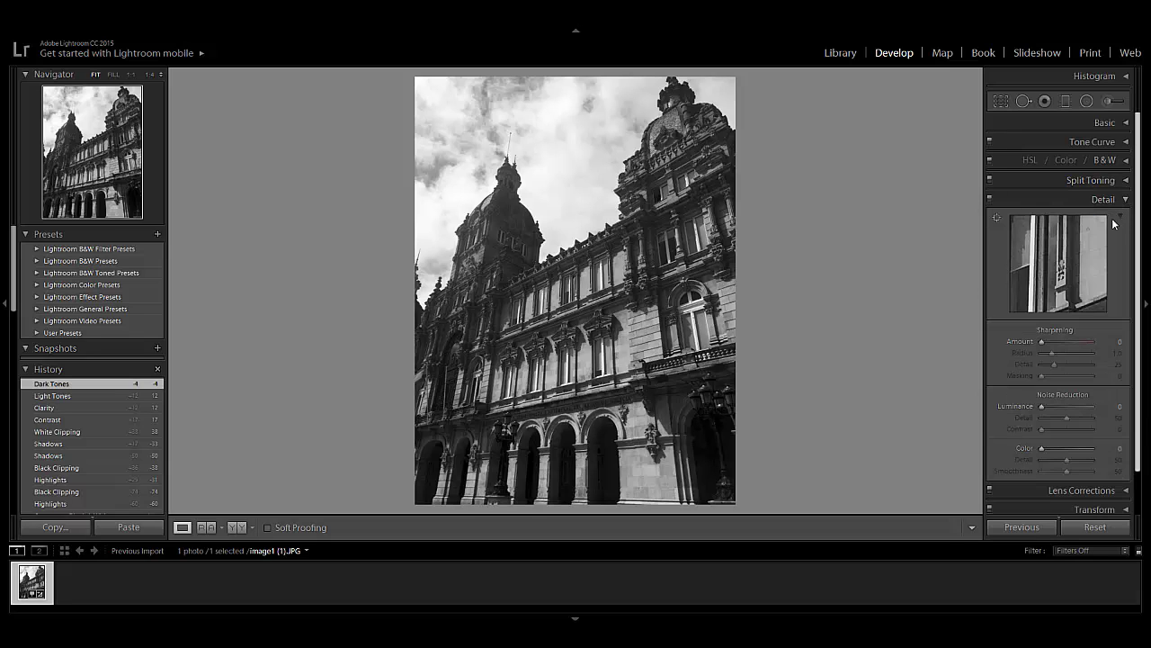
drag(1044, 339, 1048, 375)
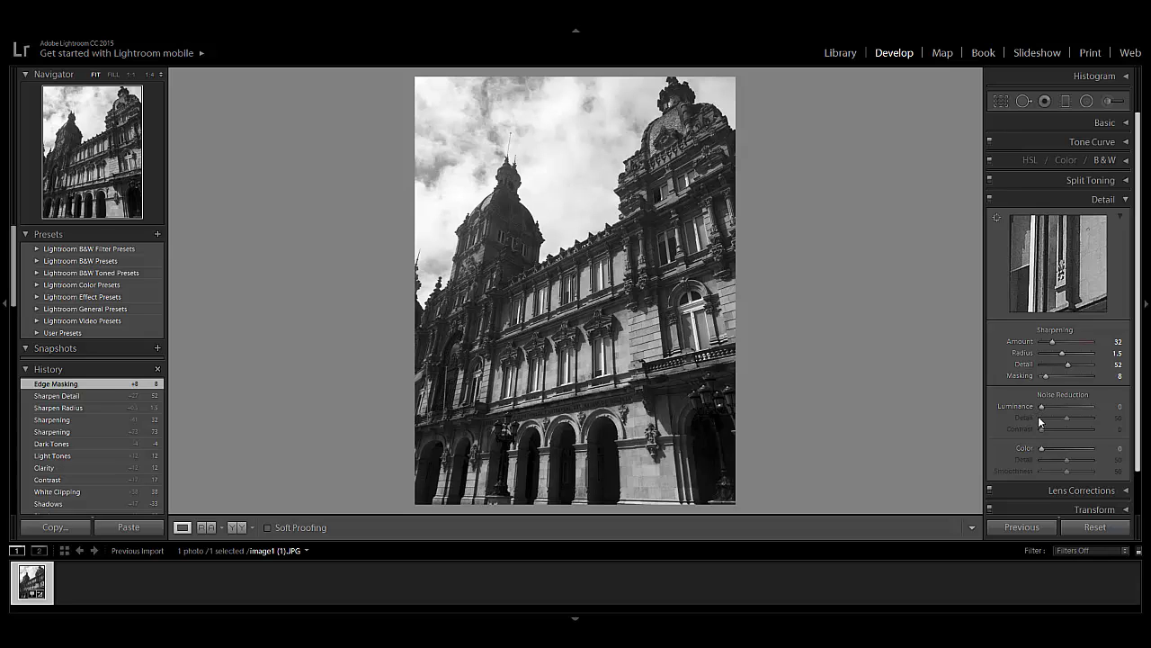
Try luminance noise reduction at 12 and return it to 0
drag(1047, 406, 1048, 405)
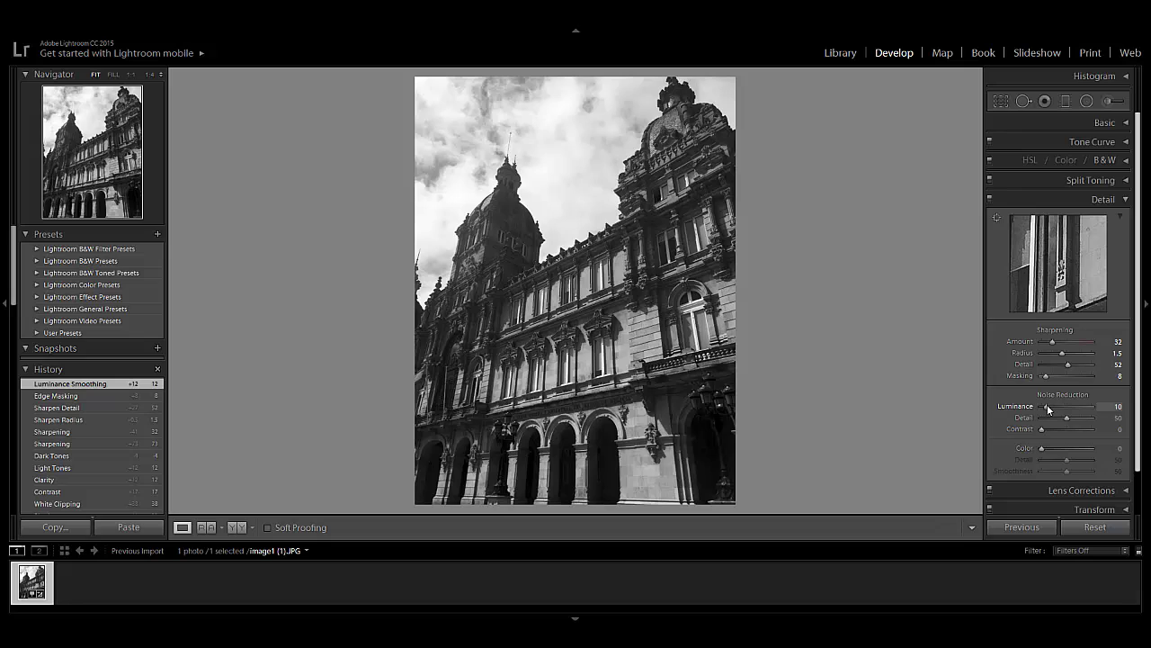
drag(1047, 407, 1042, 409)
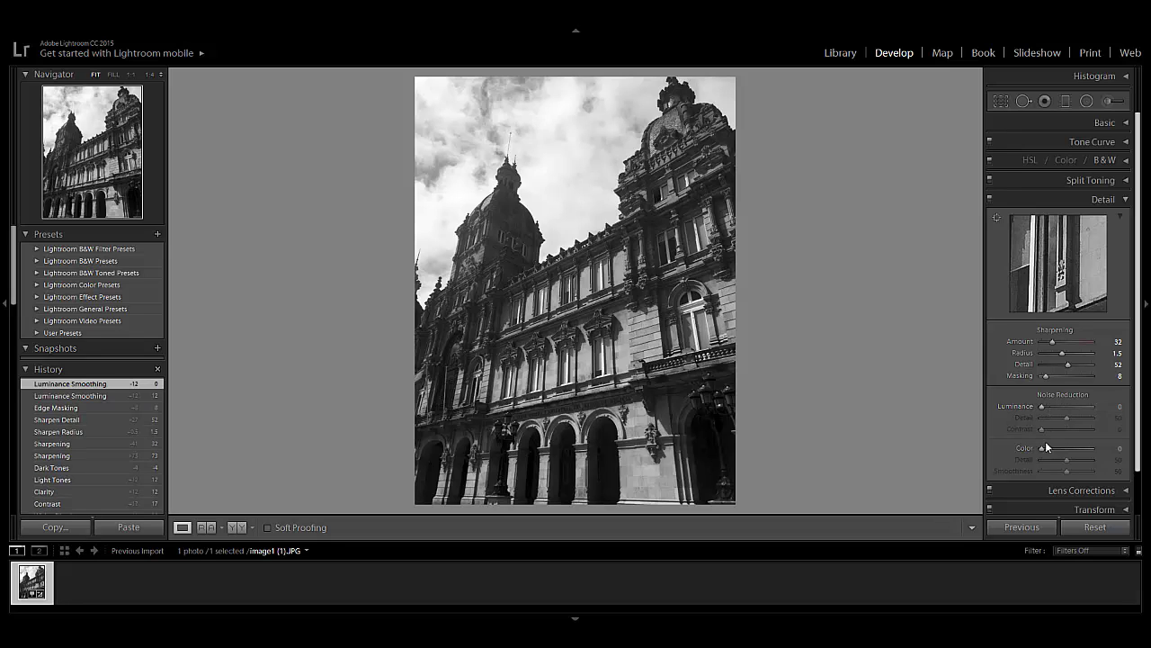
click(1125, 199)
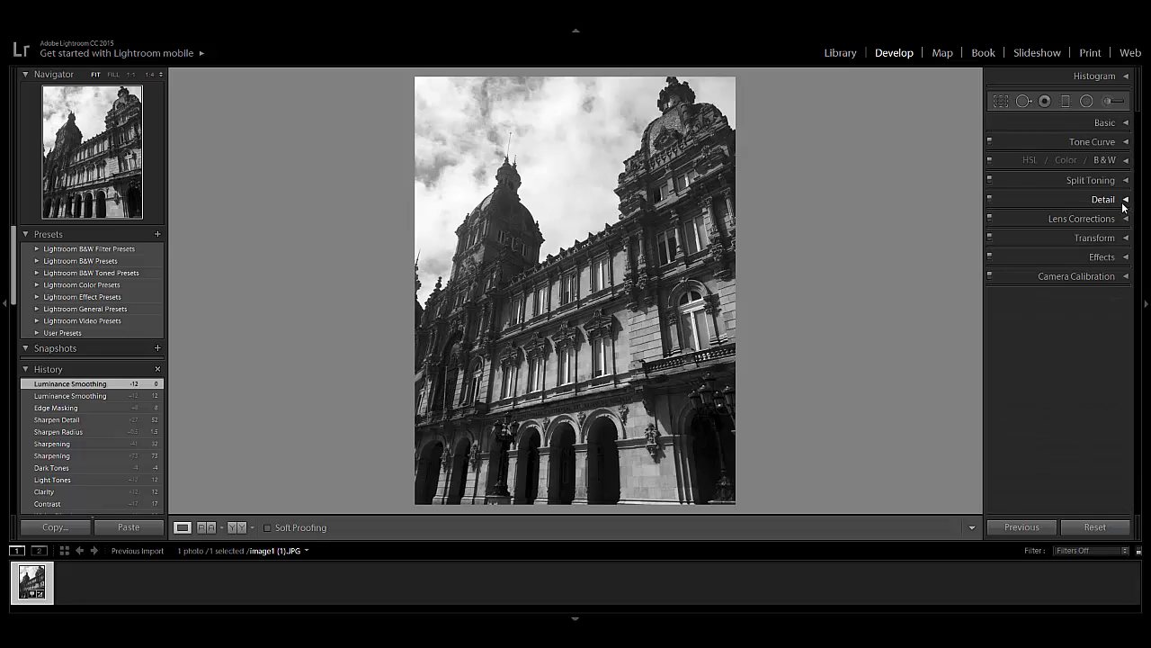
Undo a trial lens distortion of +100 and set the lens vignetting to Amount −50 and Midpoint 8
click(1125, 220)
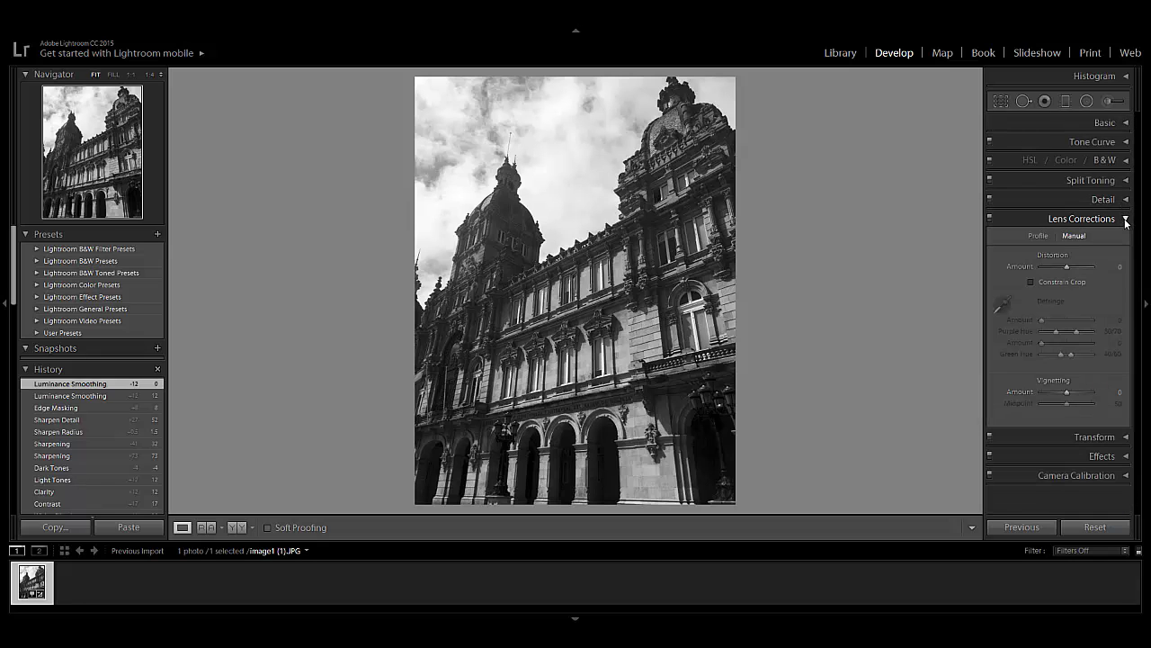
drag(1068, 272, 1098, 271)
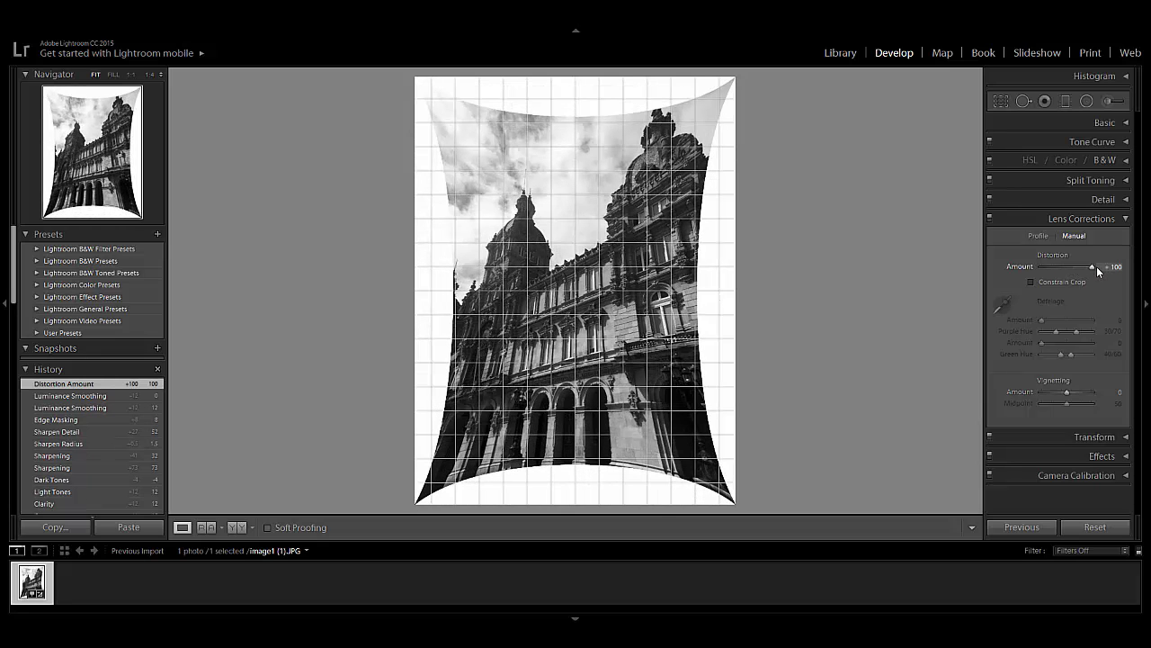
key(ctrl+z)
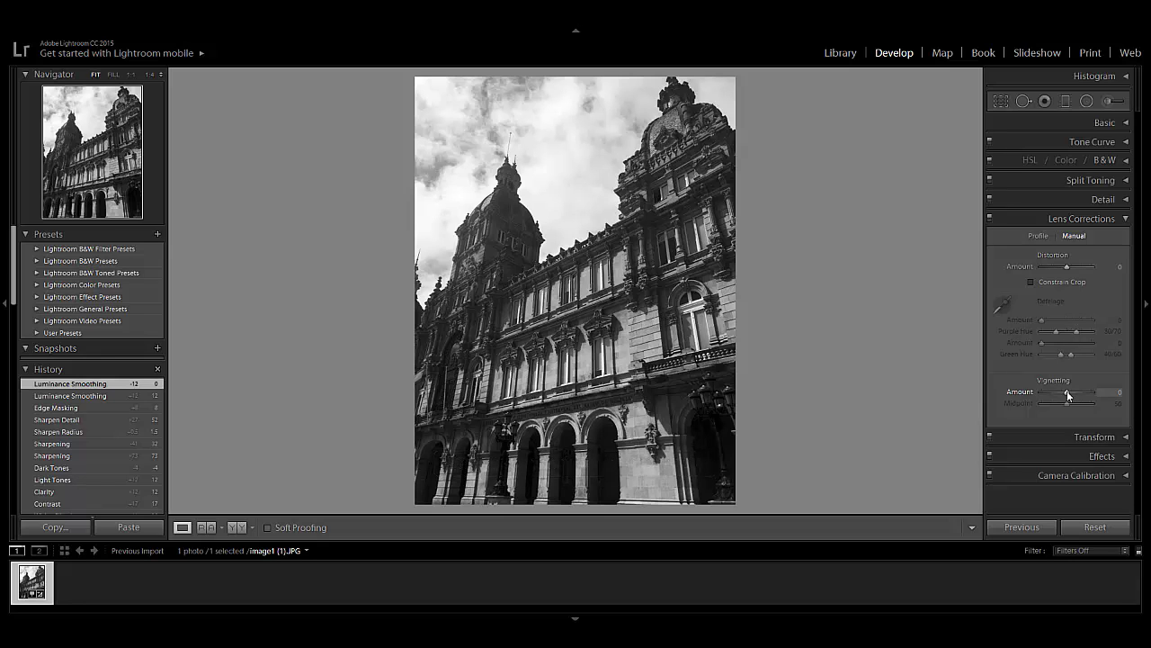
mouse_move(1067, 393)
mouse_down()
mouse_move(1104, 393)
mouse_move(1052, 393)
mouse_move(1057, 406)
mouse_move(1091, 405)
mouse_move(1047, 408)
mouse_move(1055, 394)
mouse_up()
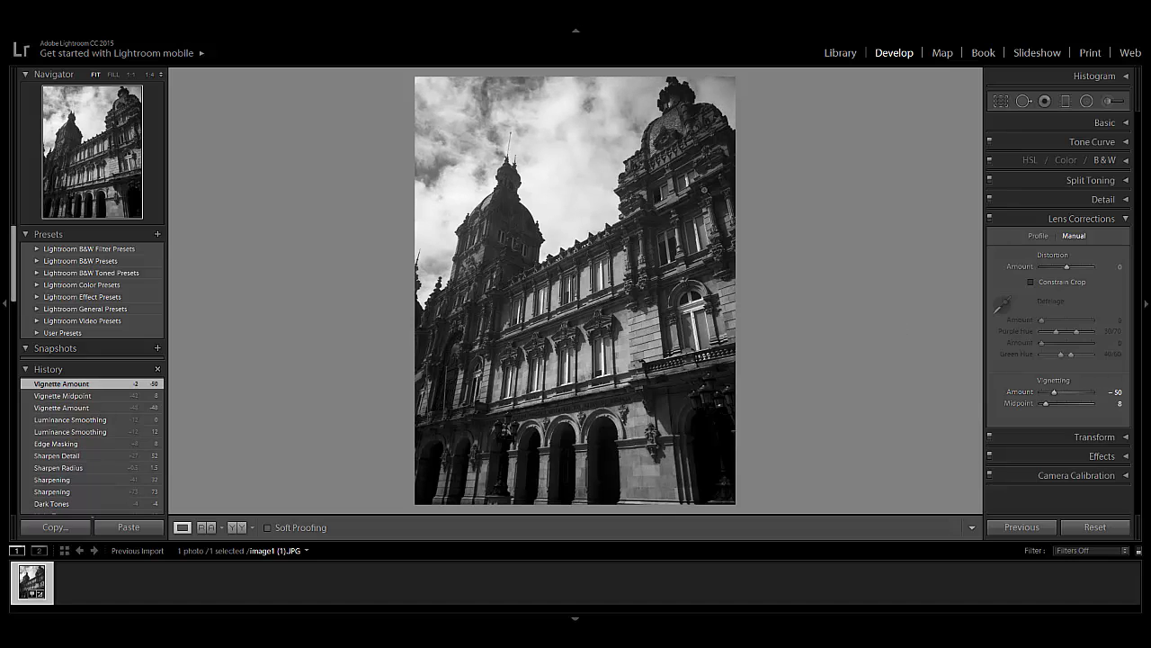
click(1125, 219)
Add a post-crop vignette in Highlight Priority style with Amount −21, Midpoint 65, Feather 71 and Highlights 36
click(1125, 239)
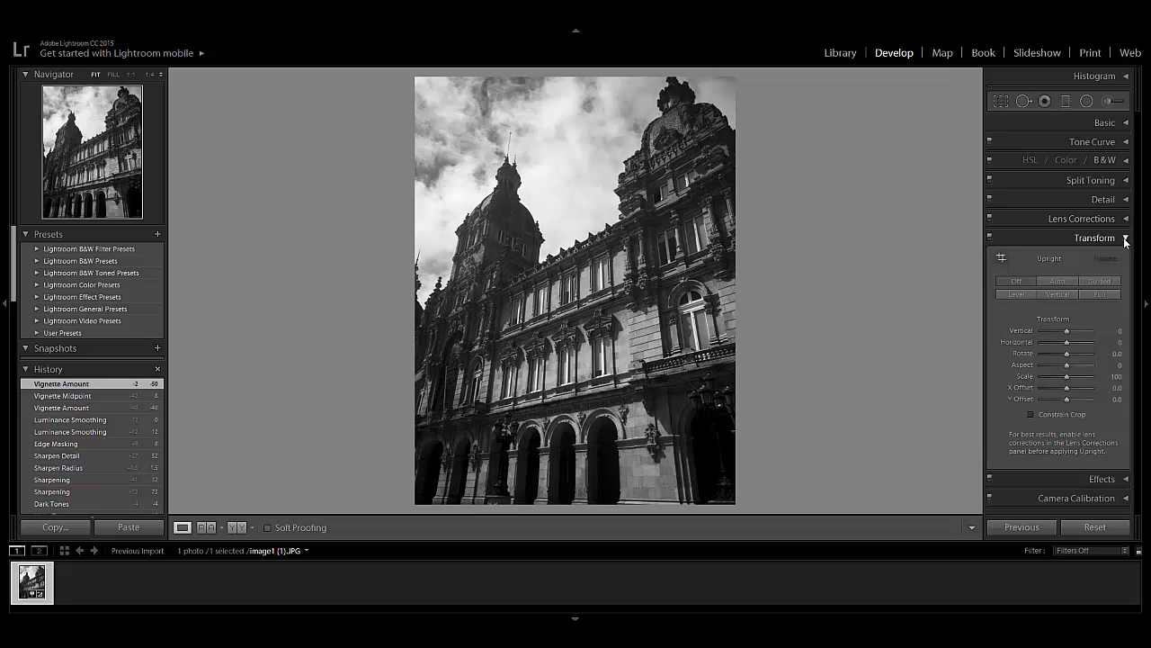
click(1124, 239)
click(1123, 258)
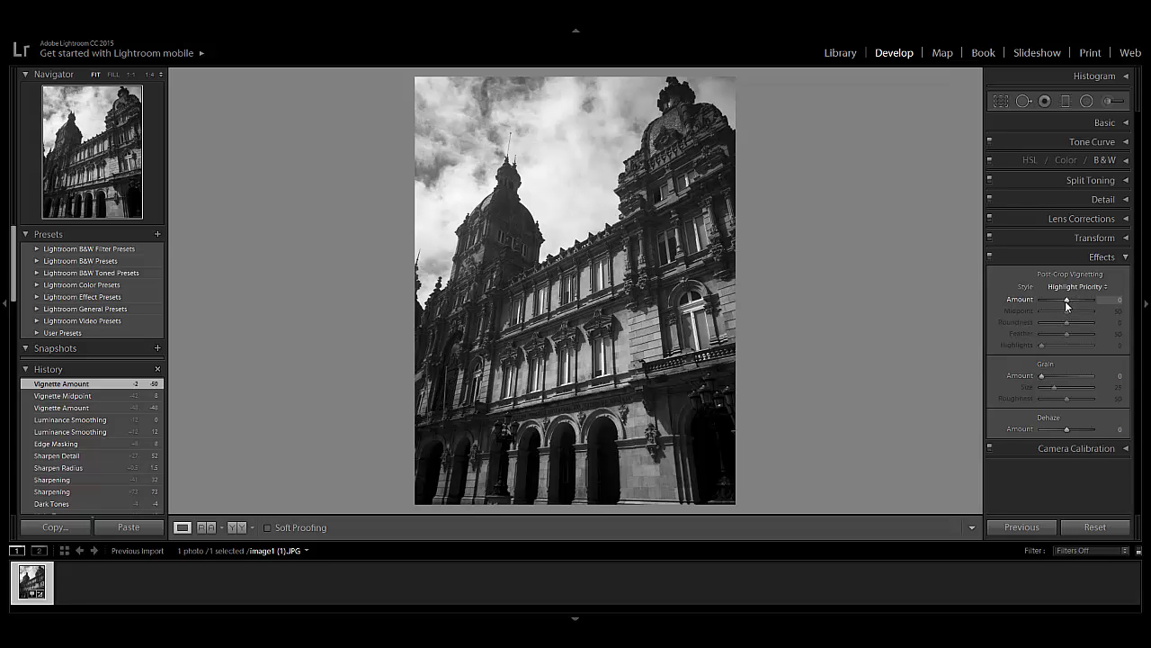
drag(1067, 300, 1061, 347)
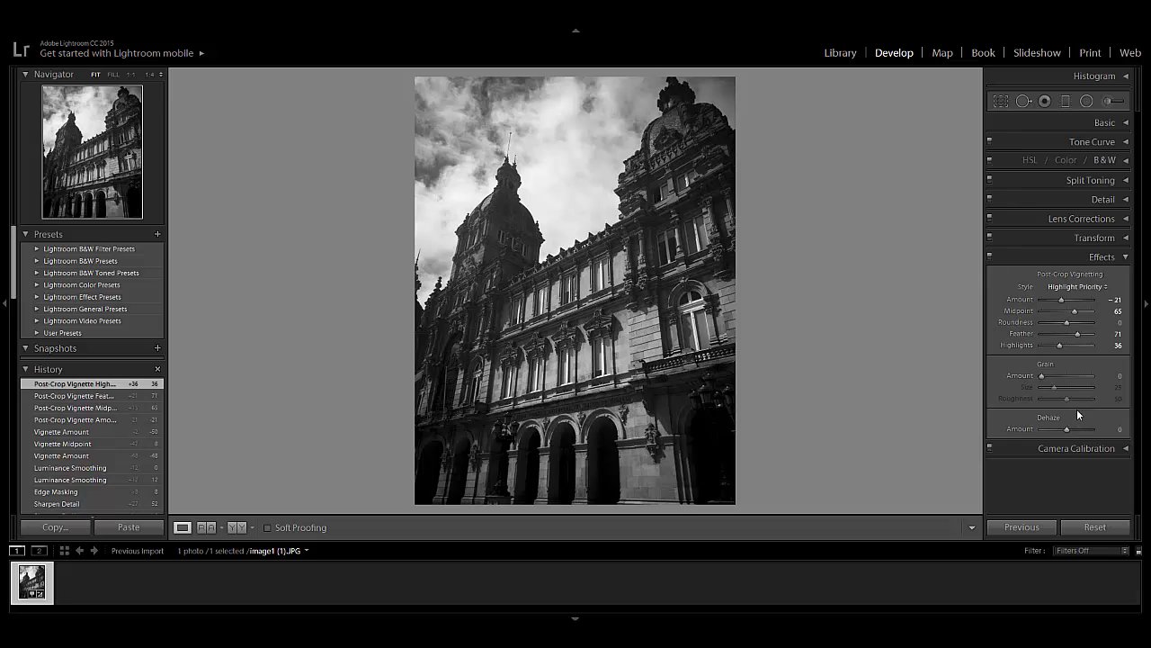
mouse_move(1042, 375)
mouse_down()
mouse_move(1087, 377)
mouse_move(1024, 377)
mouse_up()
click(1123, 260)
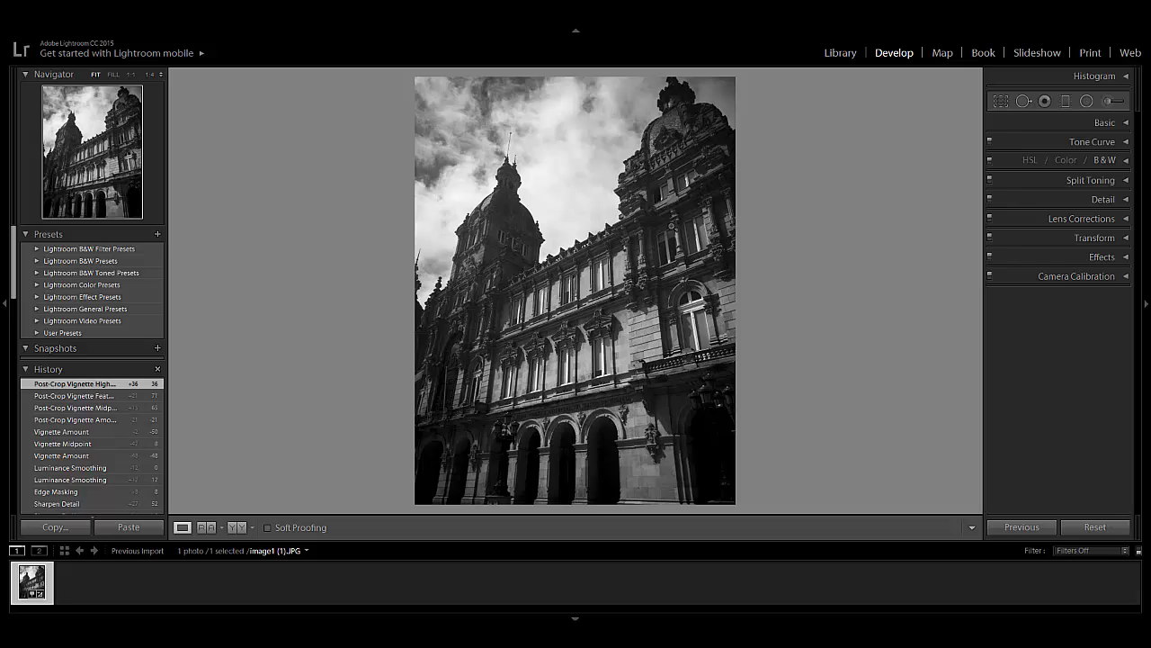
Add a graduated filter over the ground-floor arches with Exposure −0.97, Contrast 40, Highlights −47, Whites −13, Blacks −15 and Clarity 26
click(1065, 101)
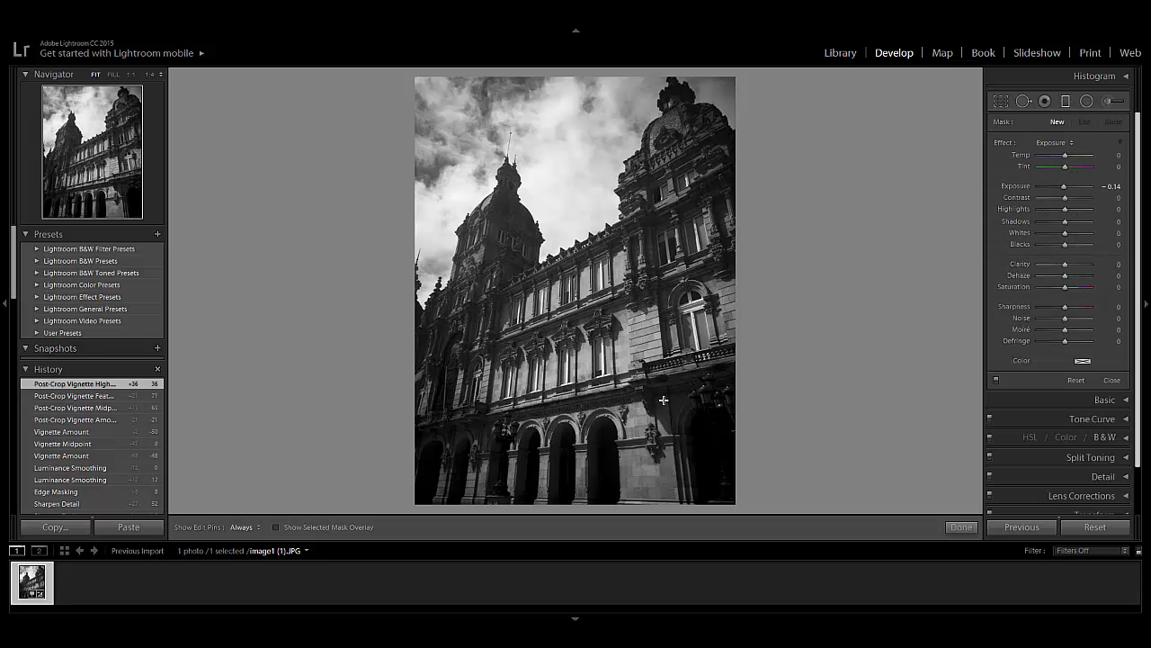
mouse_move(547, 480)
mouse_down()
mouse_move(546, 405)
mouse_move(557, 464)
mouse_up()
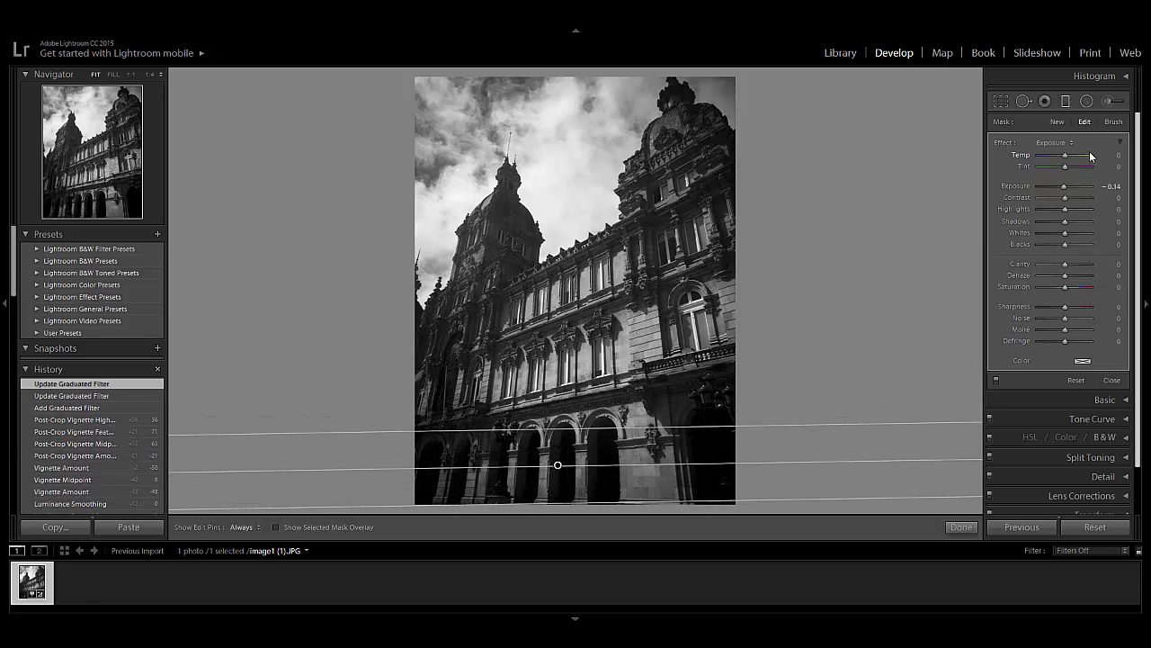
double_click(1064, 187)
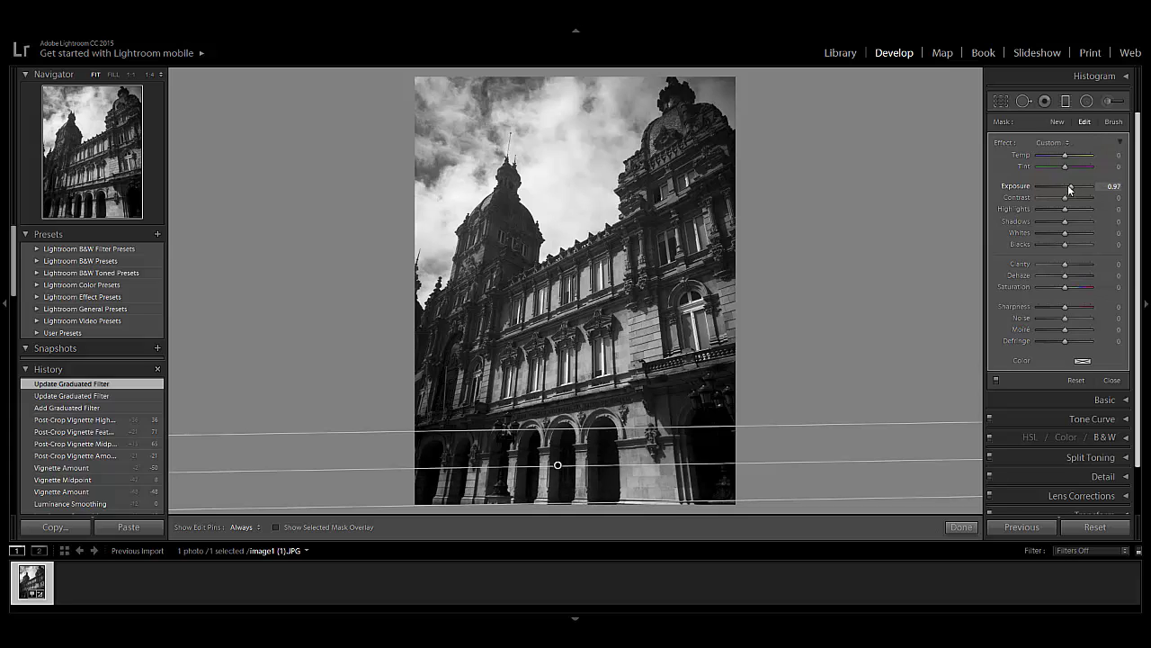
drag(1064, 188, 1062, 188)
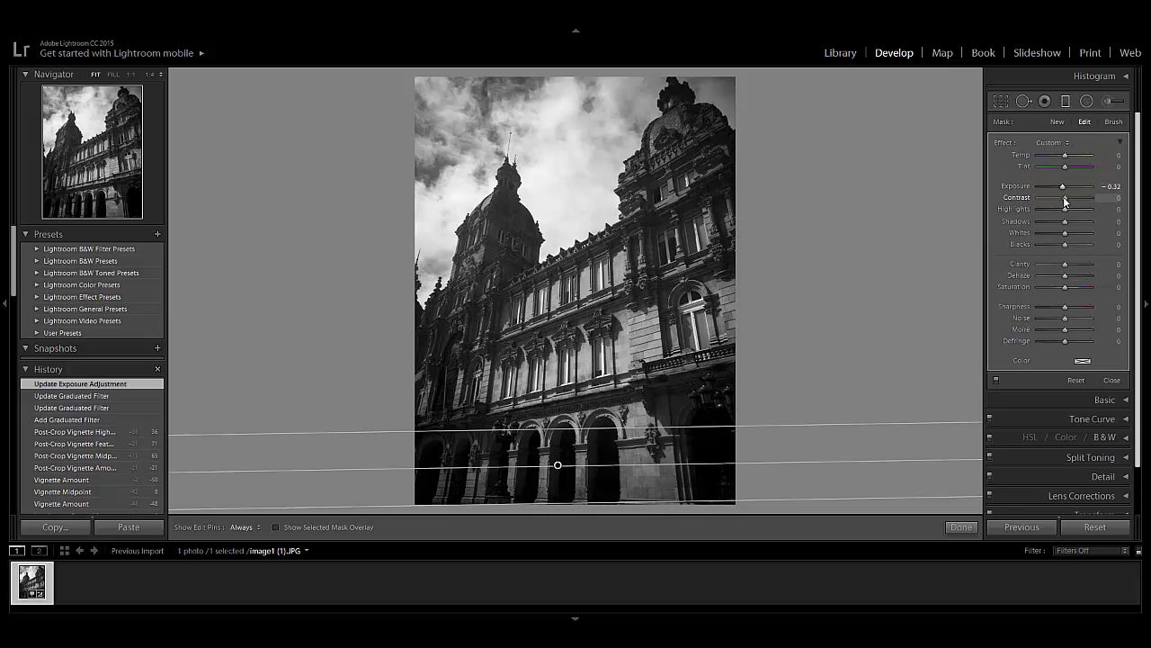
mouse_move(1064, 197)
mouse_down()
mouse_move(1054, 209)
mouse_move(1059, 185)
mouse_up()
drag(1065, 233, 1071, 267)
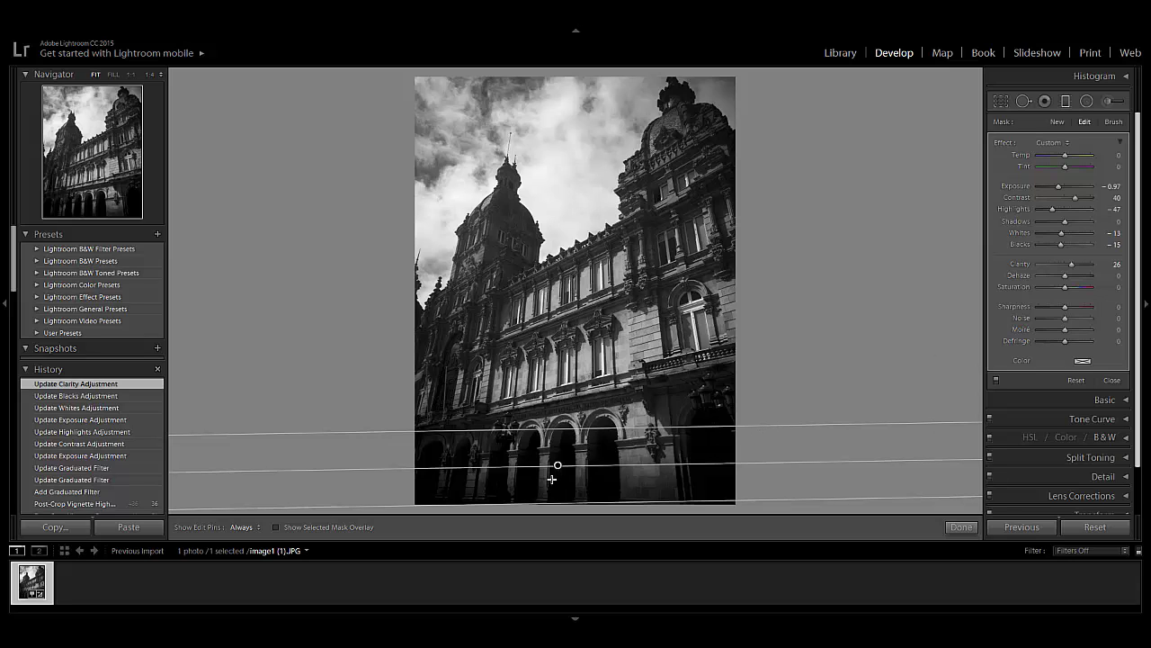
drag(557, 466, 558, 467)
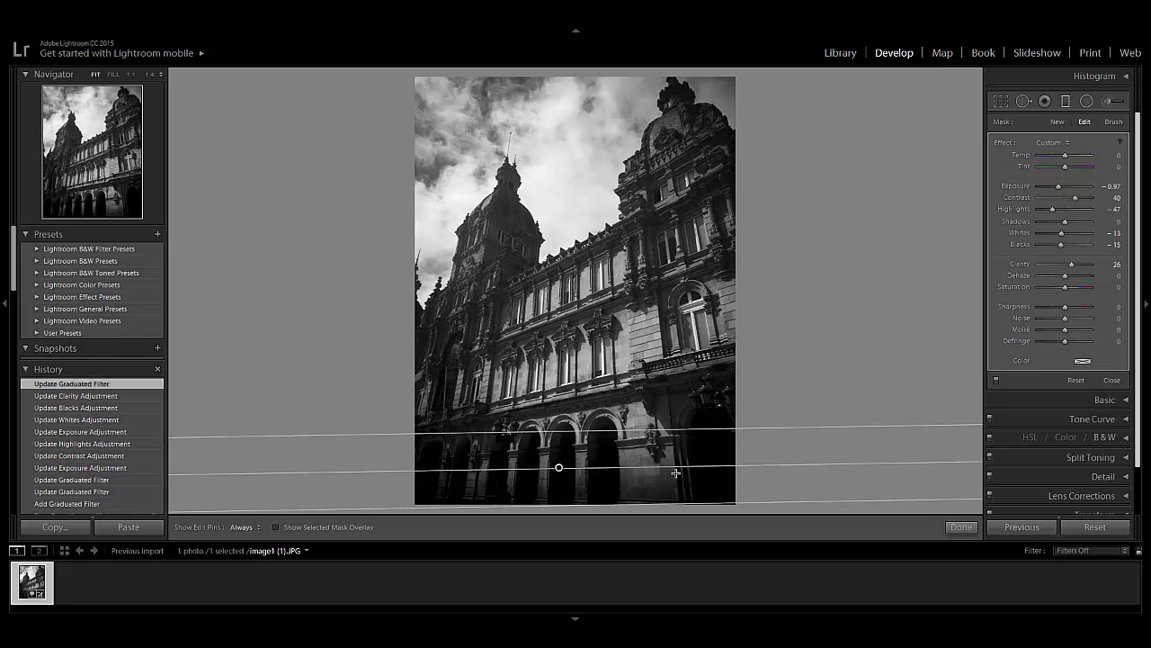
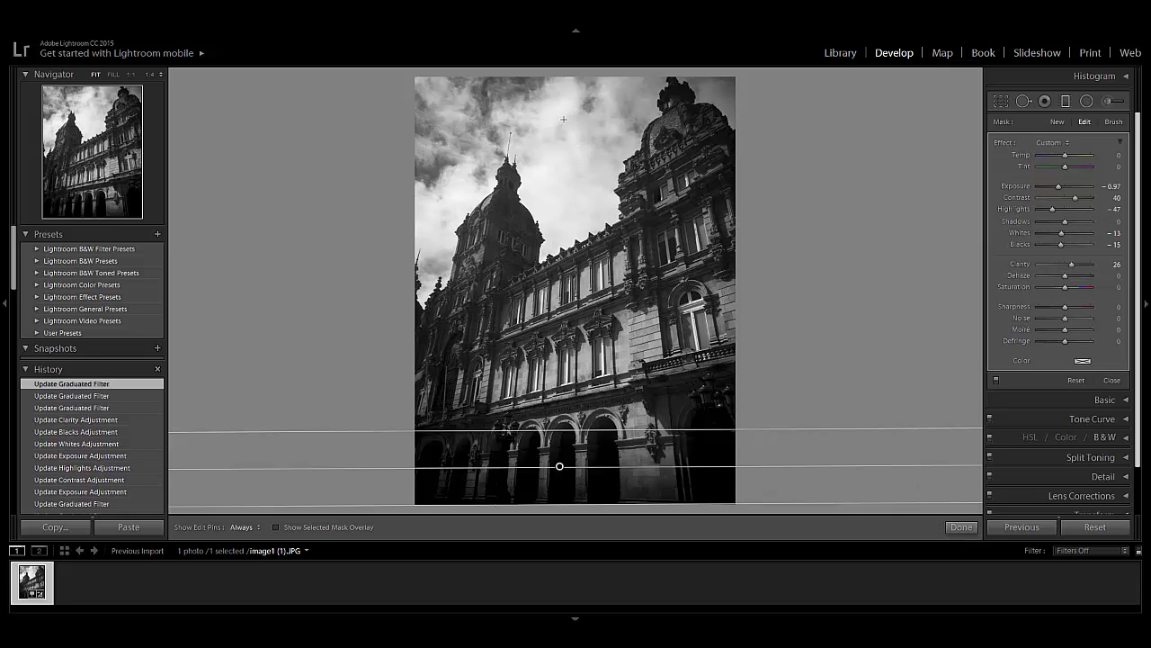
drag(563, 118, 562, 78)
key(ctrl+z)
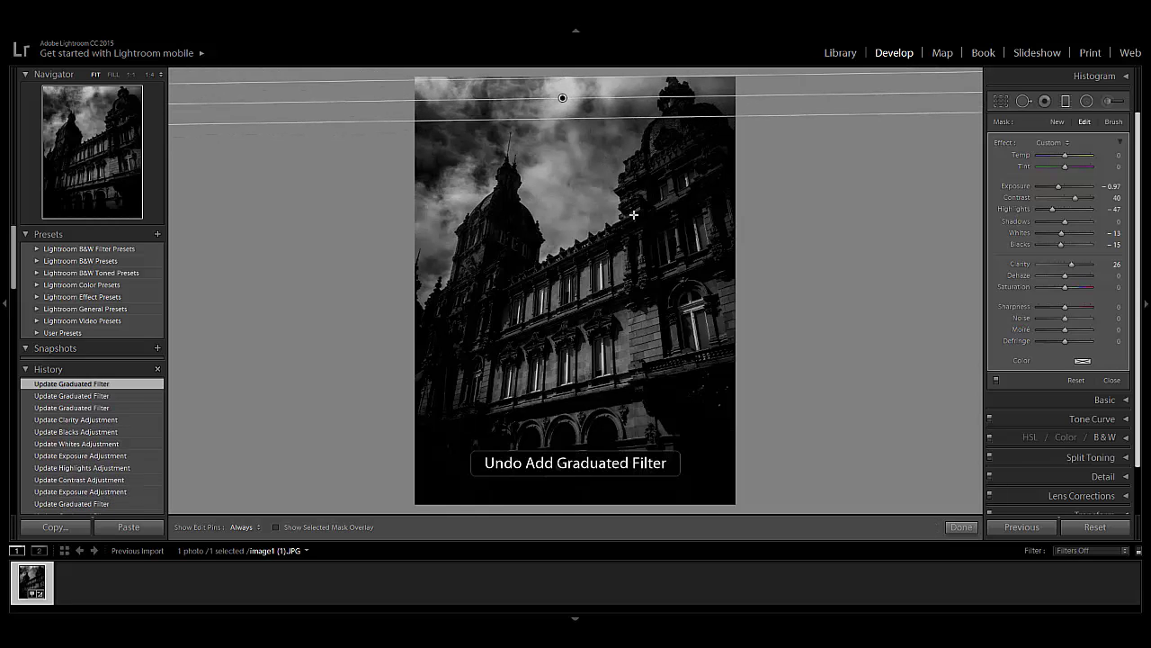
click(960, 526)
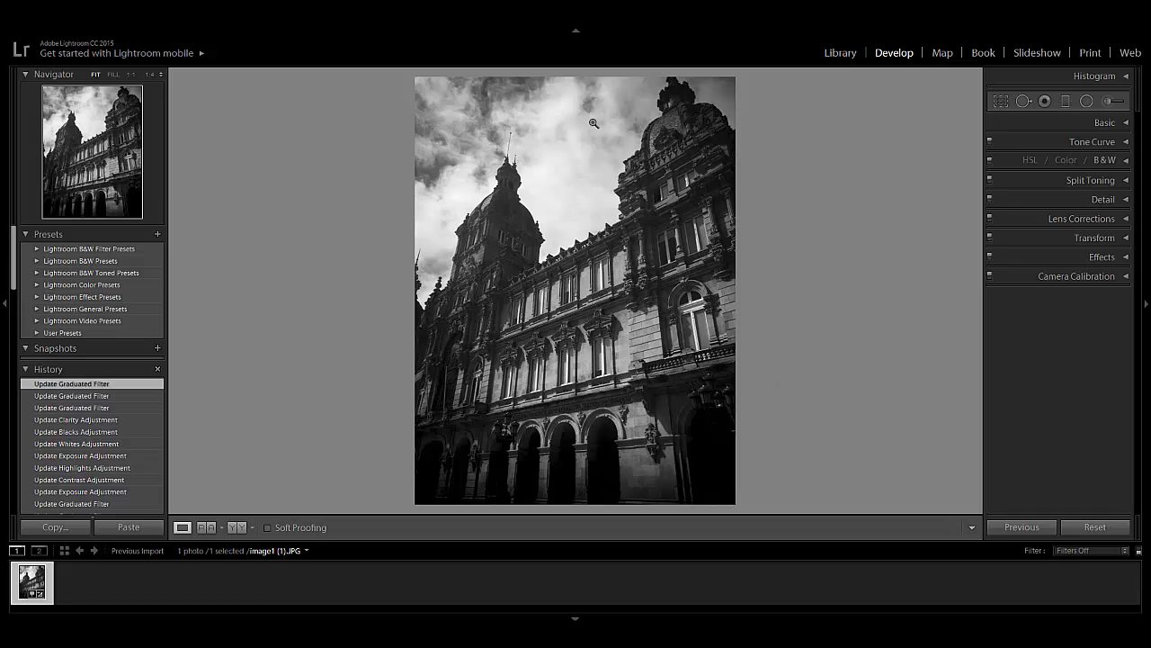
Add a new graduated filter along the upper edge of the sky with Exposure −0.32 and Contrast 10
click(1065, 101)
drag(569, 109, 569, 77)
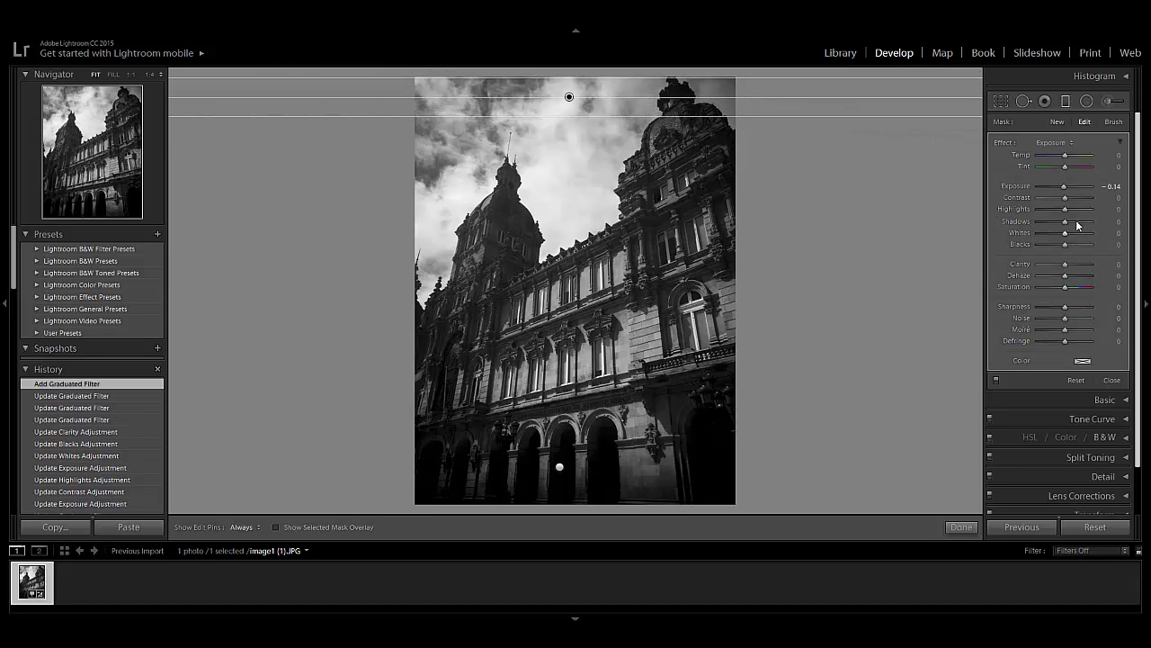
mouse_move(1064, 186)
mouse_down()
mouse_move(1072, 198)
mouse_move(1050, 200)
mouse_move(1069, 201)
mouse_up()
click(957, 528)
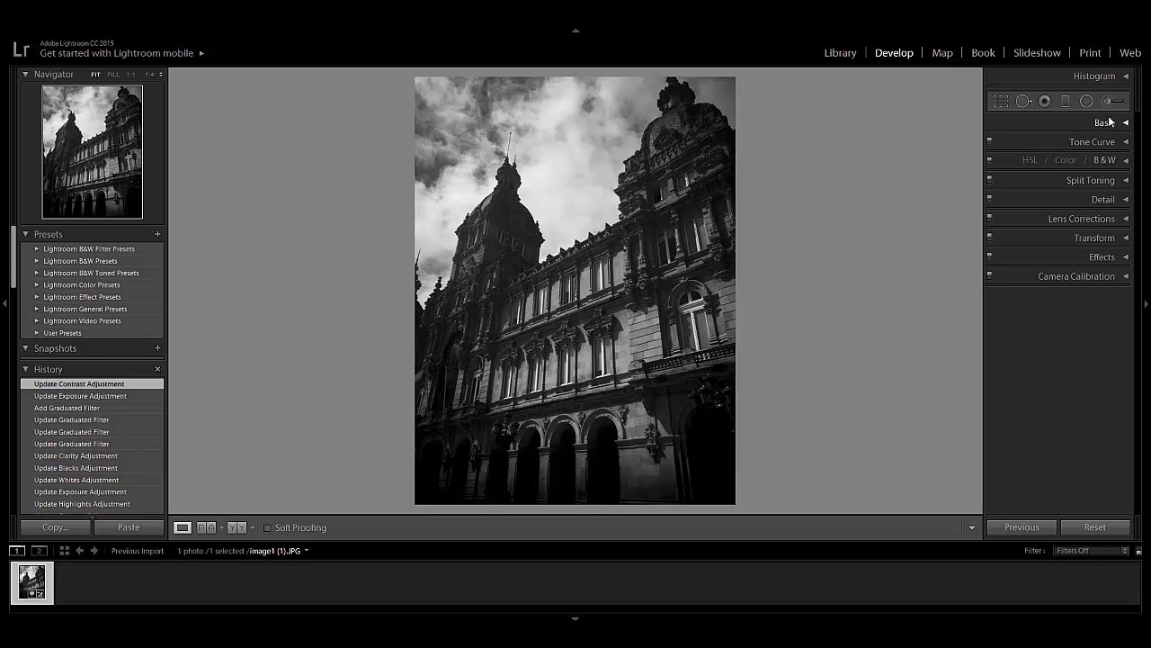
Set the arches' graduated filter to Exposure −0.51 and Contrast 20, and the sky filter's Contrast to −1
click(1060, 103)
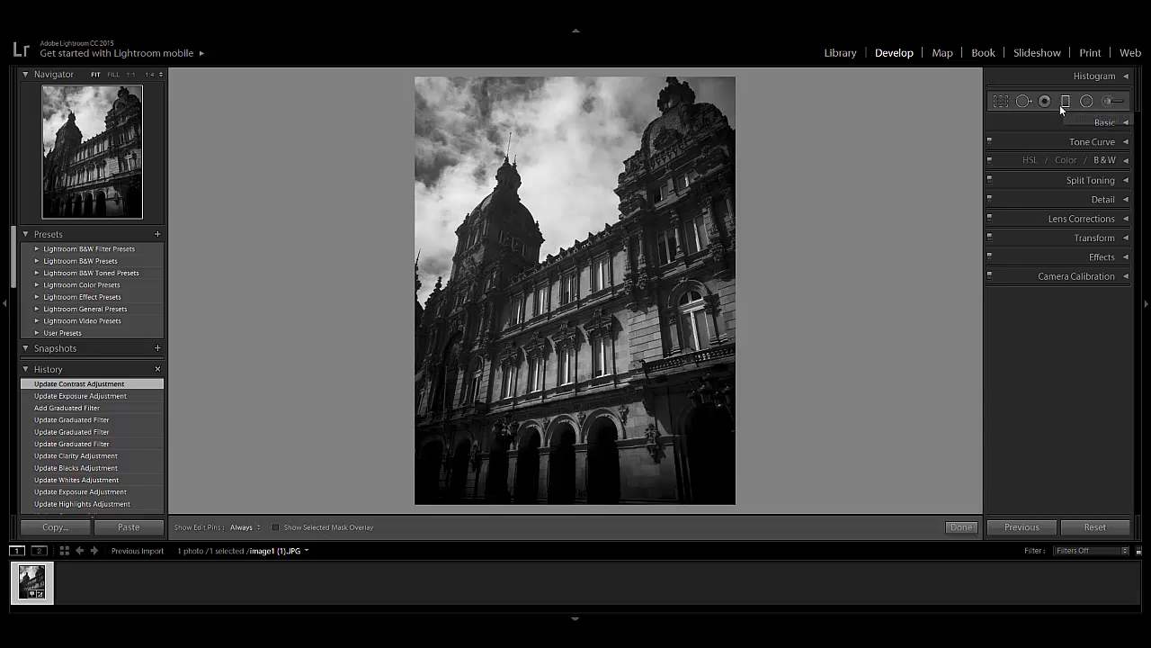
click(559, 467)
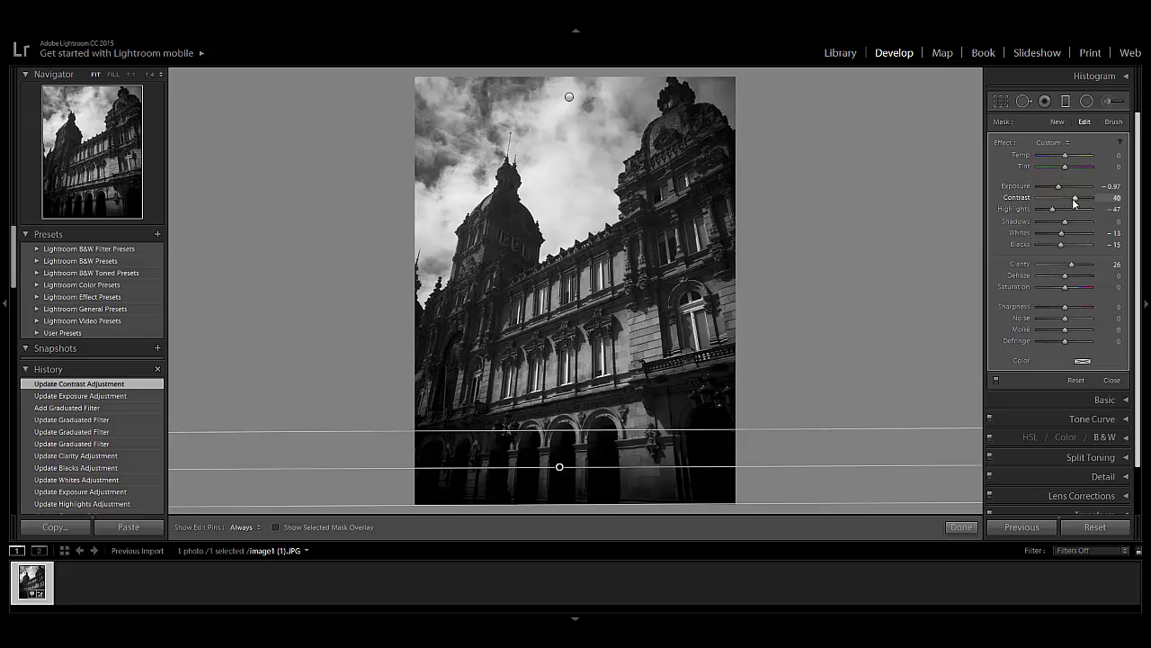
drag(1065, 196, 1061, 184)
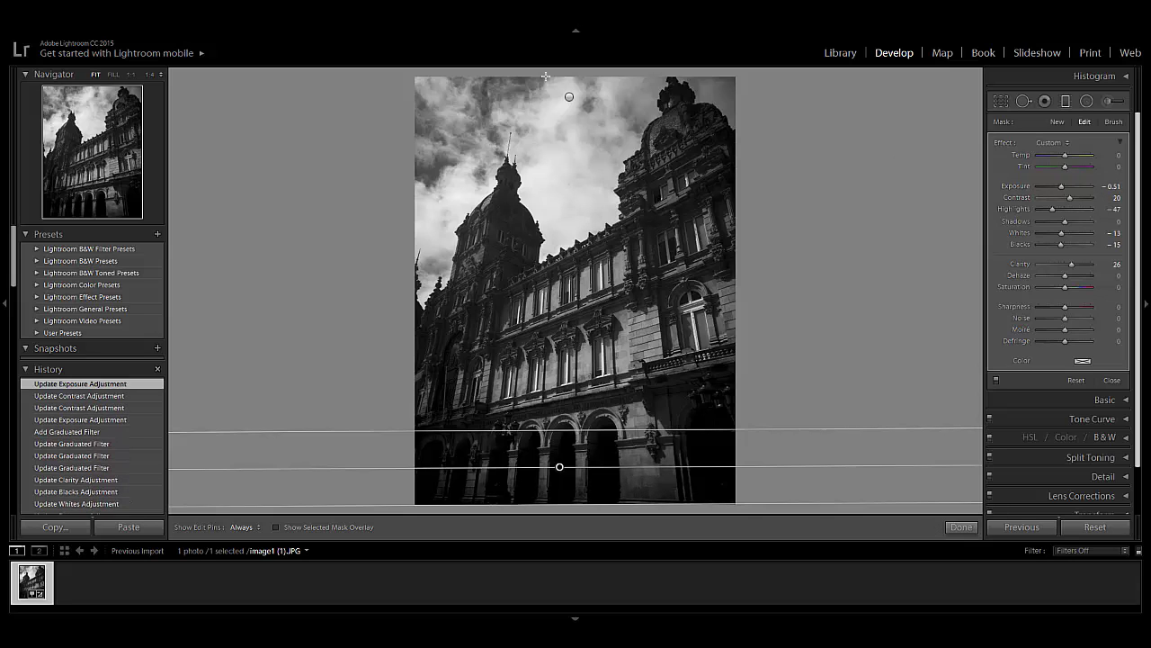
click(568, 97)
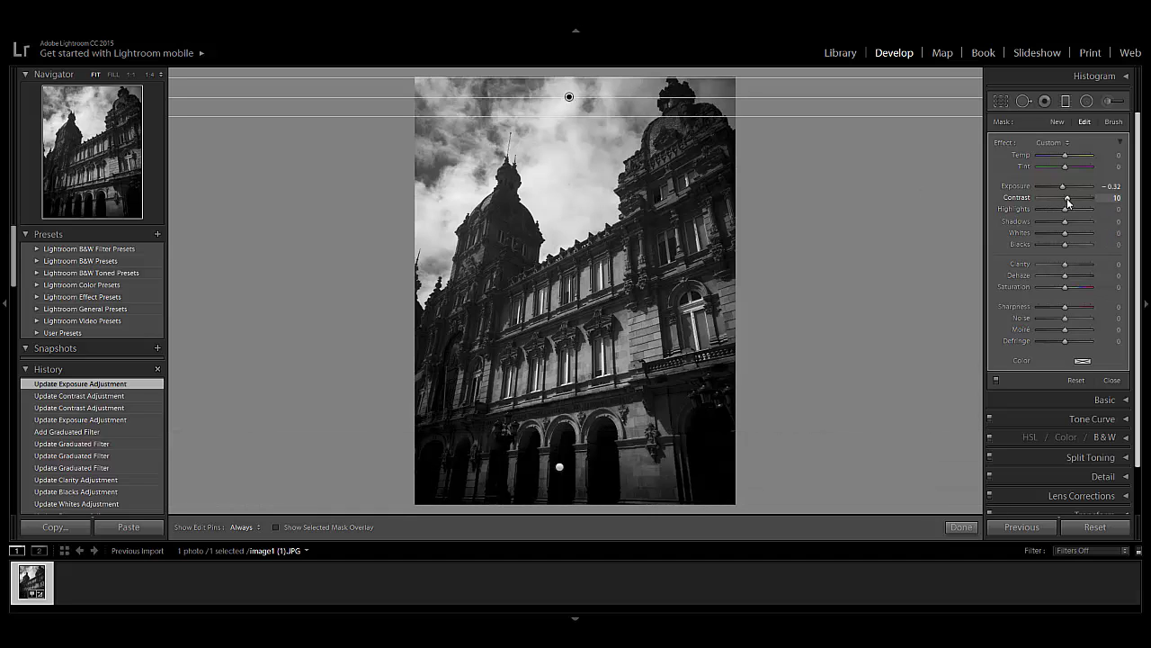
drag(1067, 198, 1066, 202)
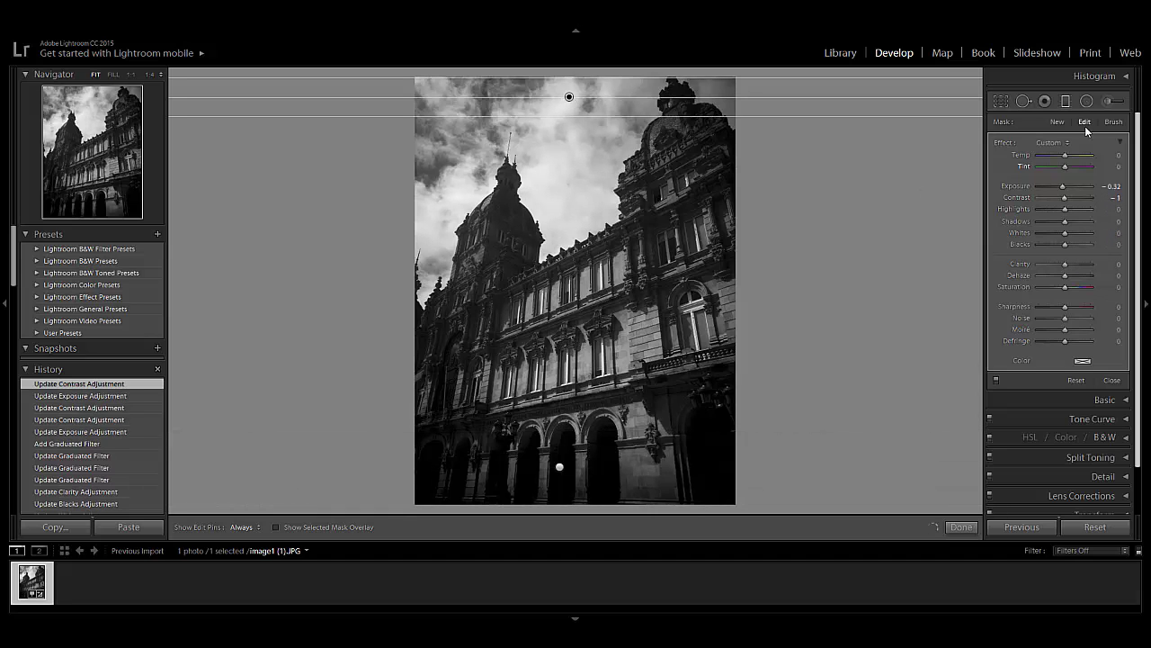
Add a large radial filter centred on the building and adjust its Exposure, Shadows, Whites and Highlights
click(1086, 102)
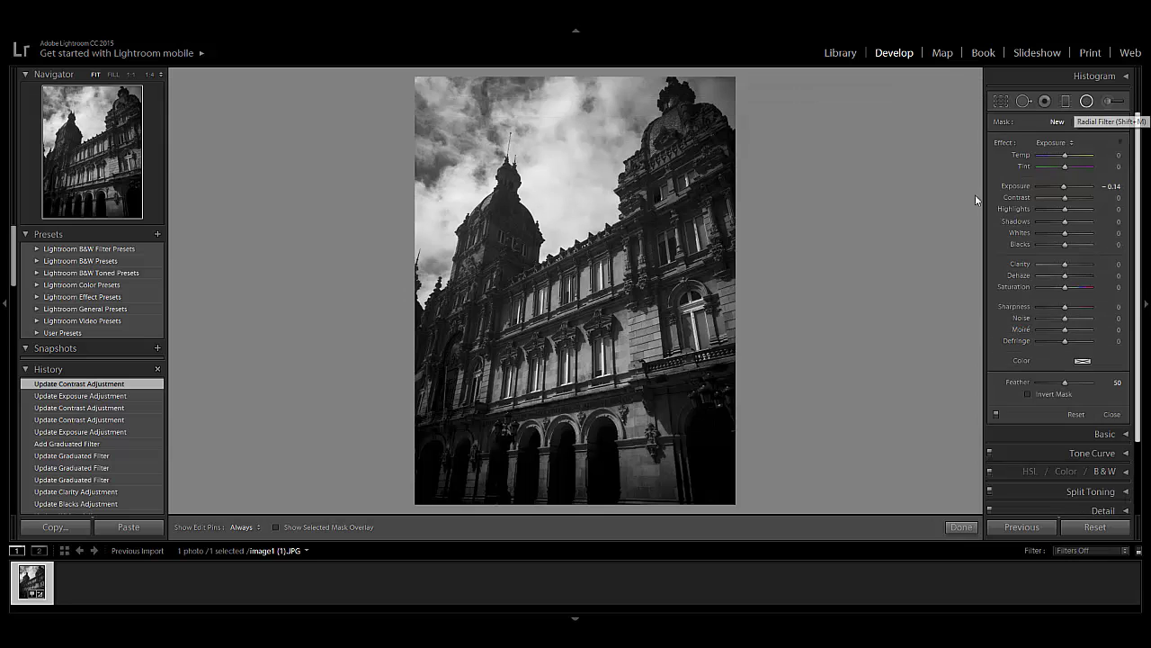
drag(567, 300, 816, 302)
drag(1071, 192, 1072, 215)
click(961, 526)
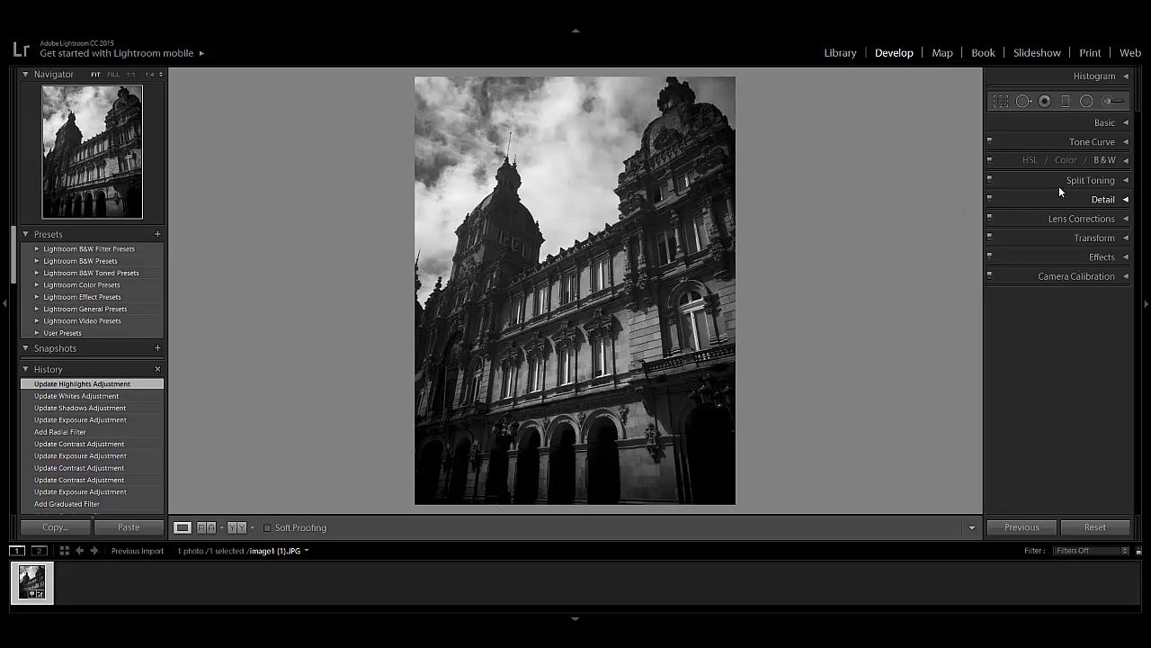
Set the photo's basic tone to Whites +40 and Blacks −40
click(1125, 200)
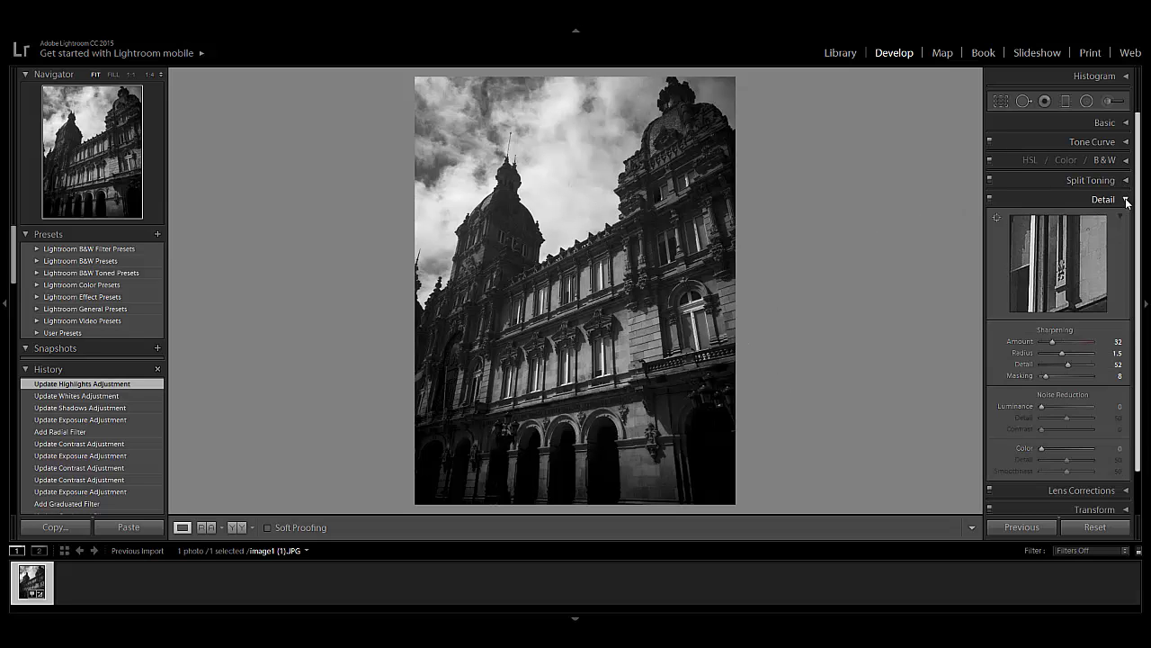
click(1125, 200)
click(1124, 122)
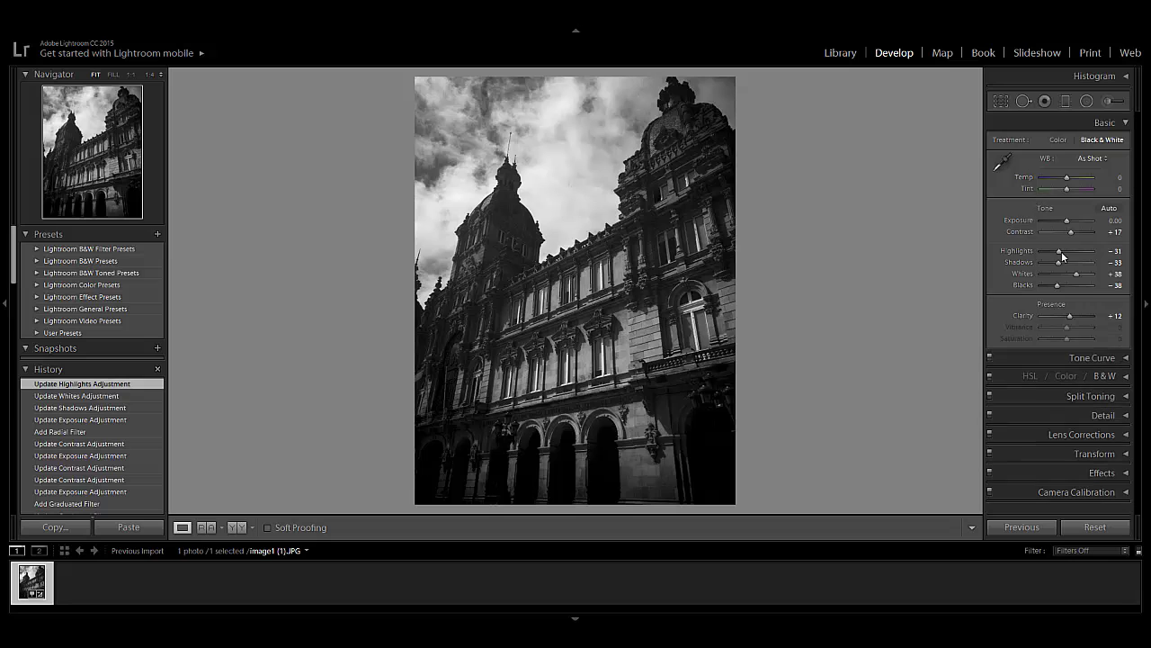
drag(1078, 278, 1057, 285)
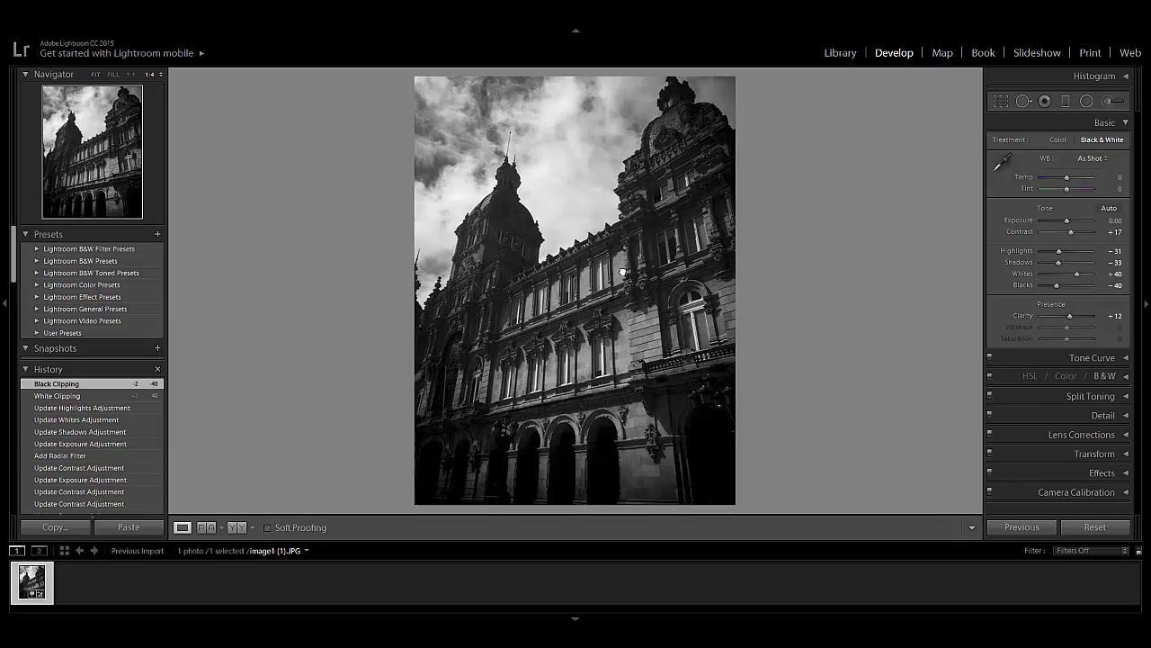
Examine the facade windows and the domed tower's stonework up close, ending with the whole photo in view
drag(648, 271, 613, 258)
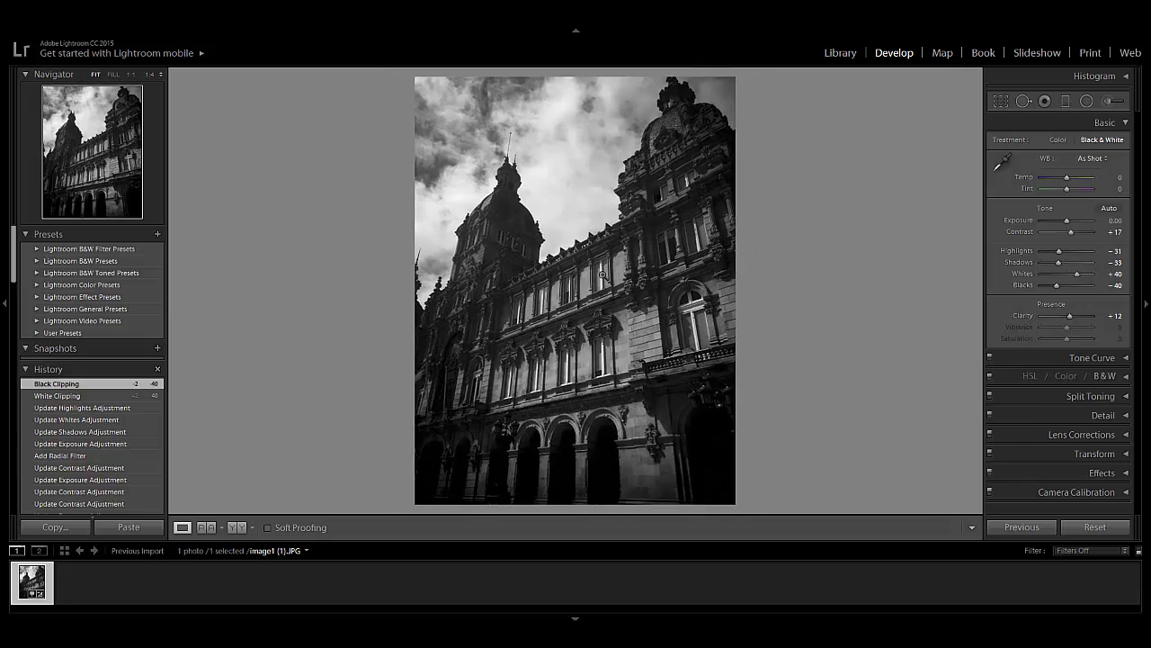
click(603, 281)
key(ctrl+minus)
key(ctrl+minus)
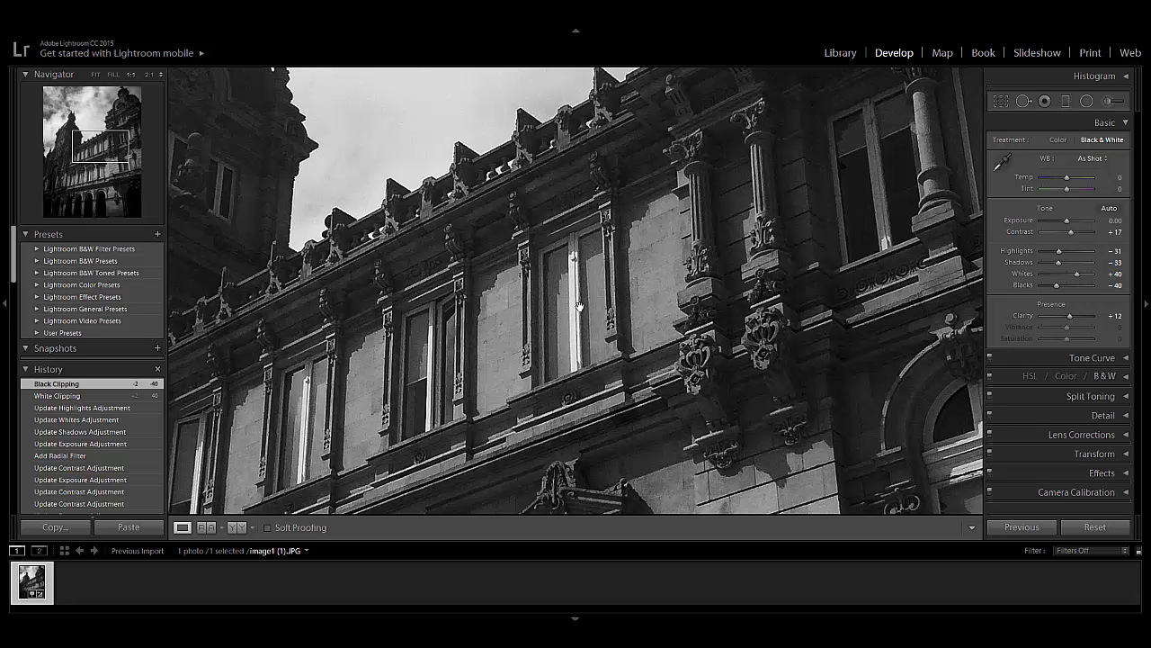
key(ctrl+minus)
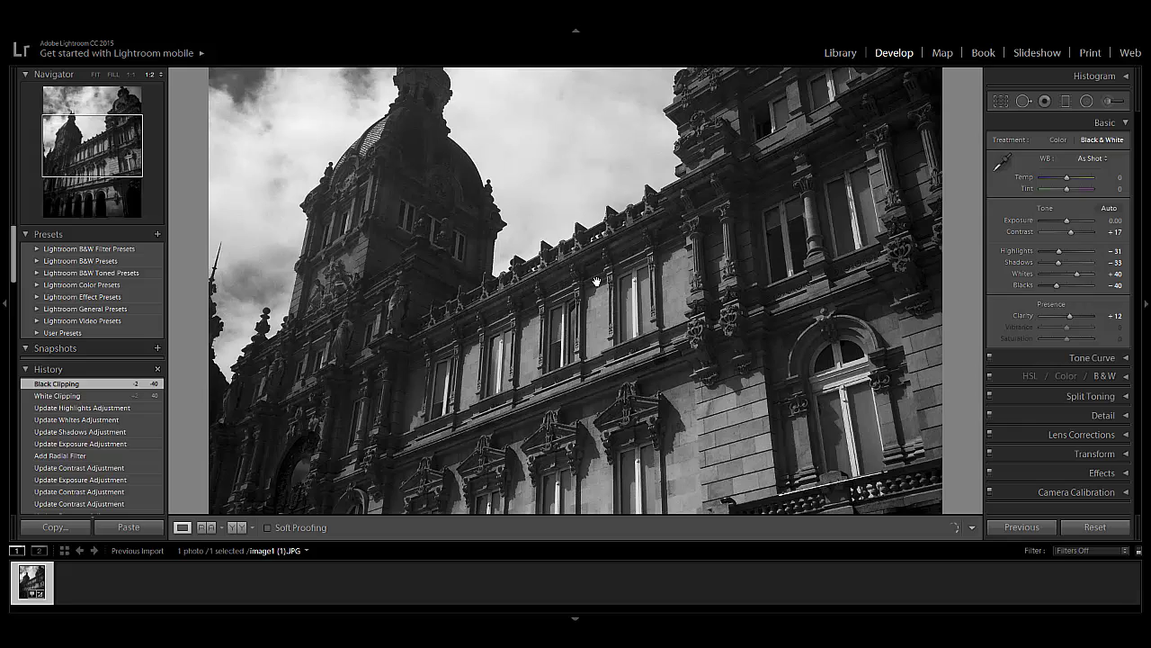
drag(385, 313, 450, 384)
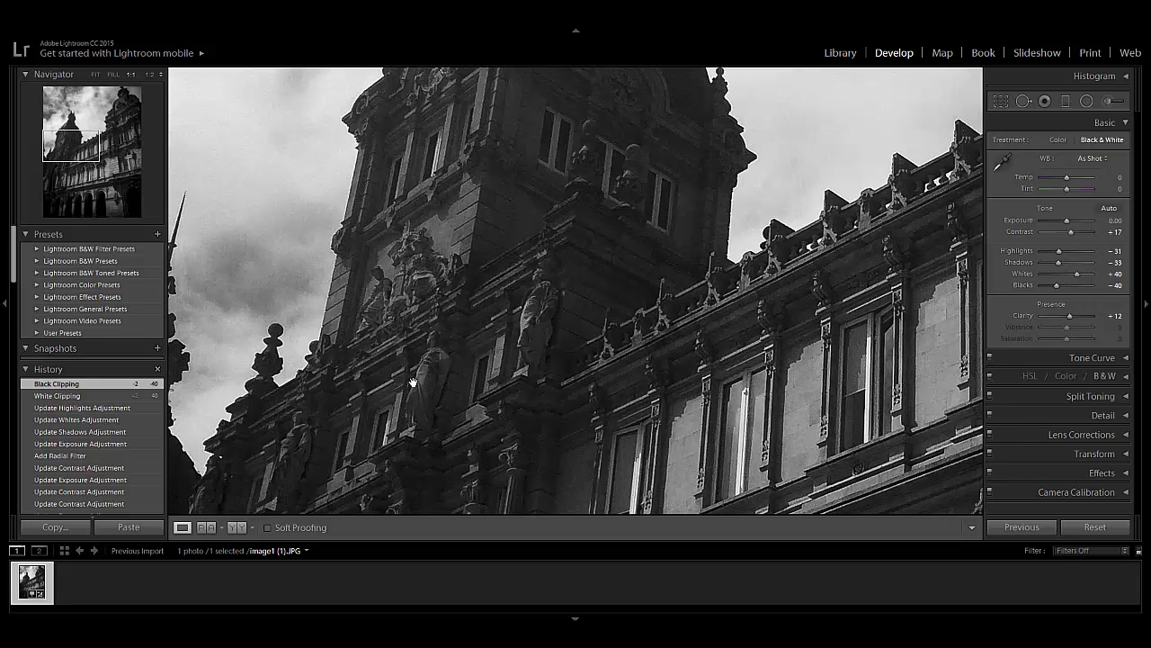
click(506, 322)
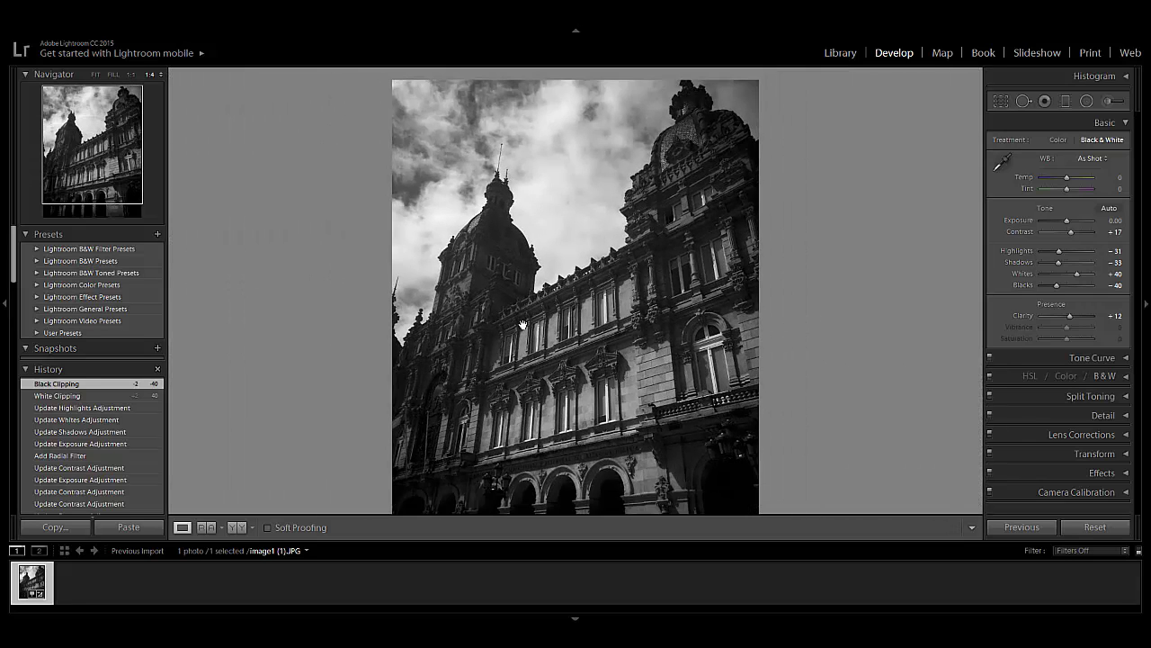
click(561, 316)
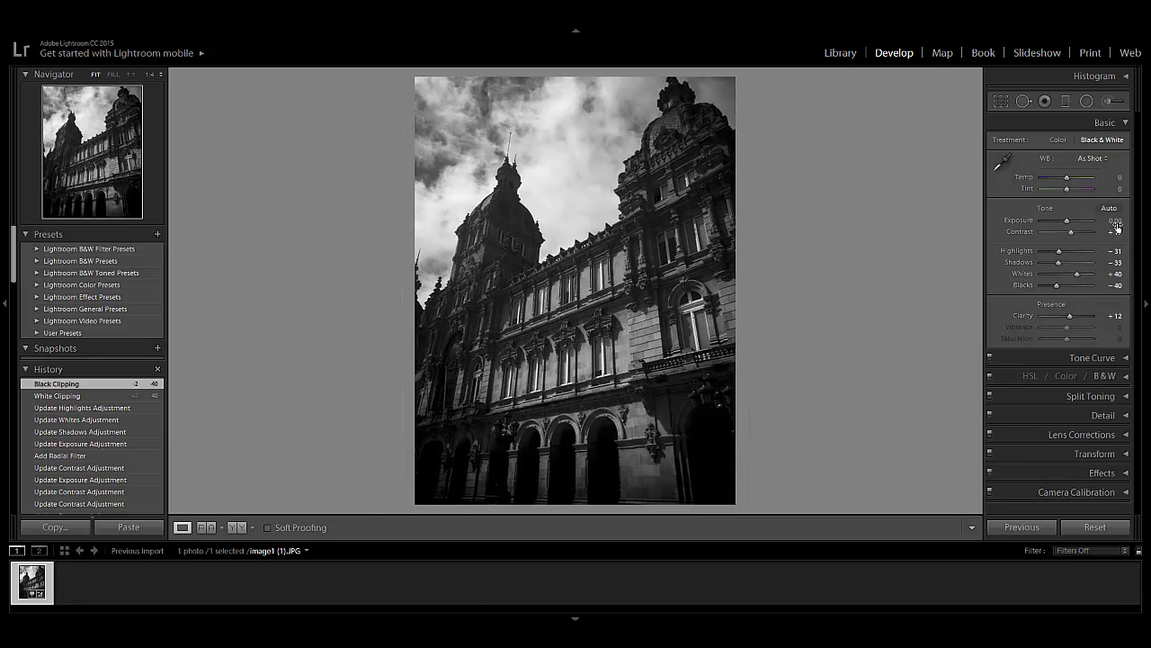
Try a change to the photo's overall exposure and return it to 0
drag(1067, 223, 1067, 222)
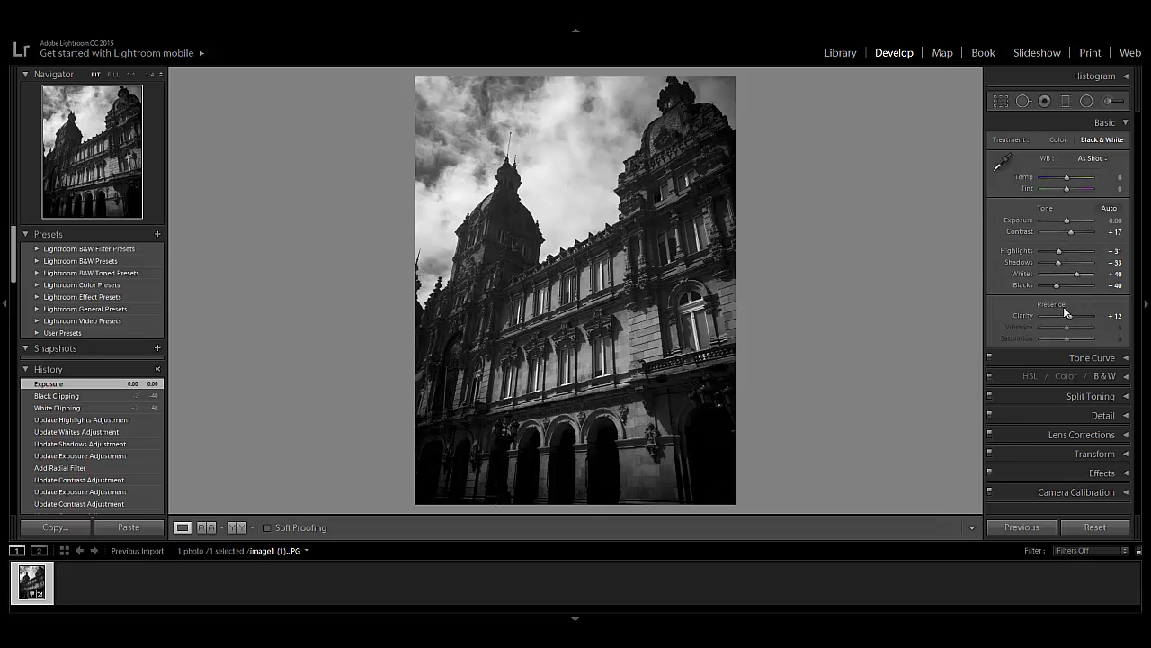
click(1126, 123)
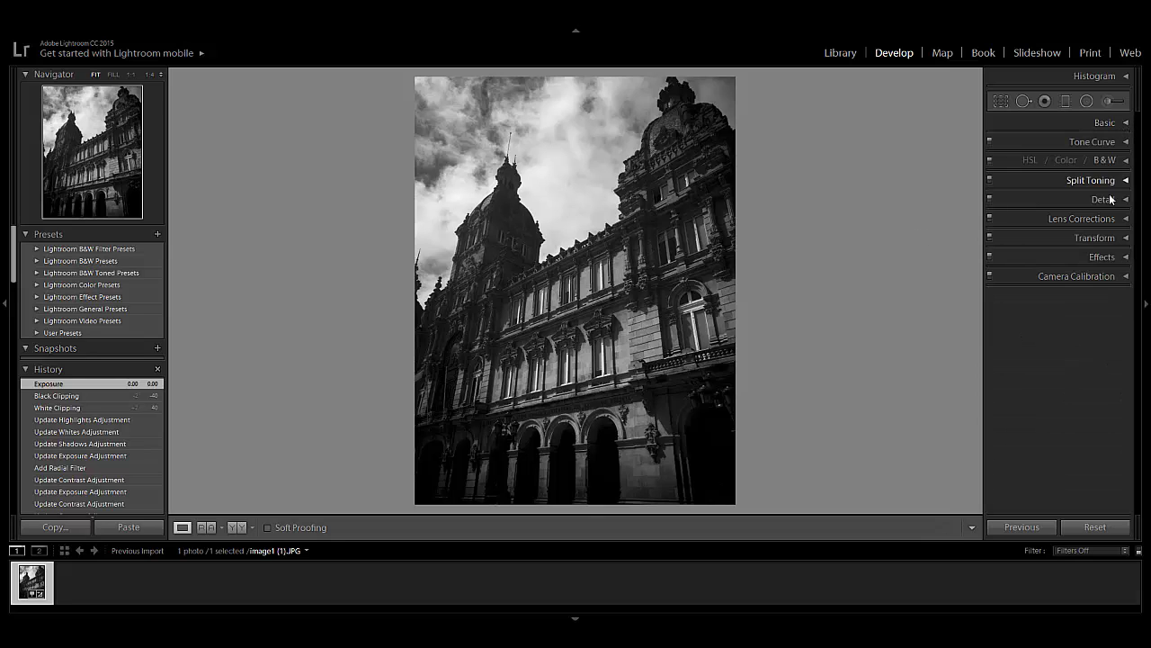
Refine the post-crop vignette to Amount −17, Midpoint 64 and Highlights 45
click(1121, 259)
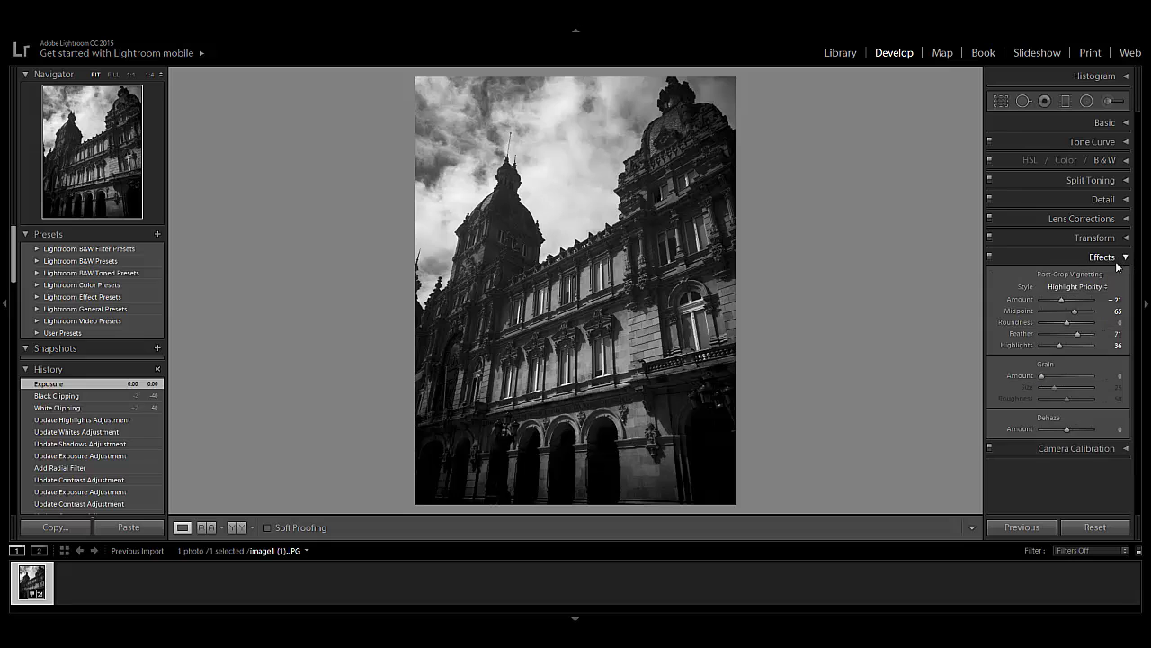
drag(1075, 310, 1062, 304)
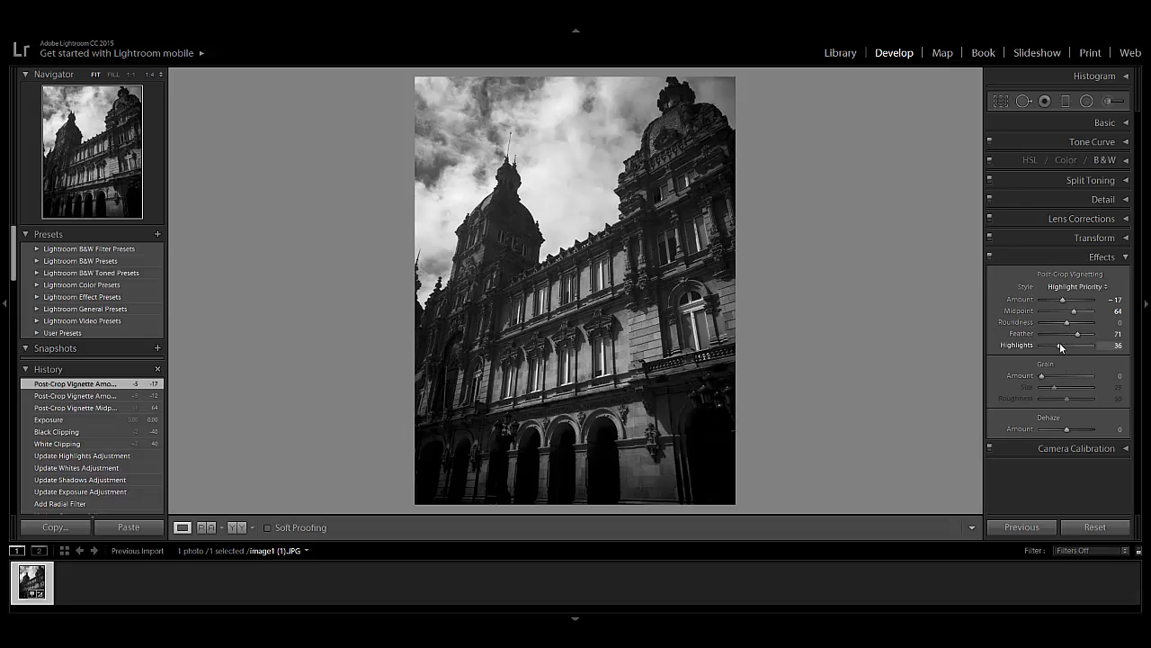
drag(1062, 344, 1064, 345)
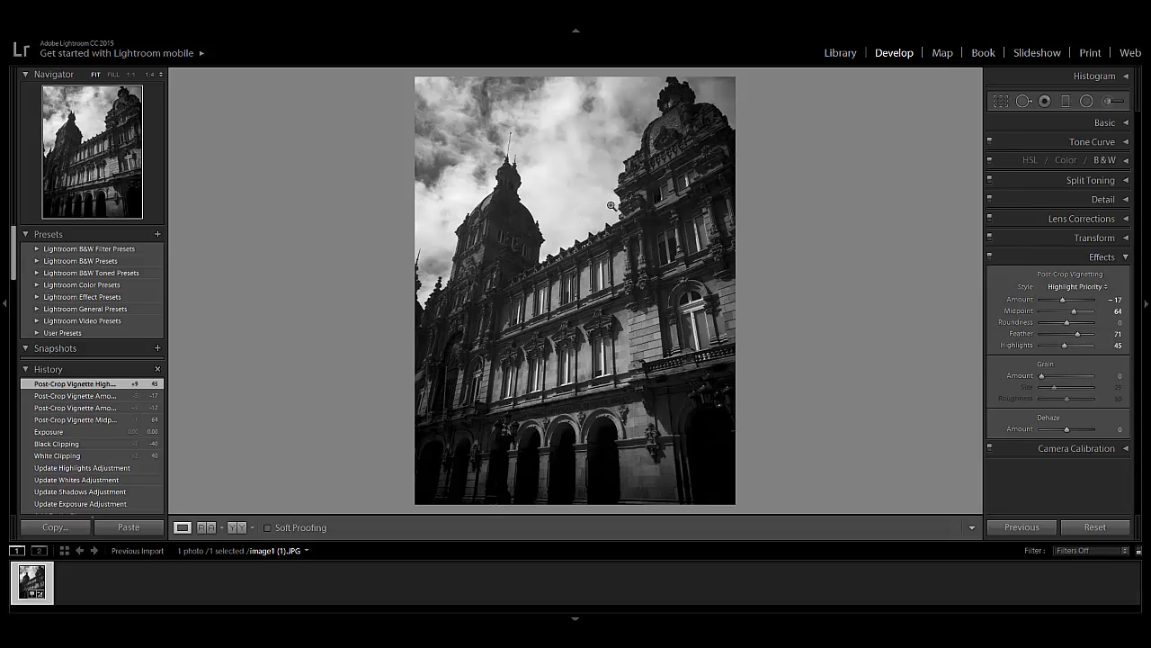
Export the edited photo to the Desktop on the hard drive with the custom name TutorialBW
click(12, 28)
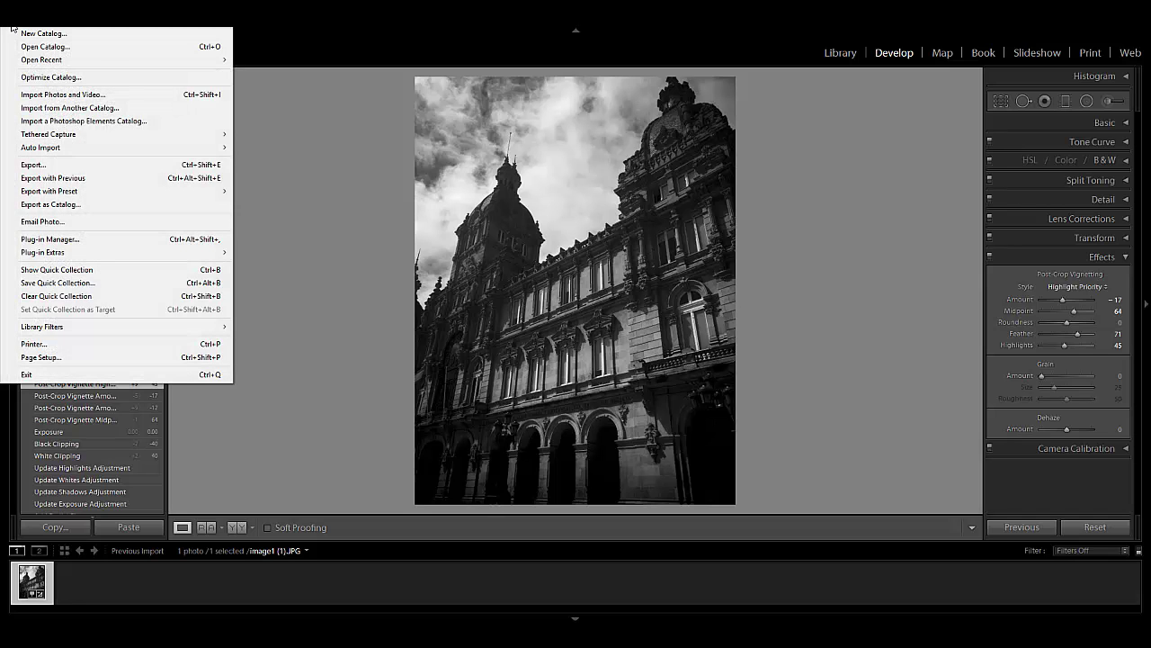
click(63, 165)
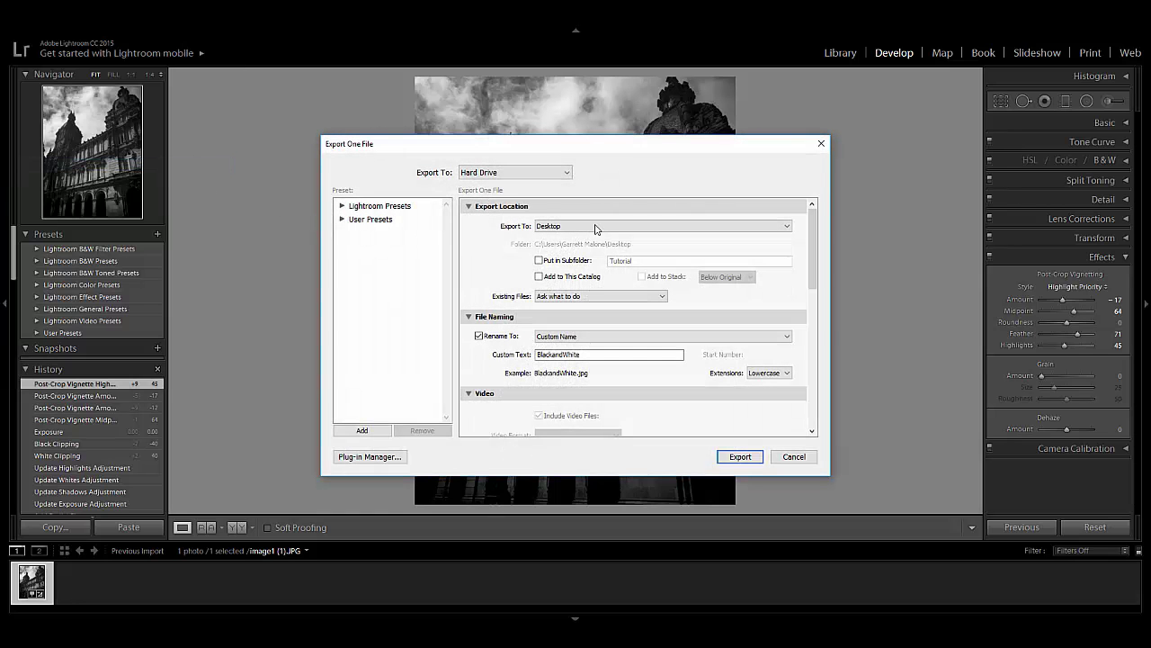
drag(586, 353, 487, 362)
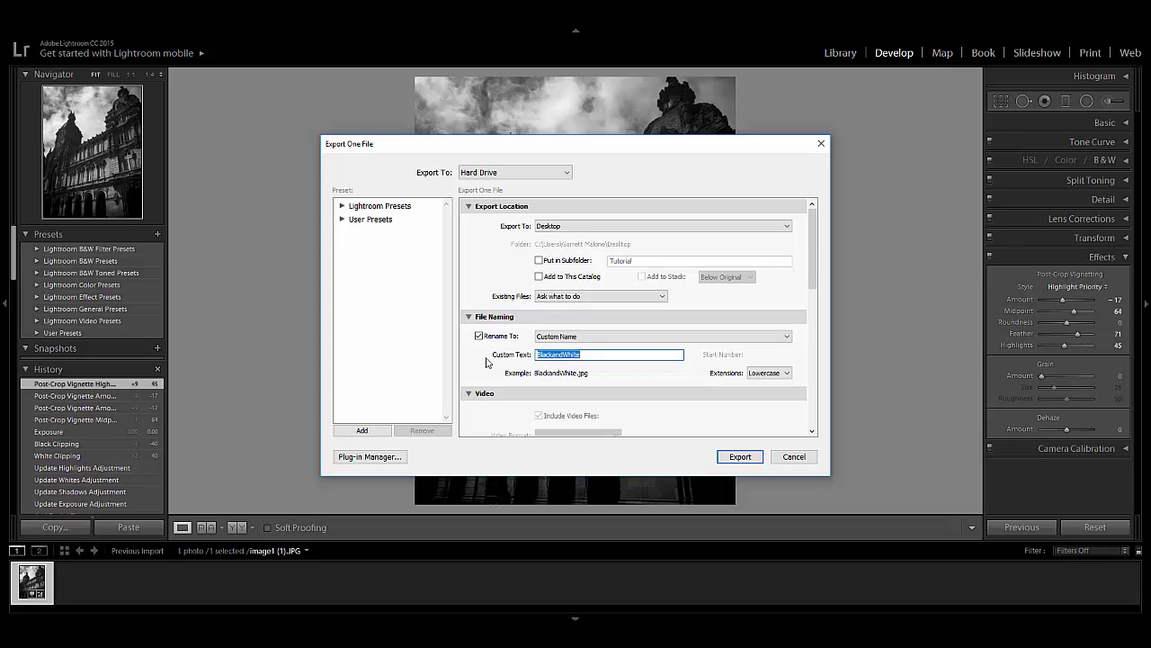
text(TutorialBW)
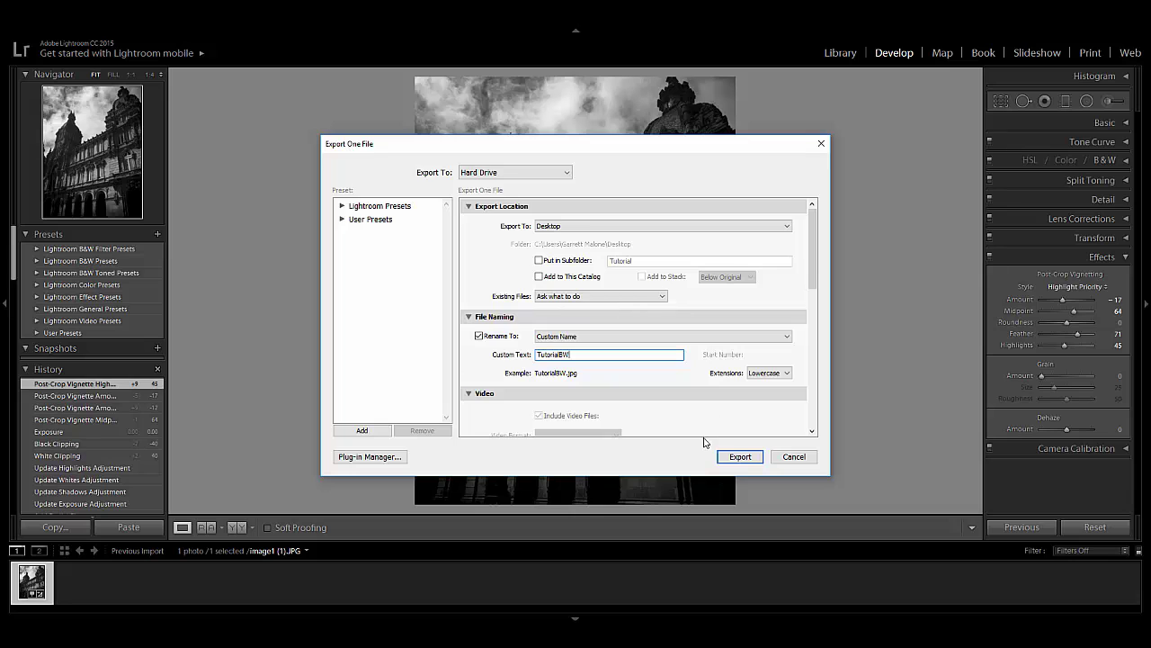
click(738, 456)
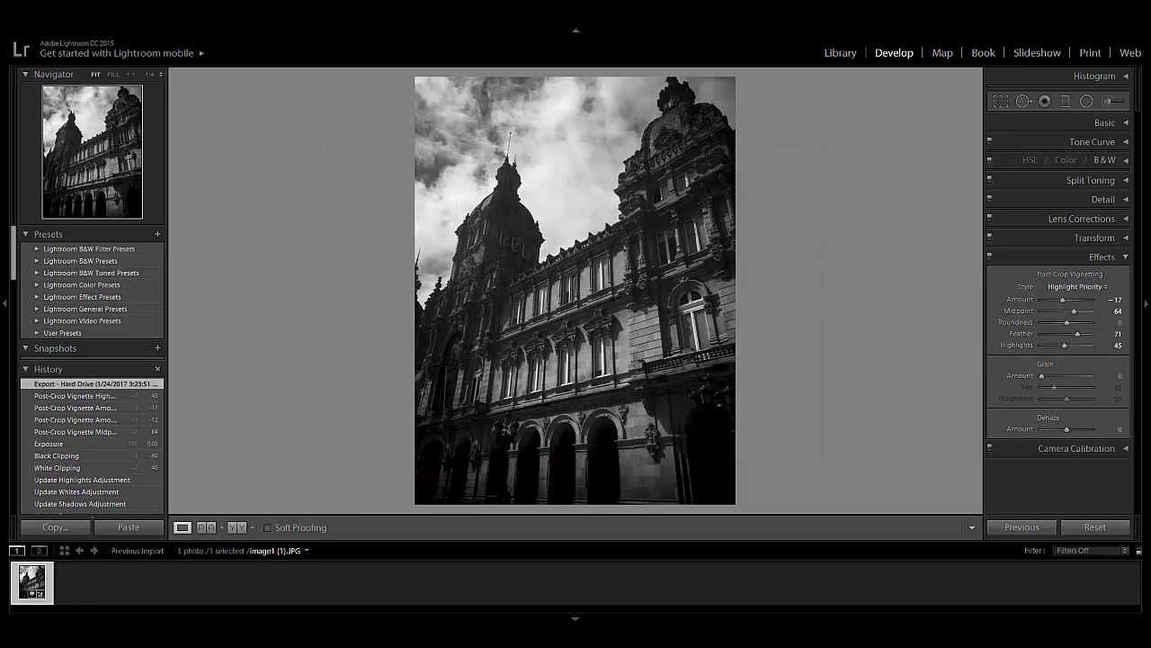
Quit Lightroom, switch to Photoshop and open TutorialBW.jpg from the Desktop
key(ctrl+q)
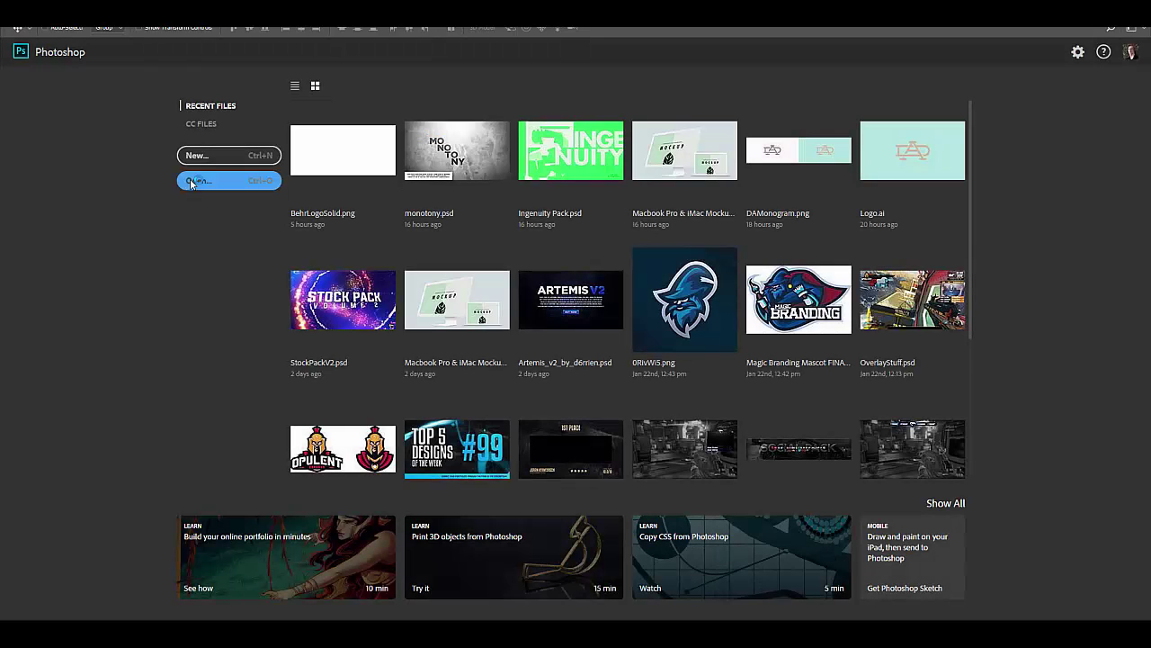
click(191, 184)
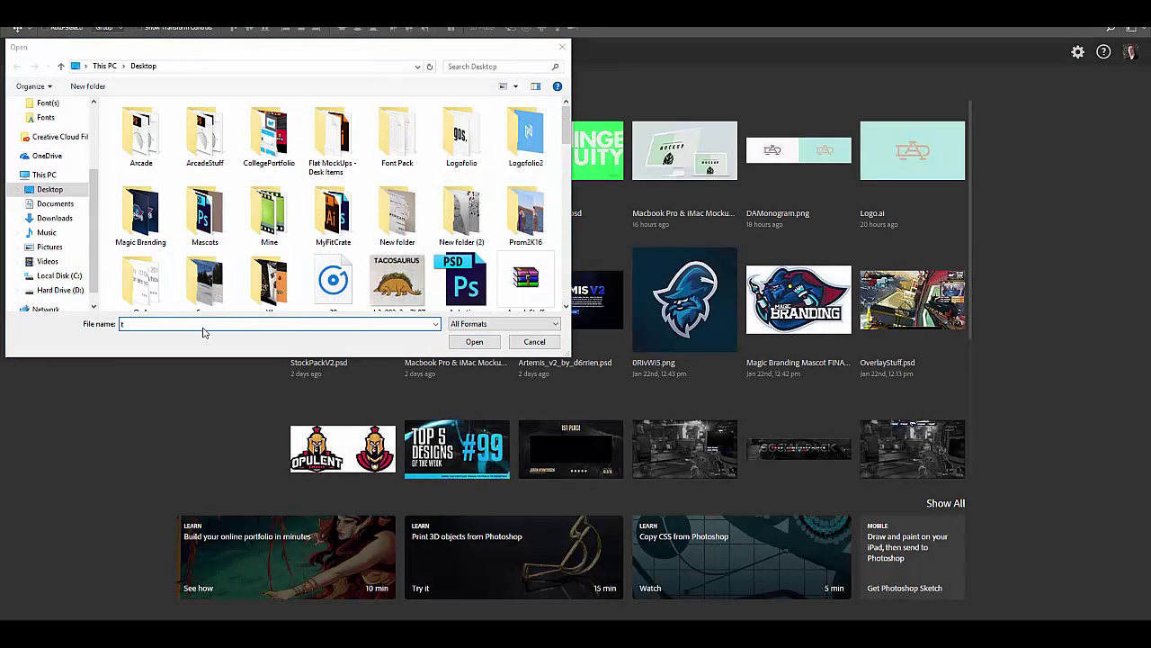
text(tu)
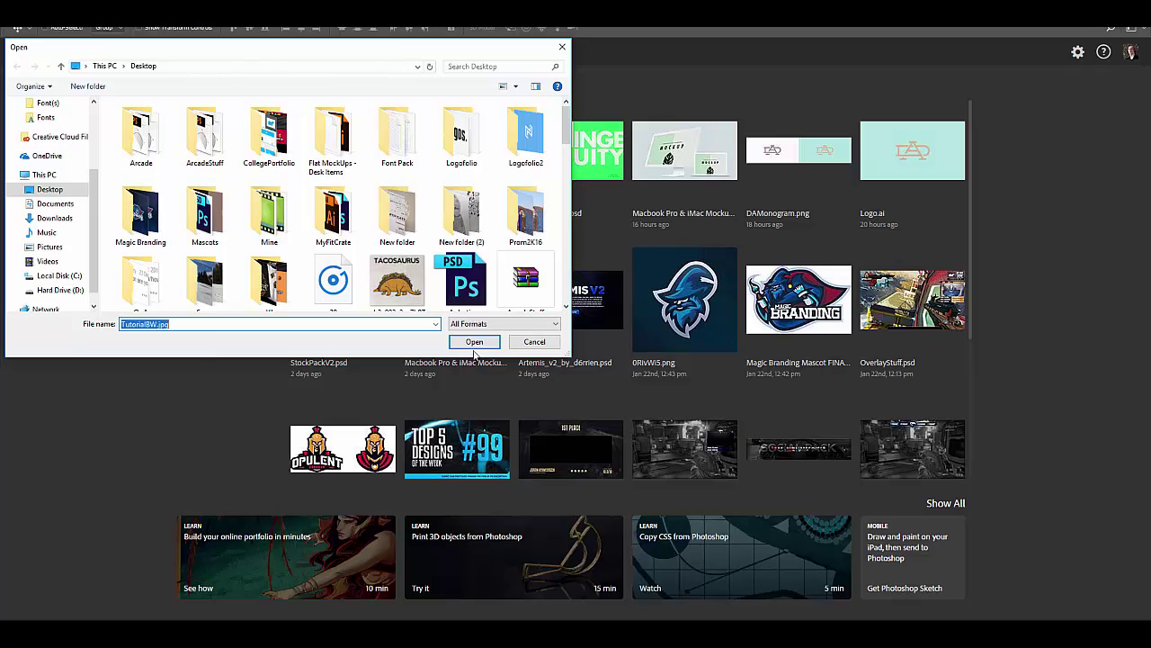
click(474, 343)
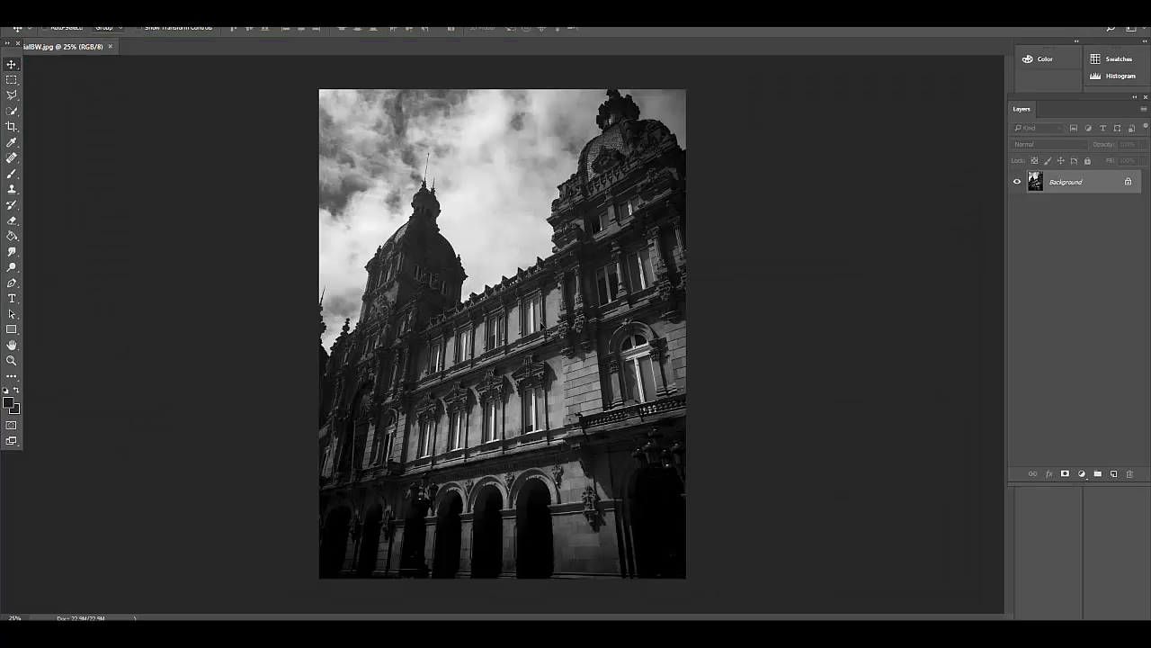
Duplicate the background layer and render Clouds on the copy with white as foreground and black as background colour
key(ctrl+j)
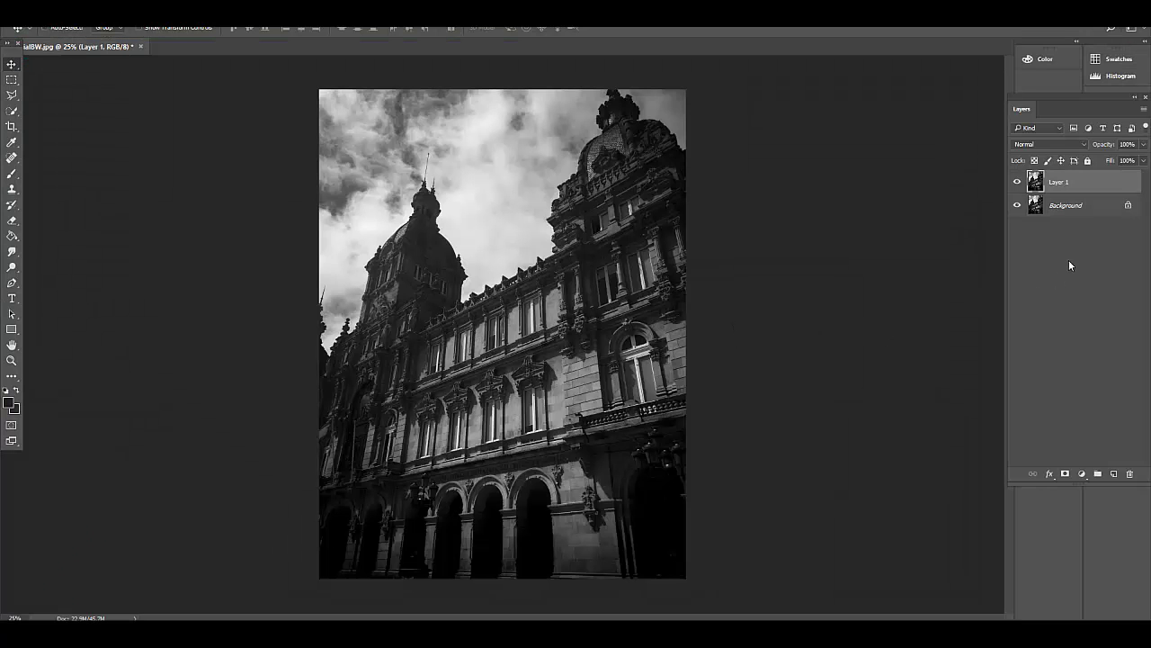
click(15, 393)
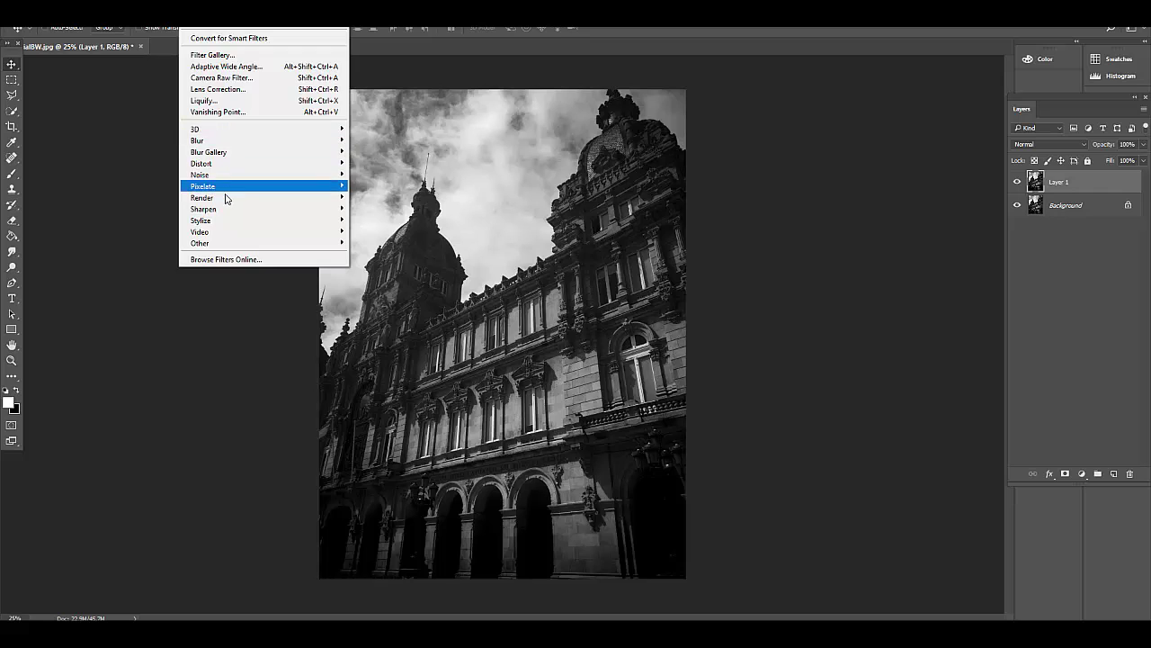
mouse_move(227, 197)
click(135, 236)
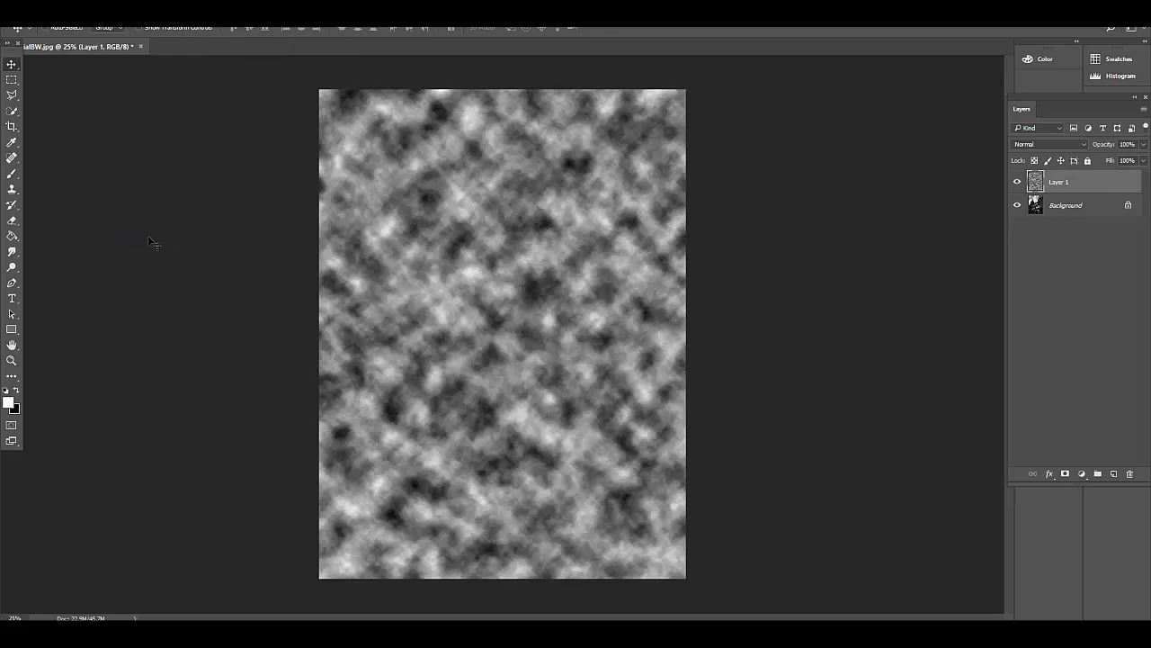
Try successive blend modes on the clouds layer and settle on Overlay
click(1051, 144)
click(1051, 159)
key(Down)
key(Down)
key(Down)
key(Down)
key(Down)
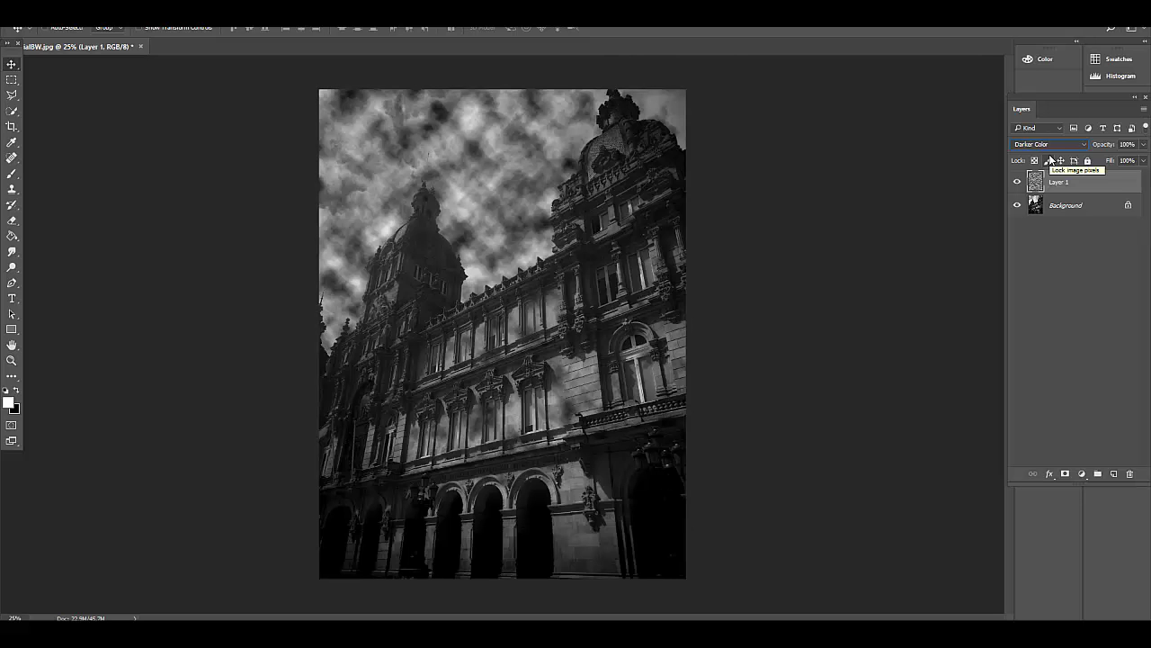
key(Down)
key(Down)
key(Down)
key(Down)
key(Down)
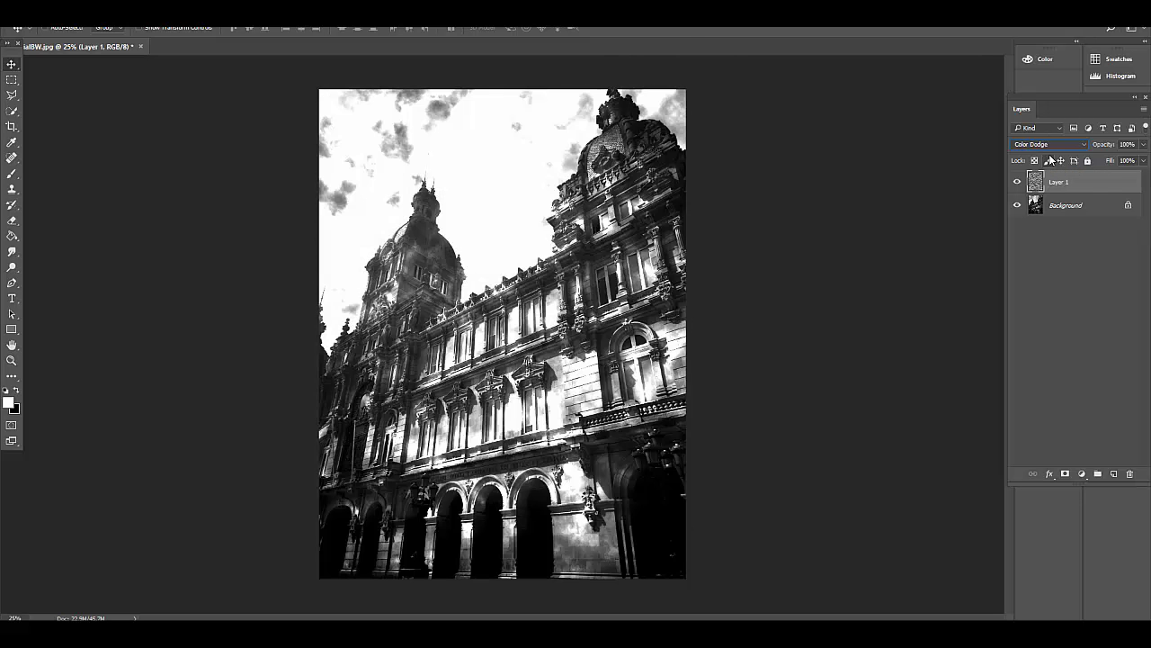
key(Down)
key(Down)
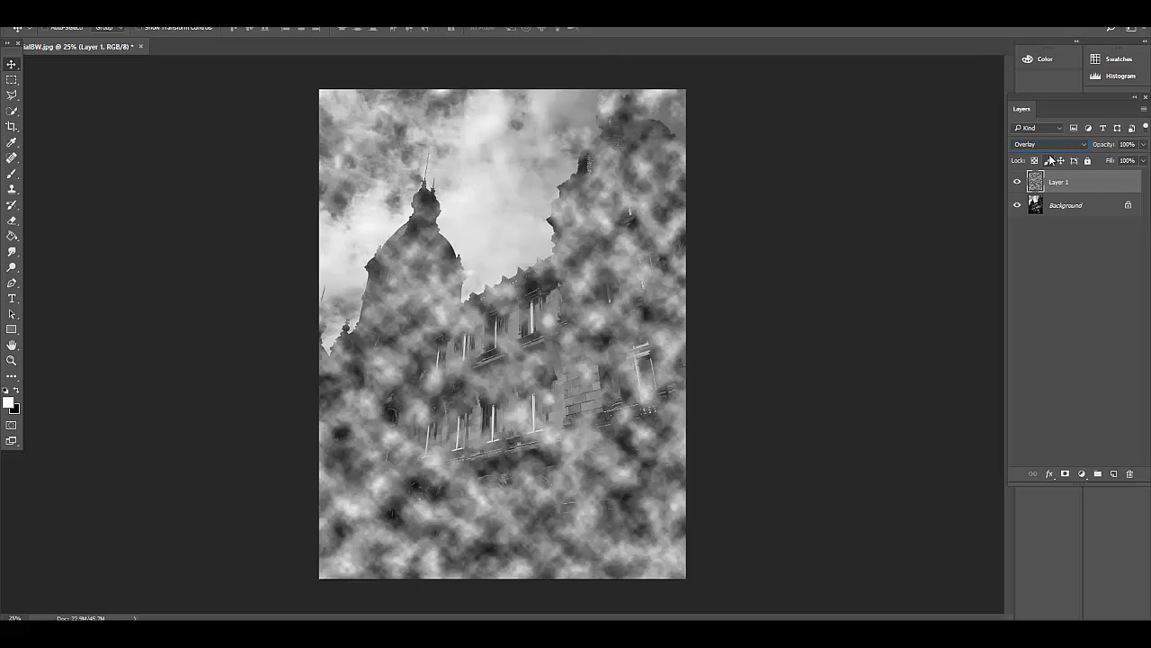
key(Up)
Erase the clouds over the building and sky with a soft 1457 px eraser at 0% hardness, and delete the clouds layer
click(12, 220)
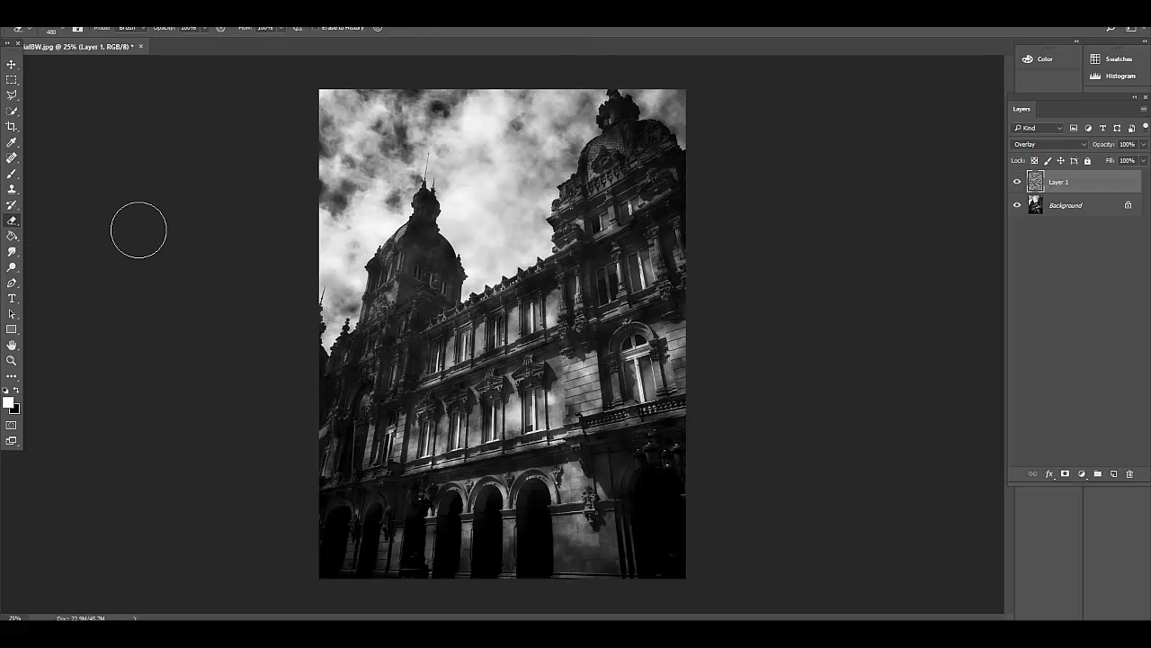
click(62, 33)
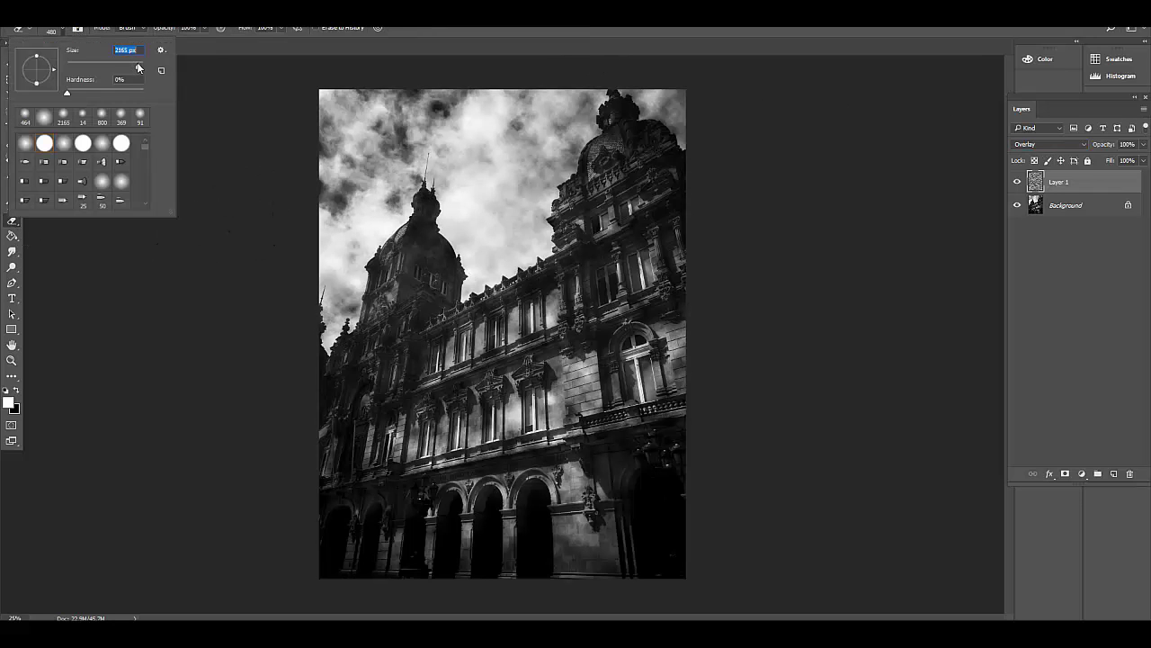
drag(136, 68, 141, 67)
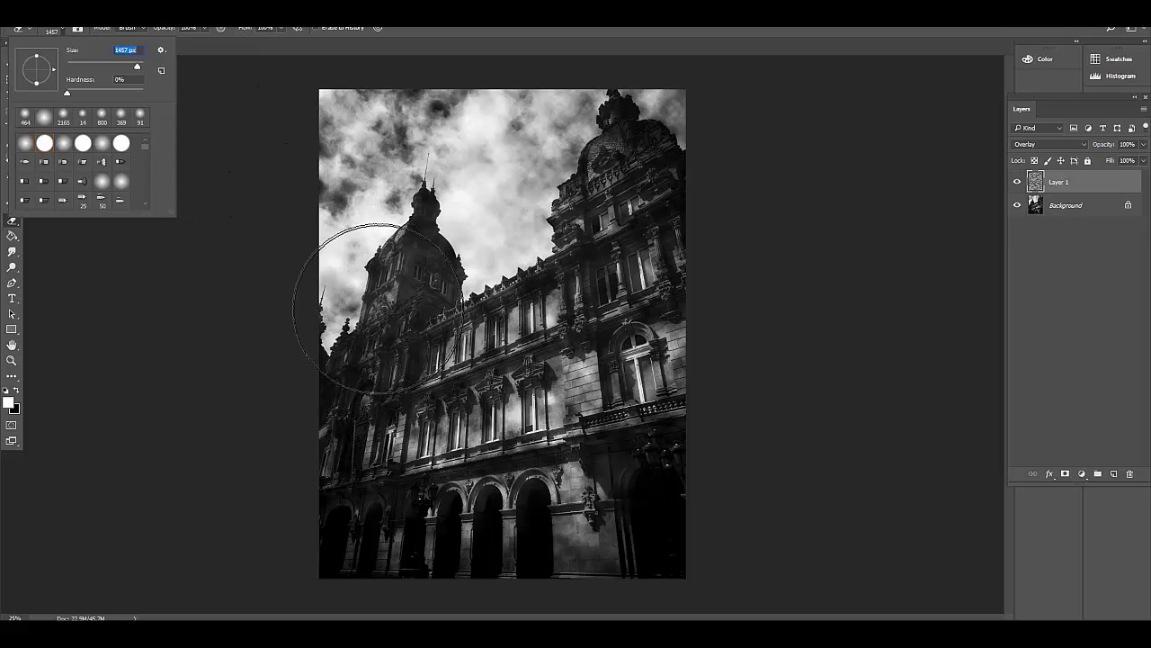
click(428, 241)
mouse_move(427, 241)
mouse_down()
mouse_move(411, 386)
mouse_move(424, 489)
mouse_move(693, 308)
mouse_up()
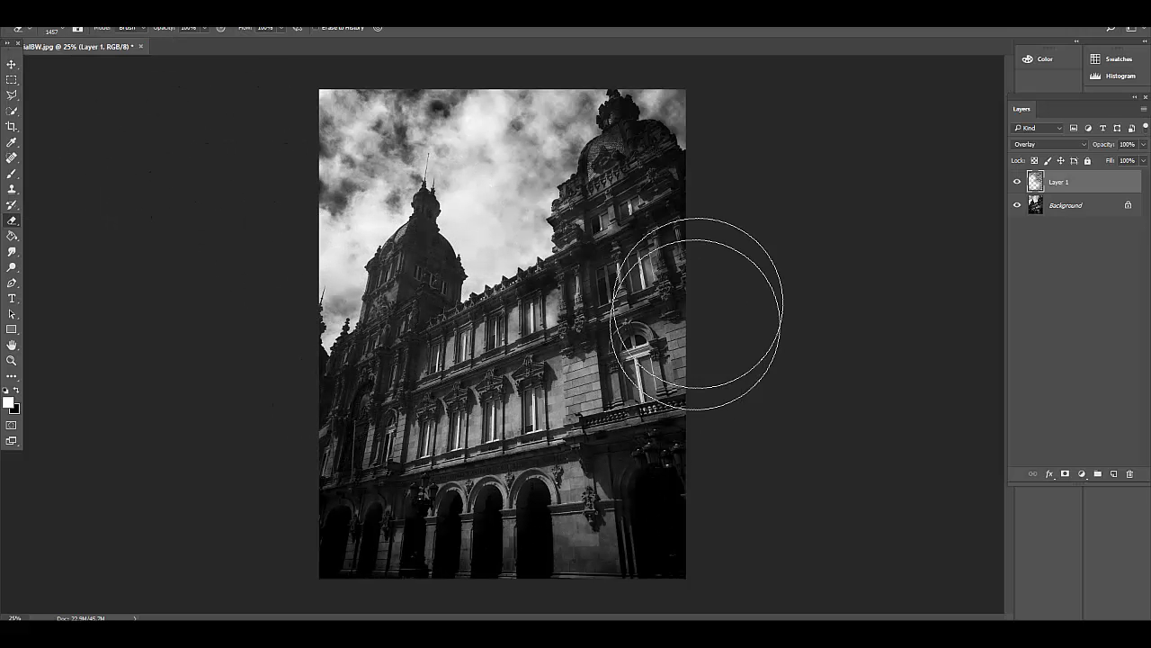
mouse_move(500, 136)
mouse_down()
mouse_move(317, 162)
mouse_move(388, 118)
mouse_move(610, 119)
mouse_move(653, 184)
mouse_move(639, 294)
mouse_move(500, 454)
mouse_move(852, 255)
mouse_up()
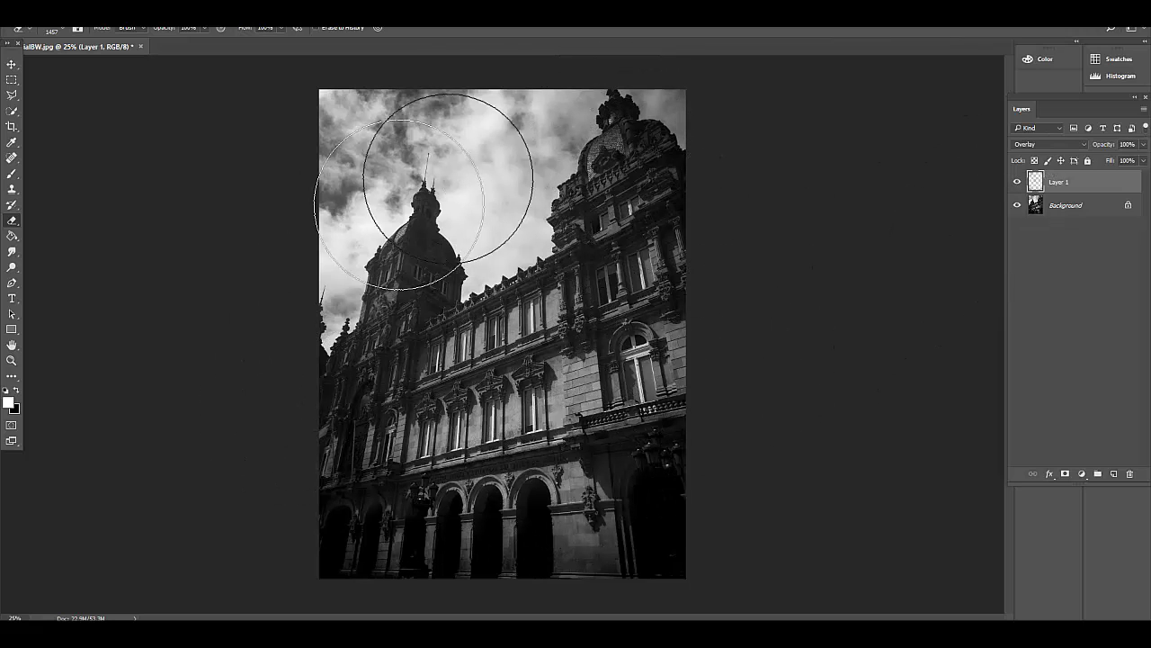
click(1083, 205)
key(Delete)
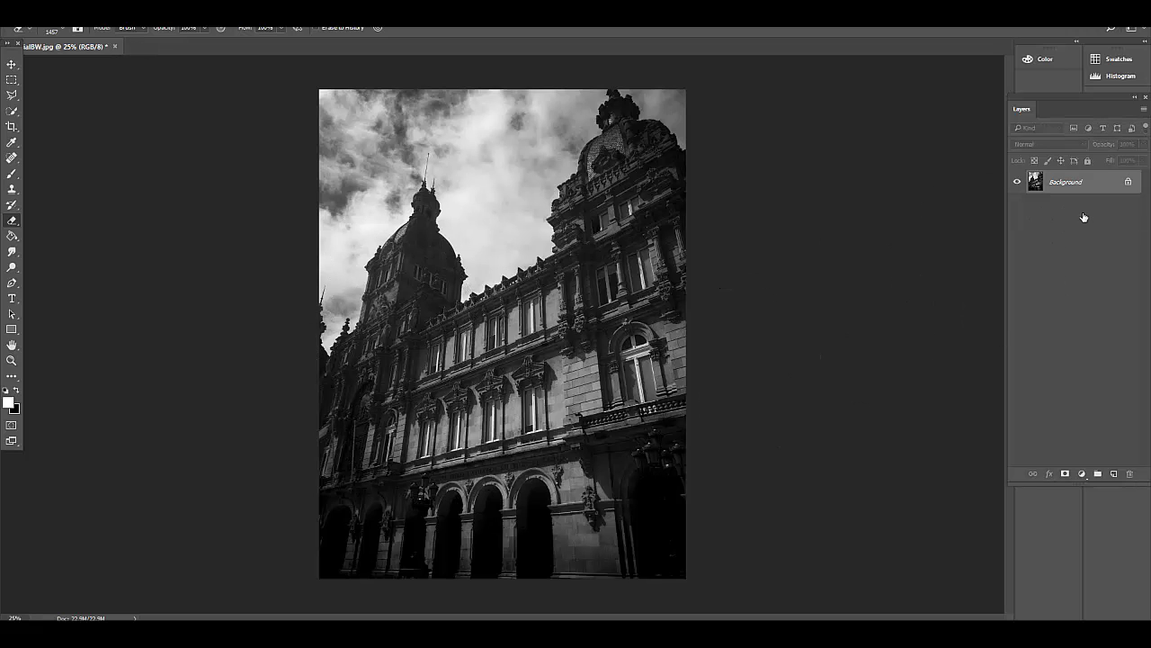
Duplicate the background layer and apply a Lens Blur with Radius 16 to the copy
key(ctrl+j)
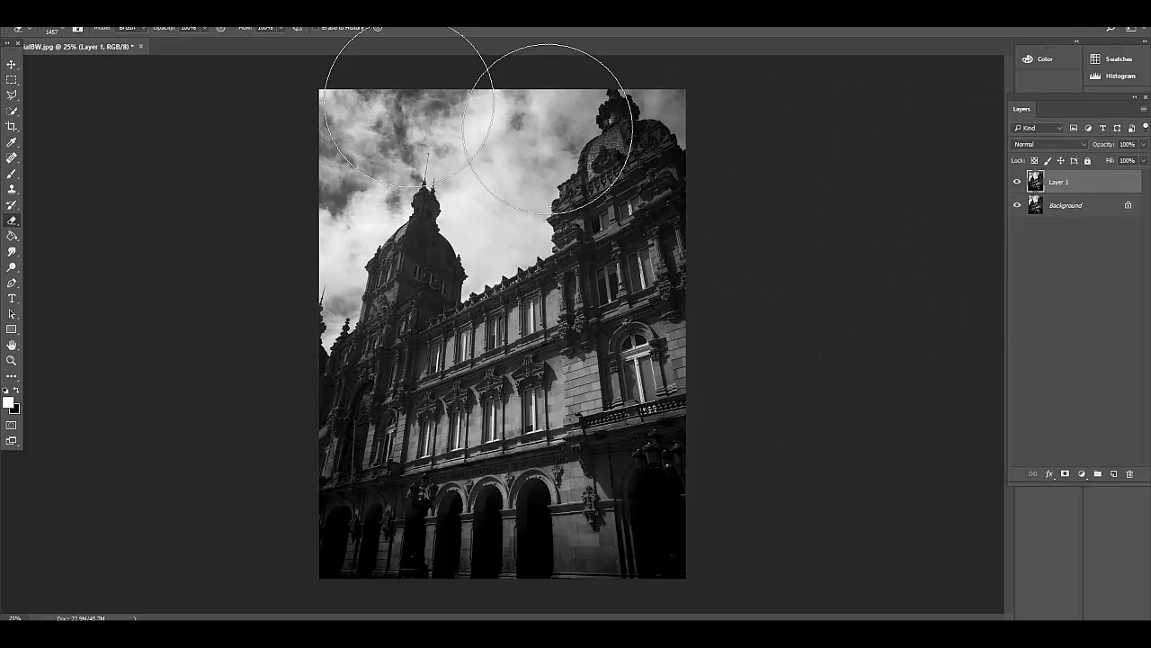
click(212, 20)
mouse_move(198, 140)
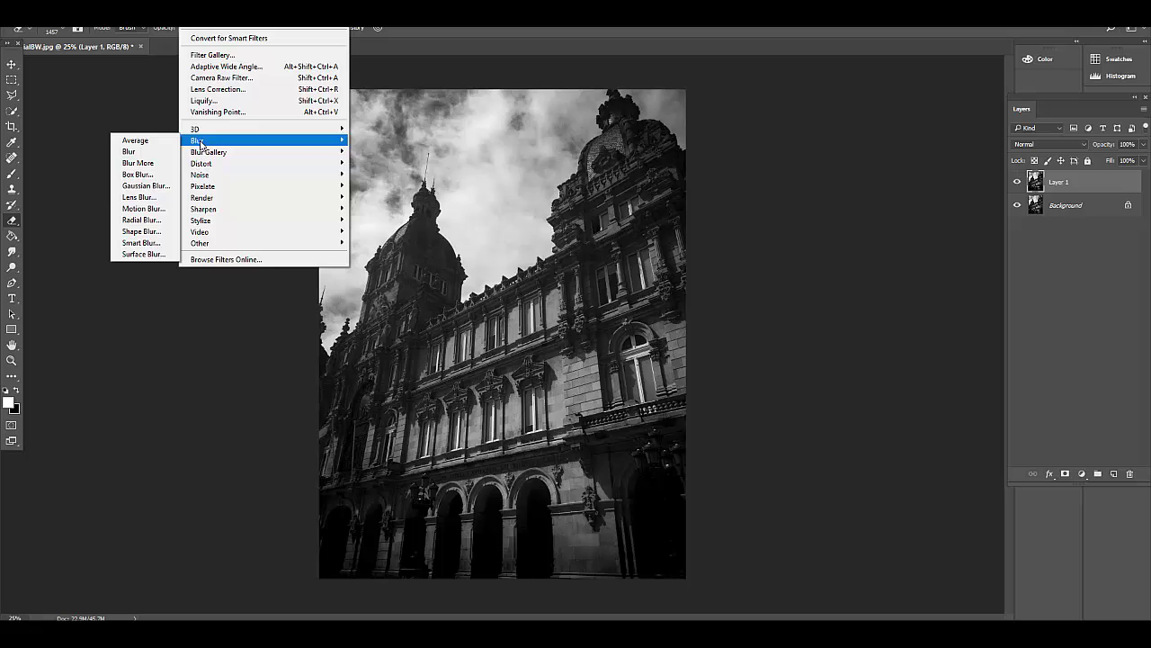
click(143, 196)
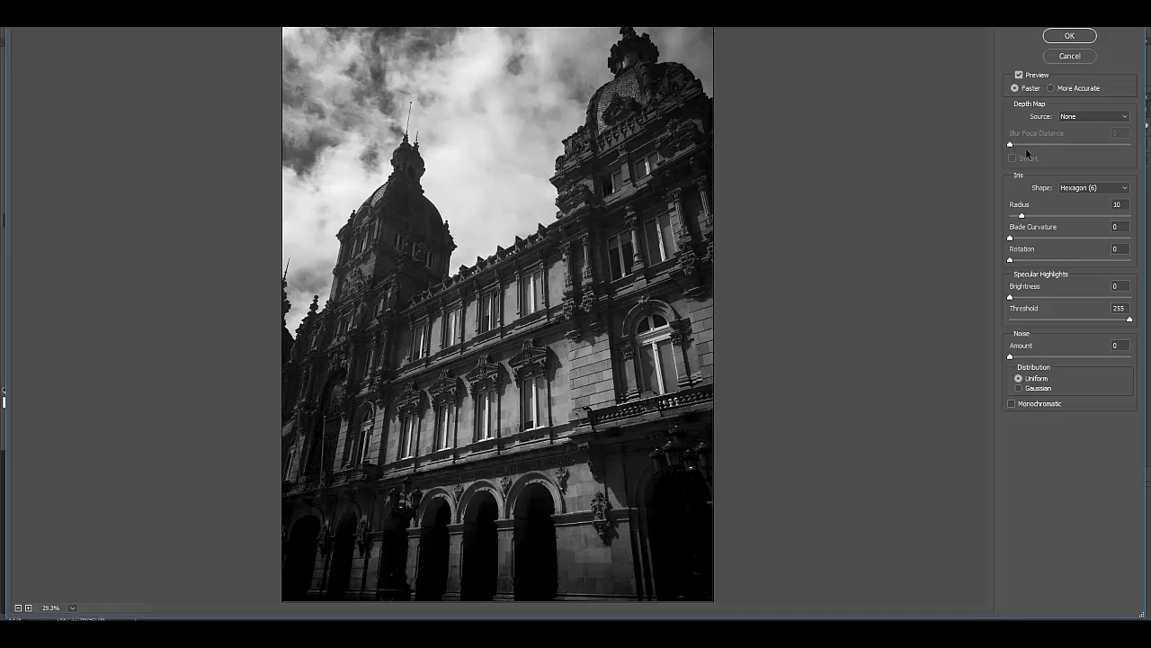
mouse_move(1023, 222)
mouse_down()
mouse_move(1041, 219)
mouse_move(1029, 216)
mouse_up()
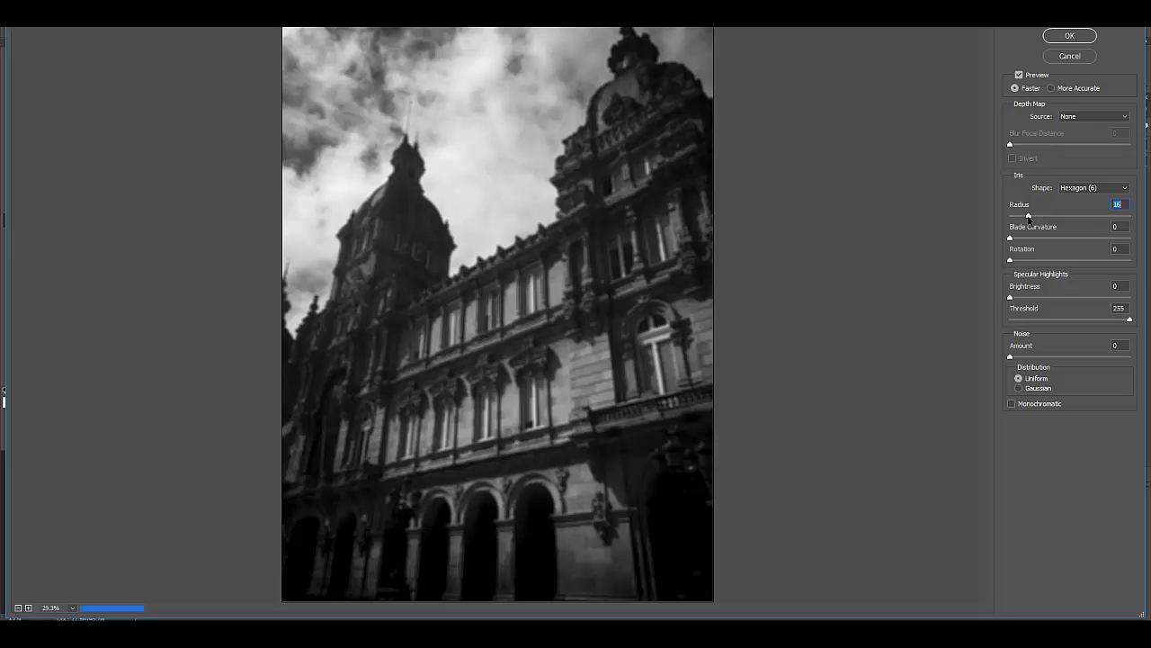
click(1063, 35)
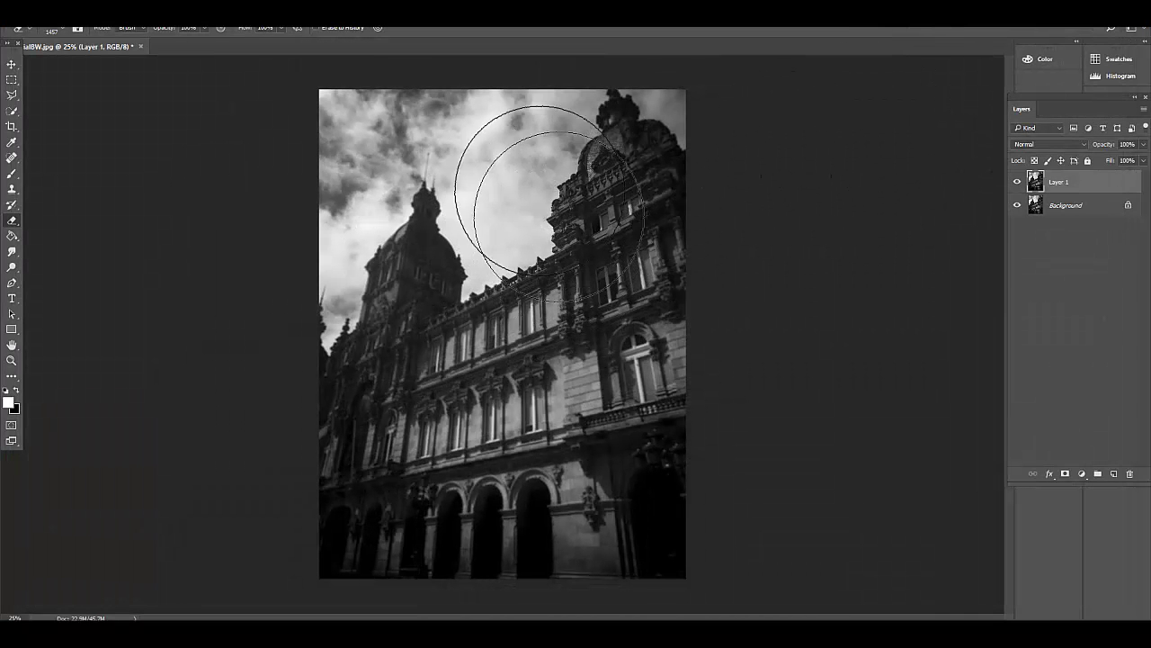
Erase the blurred copy over the towers and facade with the soft eraser, and merge the layers into the background
drag(411, 186, 409, 252)
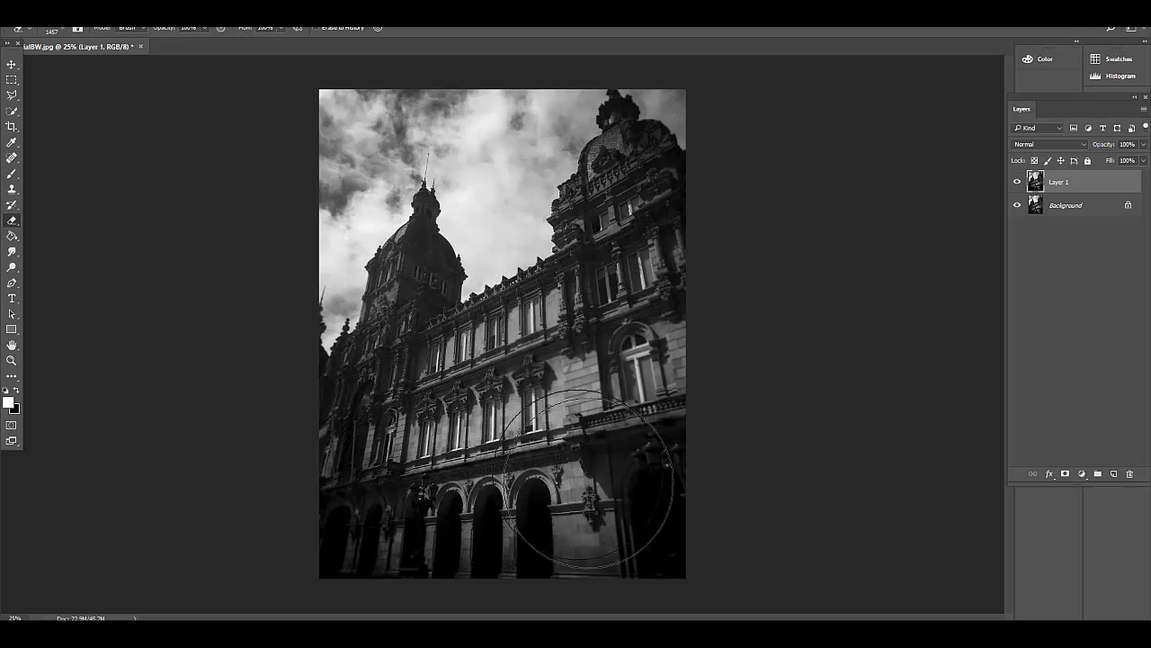
mouse_move(485, 321)
mouse_down()
mouse_move(536, 486)
mouse_move(559, 459)
mouse_move(537, 176)
mouse_move(513, 117)
mouse_move(410, 144)
mouse_move(449, 493)
mouse_move(566, 475)
mouse_move(451, 452)
mouse_move(422, 188)
mouse_move(432, 167)
mouse_move(529, 117)
mouse_move(548, 496)
mouse_move(585, 475)
mouse_up()
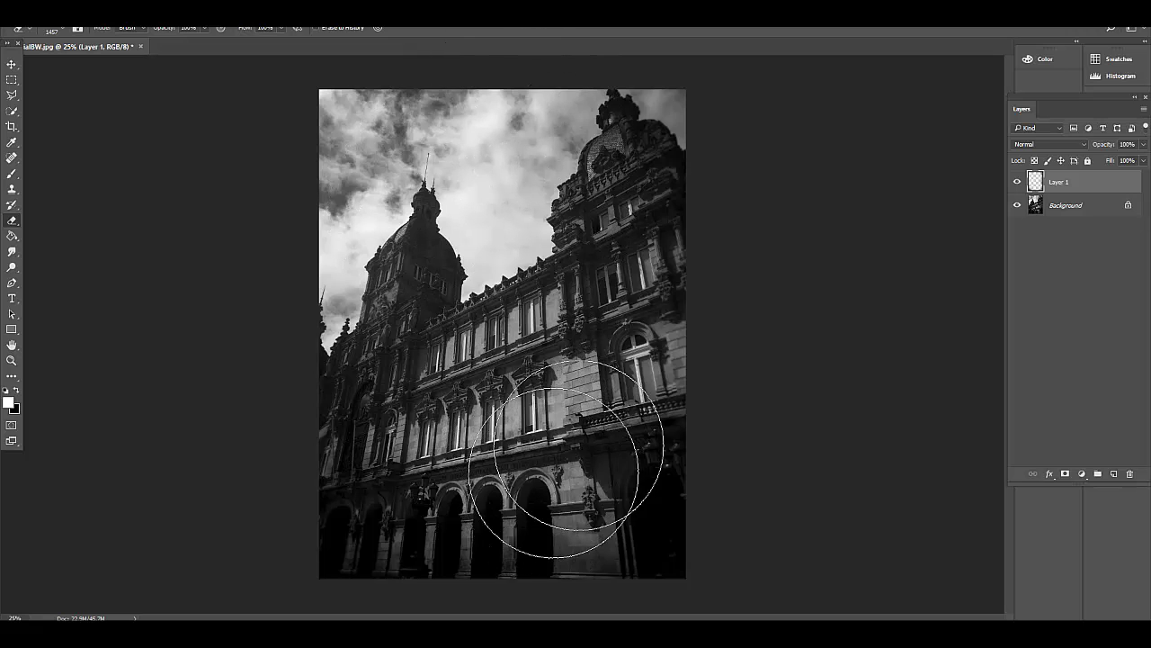
click(1063, 207)
key(ctrl+shift+e)
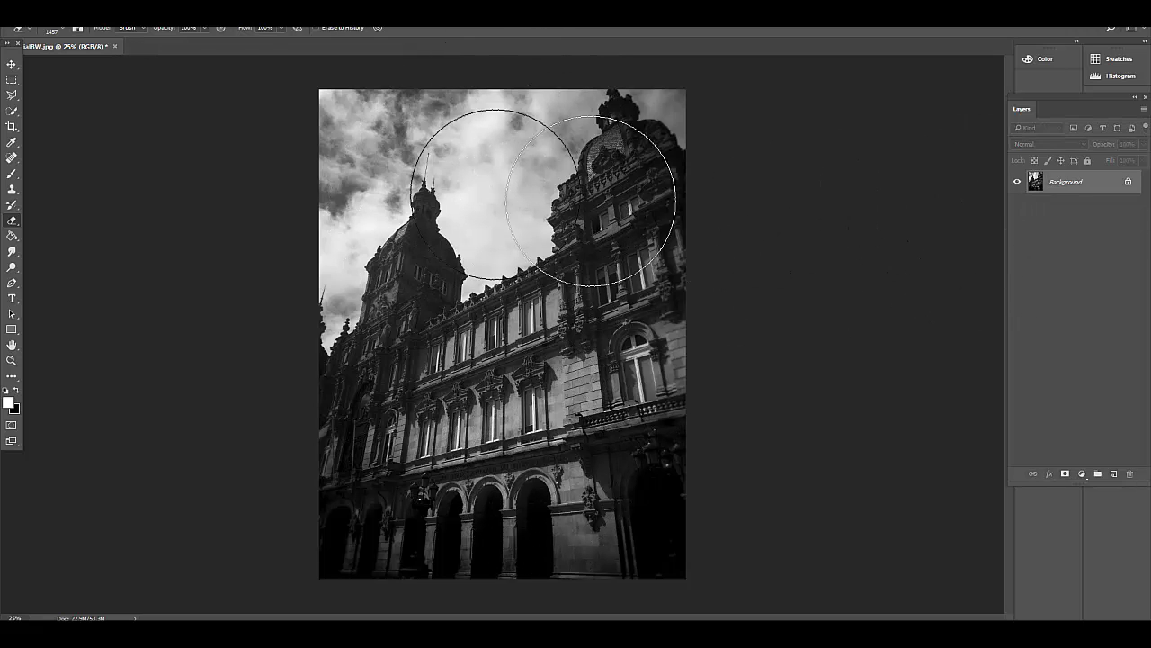
Open Monogram Logo.ai from the client's folder on Hard Drive (D:), importing page 1 at 300 pixels/inch
click(27, 13)
click(54, 41)
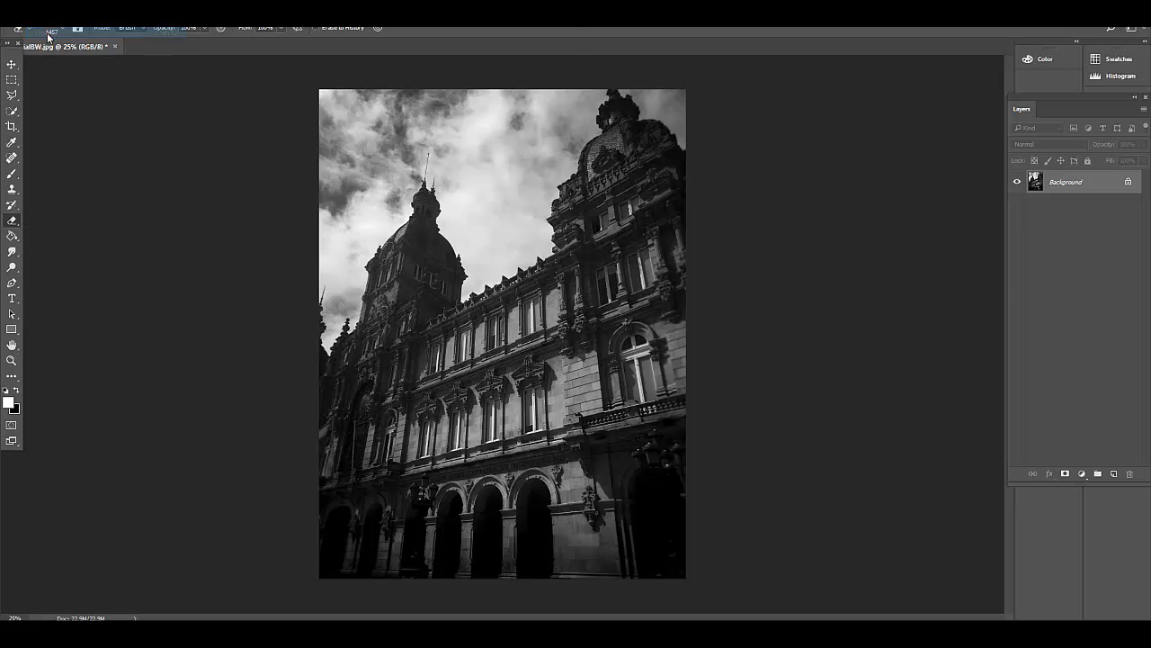
text(da)
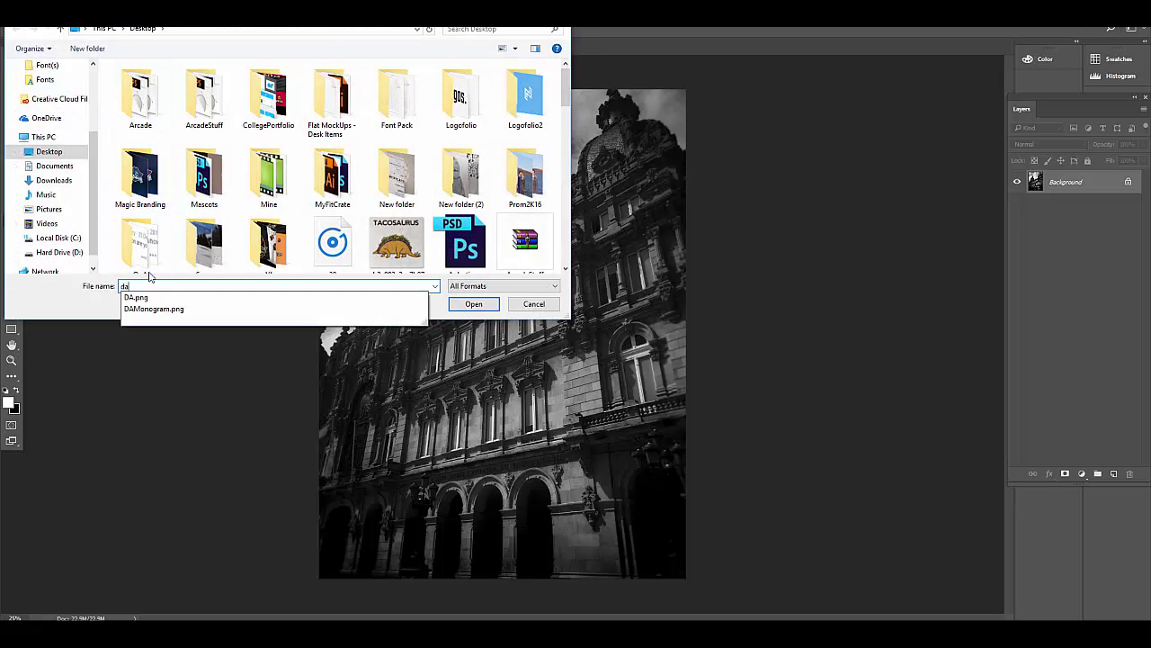
click(57, 252)
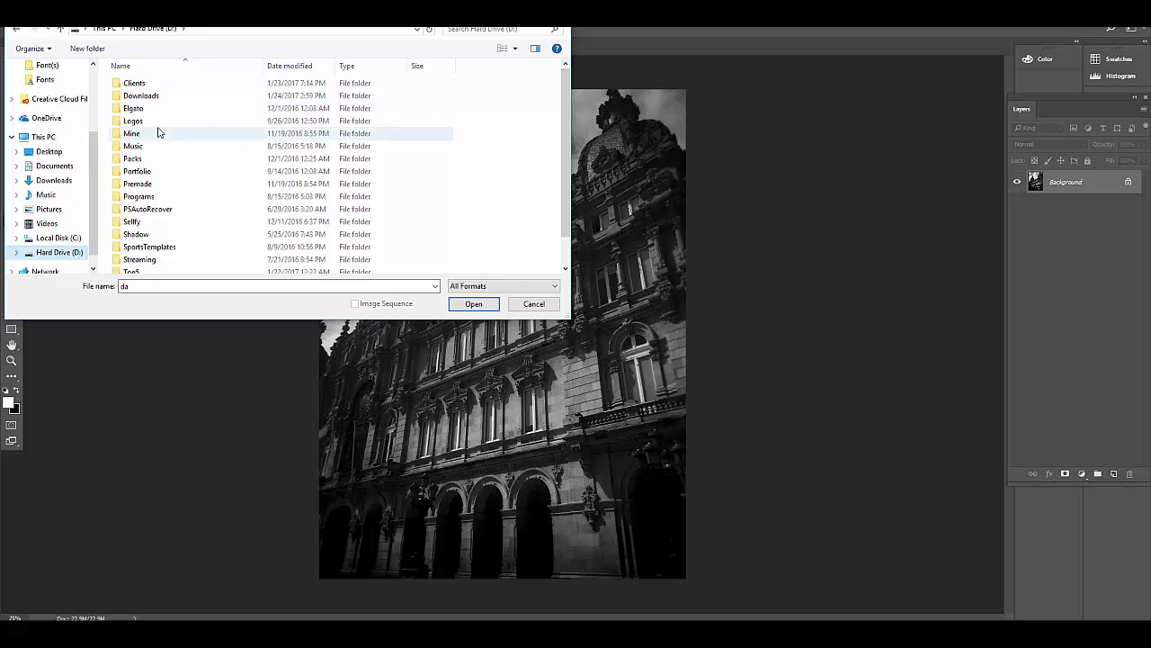
double_click(151, 84)
double_click(152, 96)
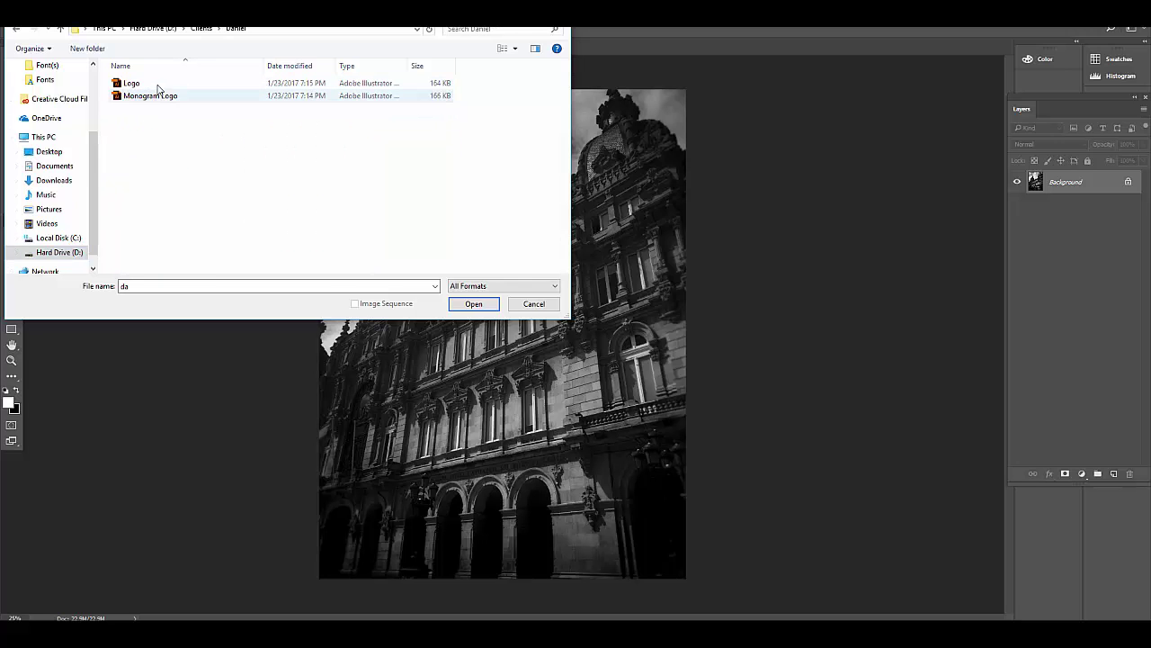
click(158, 83)
double_click(153, 96)
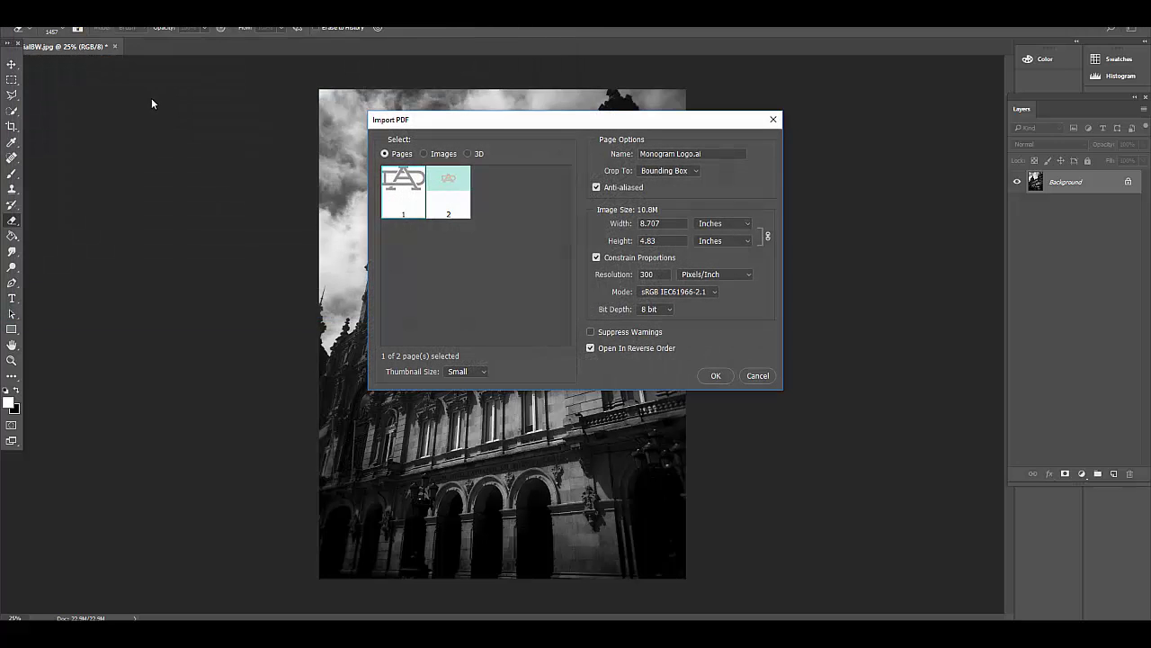
click(716, 376)
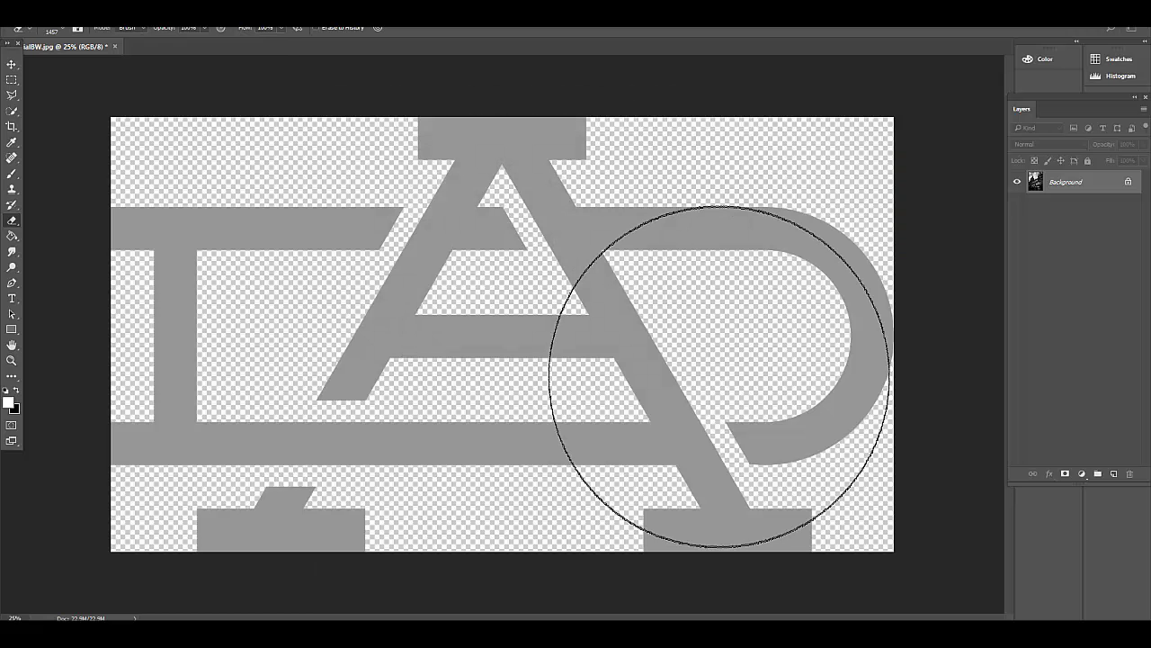
Apply a Color Overlay of #ffffff to the monogram logo layer
right_click(1063, 178)
click(940, 72)
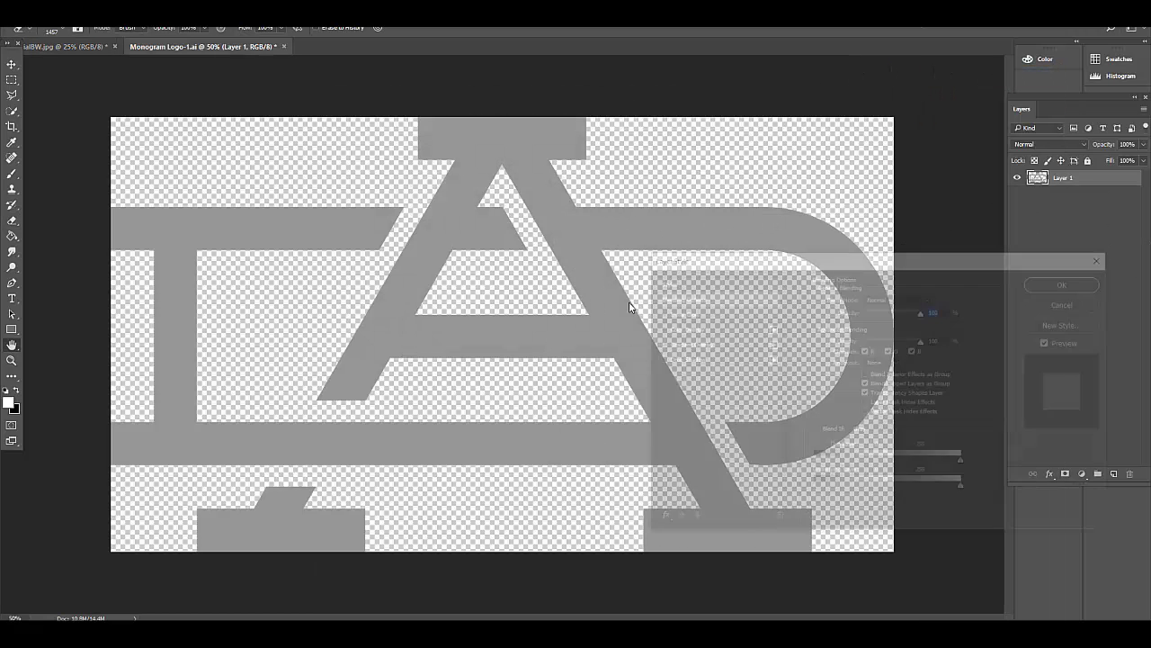
click(698, 344)
click(670, 330)
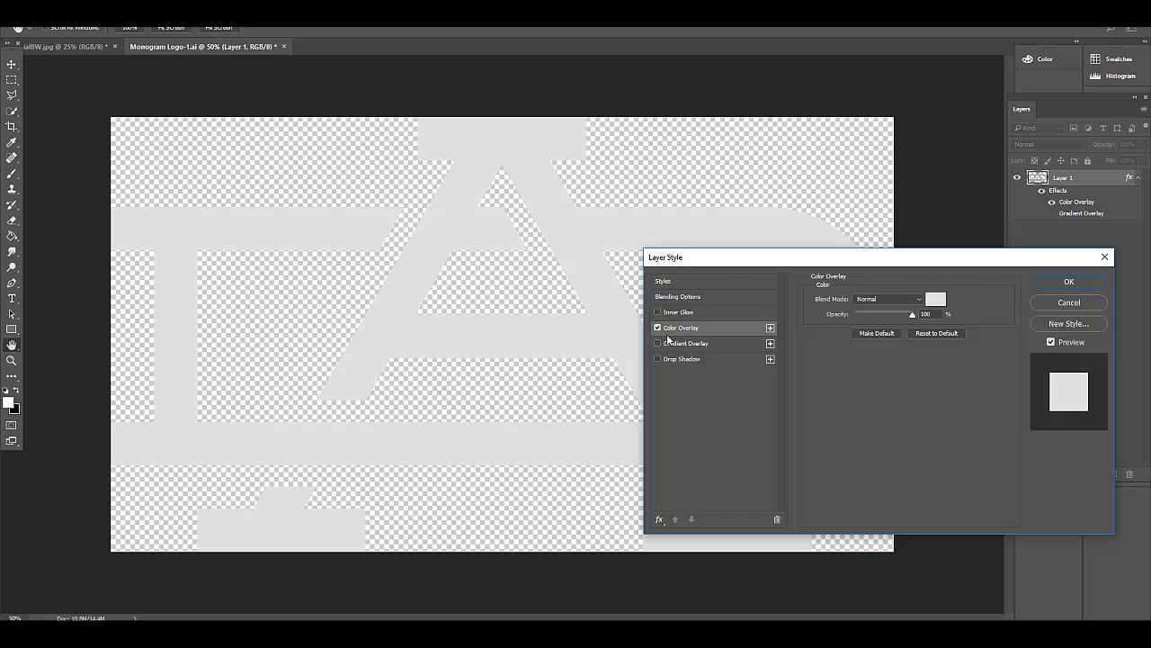
click(934, 301)
text(ffffff)
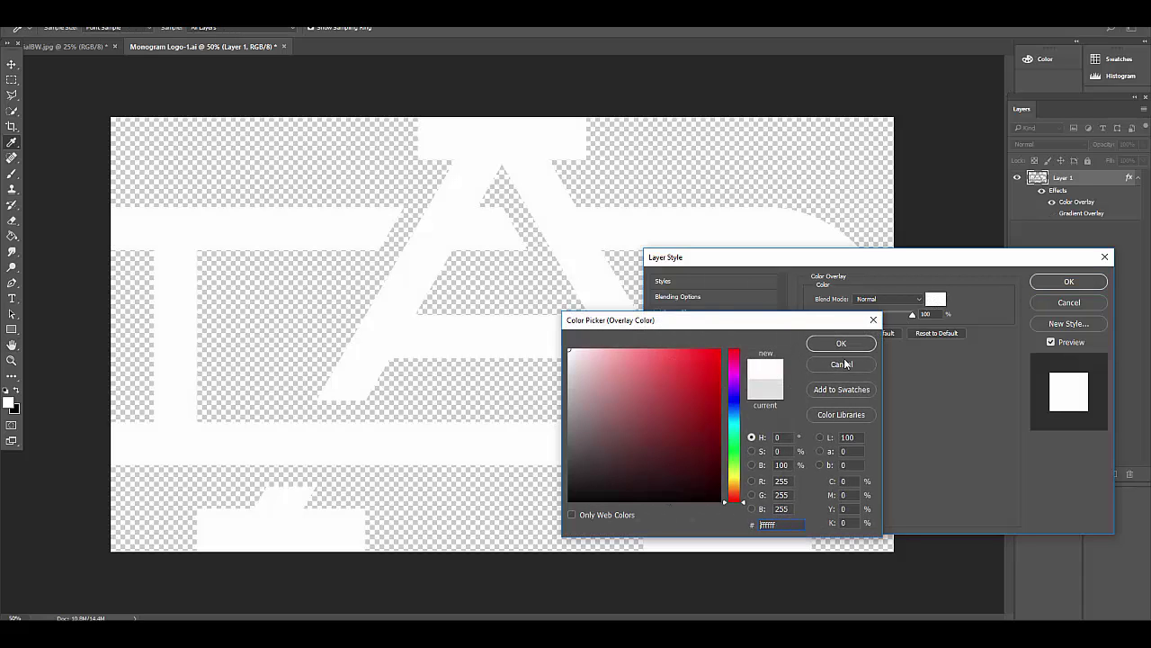
click(840, 344)
click(1069, 282)
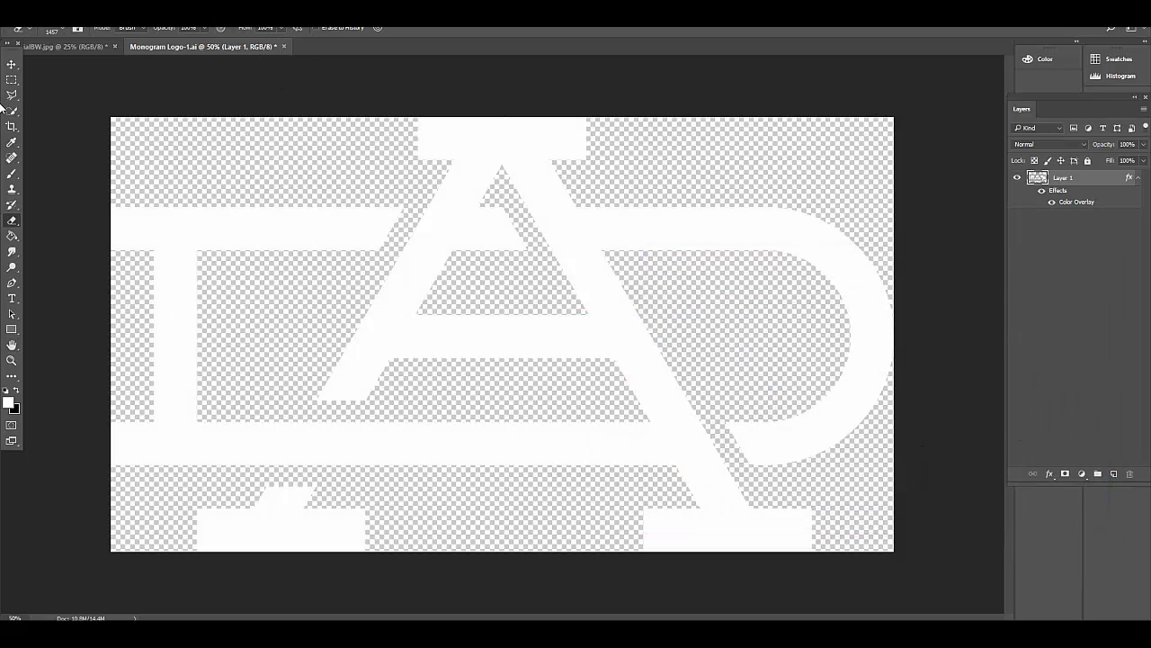
Bring the white logo into the black-and-white photo document and scale it down at the centre of the image
key(v)
drag(132, 116, 285, 218)
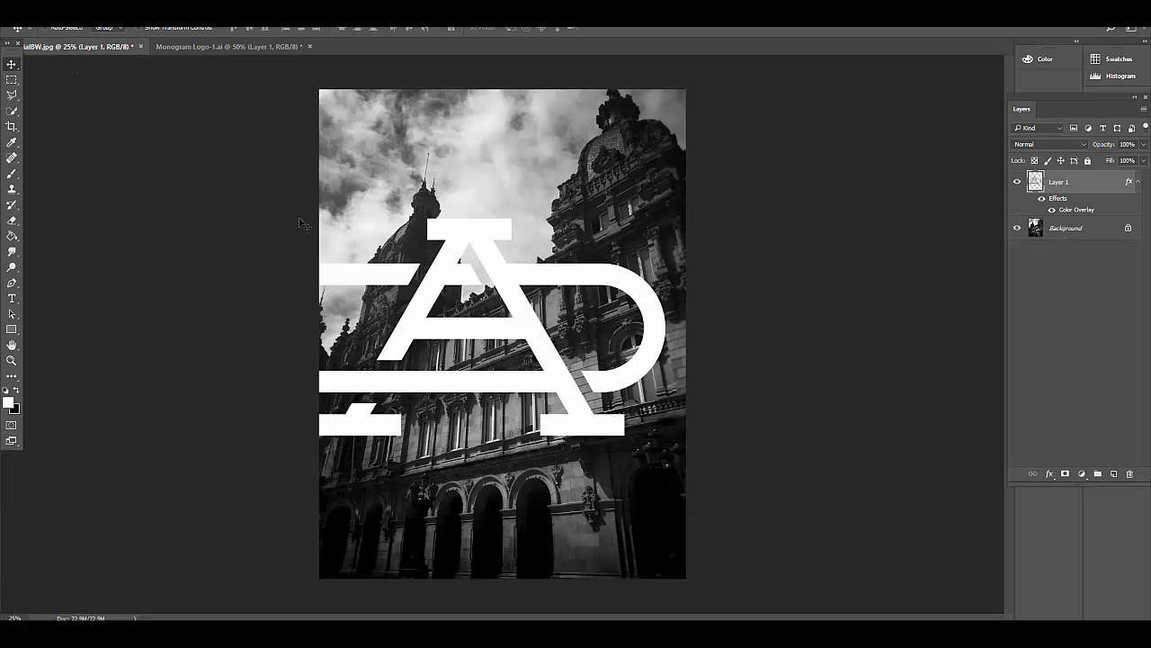
drag(663, 220, 527, 334)
key(Return)
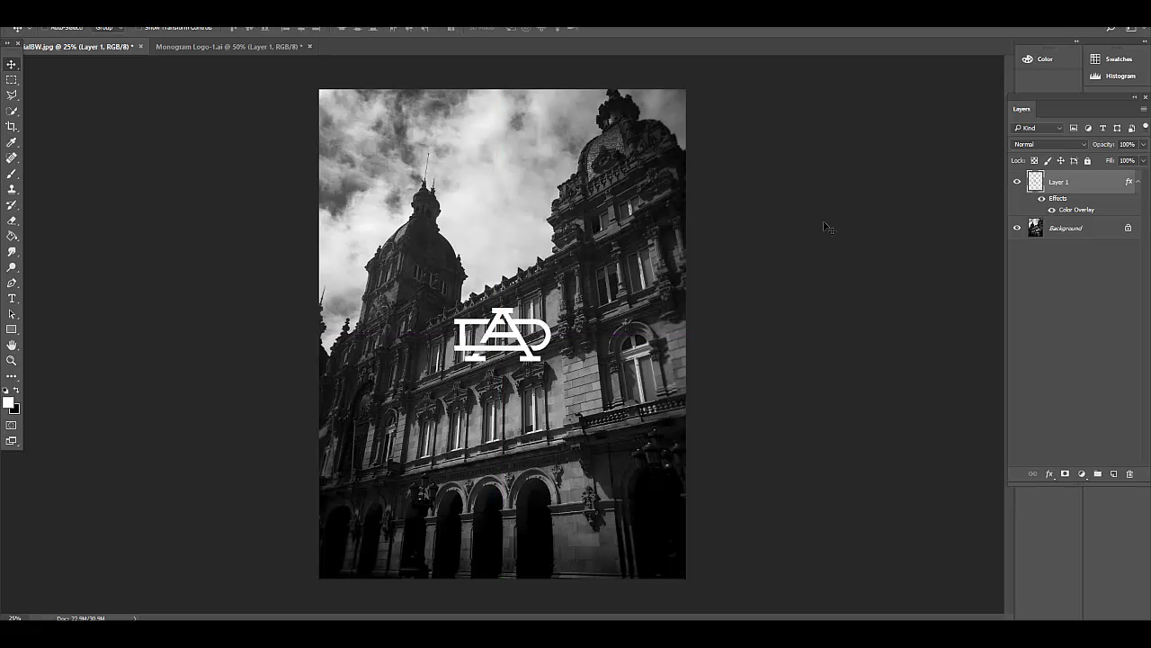
Add a Drop Shadow to the logo layer with Opacity 54%, Distance 0 px, Spread 41% and Size 49 px
right_click(1064, 187)
click(953, 74)
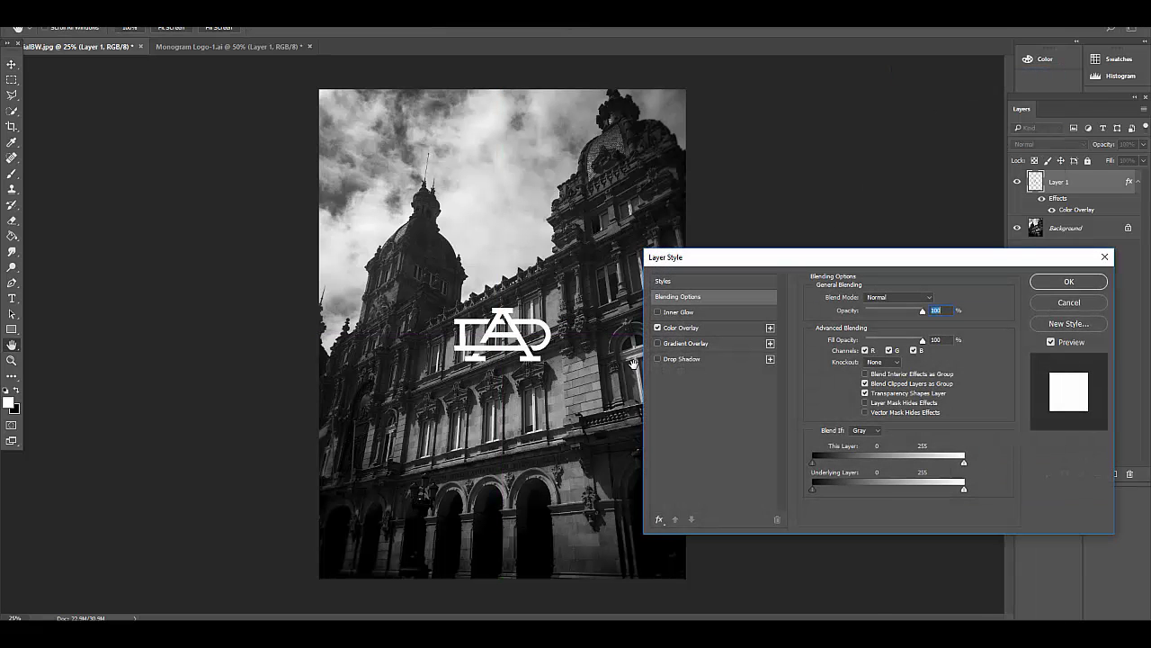
click(682, 360)
mouse_move(858, 365)
mouse_down()
mouse_move(878, 364)
mouse_move(877, 376)
mouse_move(859, 376)
mouse_move(868, 350)
mouse_move(855, 352)
mouse_move(869, 376)
mouse_up()
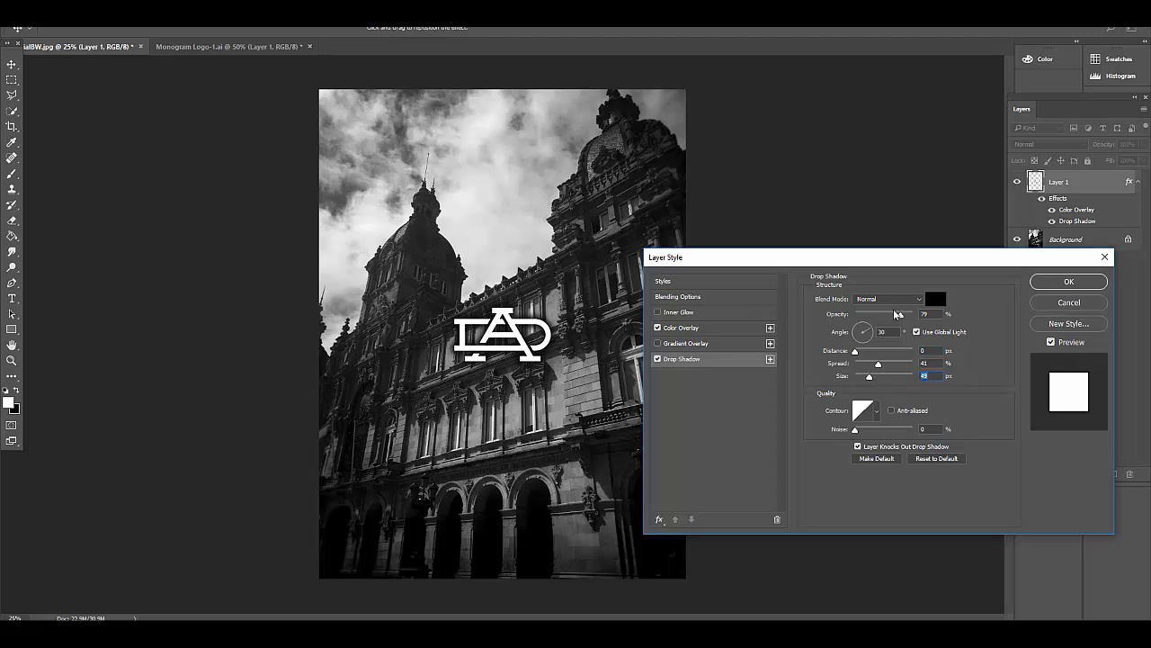
drag(900, 315, 885, 317)
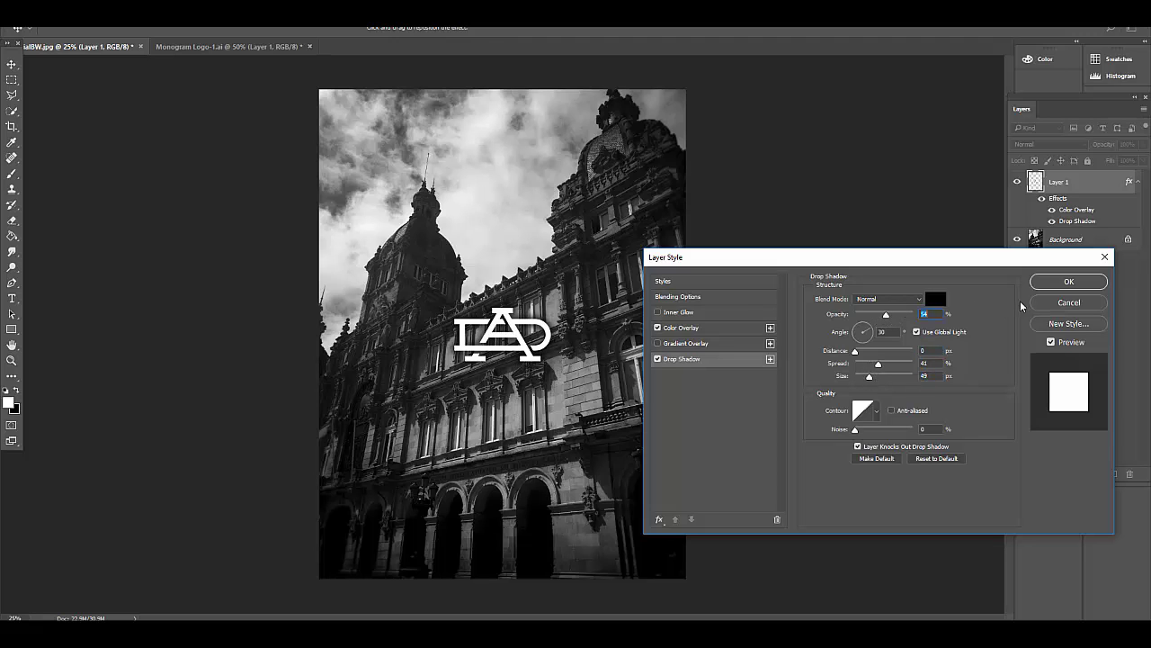
click(1058, 284)
Shrink the logo to about 70% and place it centred over the arches near the photo's lower edge
drag(512, 315, 540, 514)
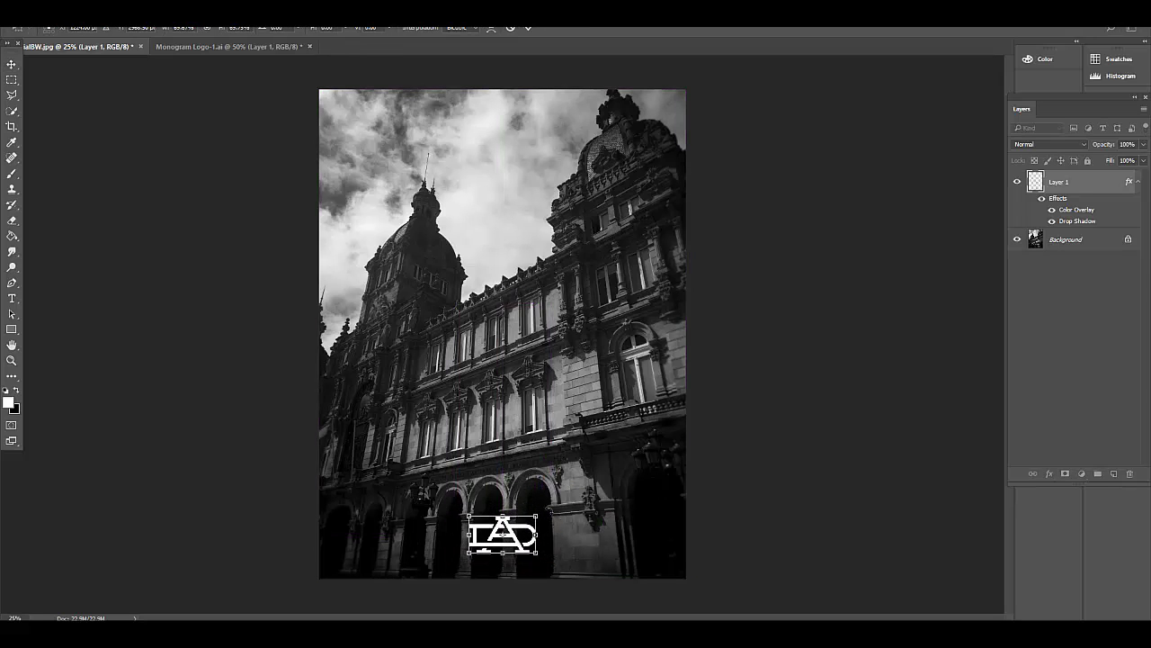
key(Return)
mouse_move(544, 461)
mouse_down()
mouse_move(538, 476)
mouse_move(538, 464)
mouse_up()
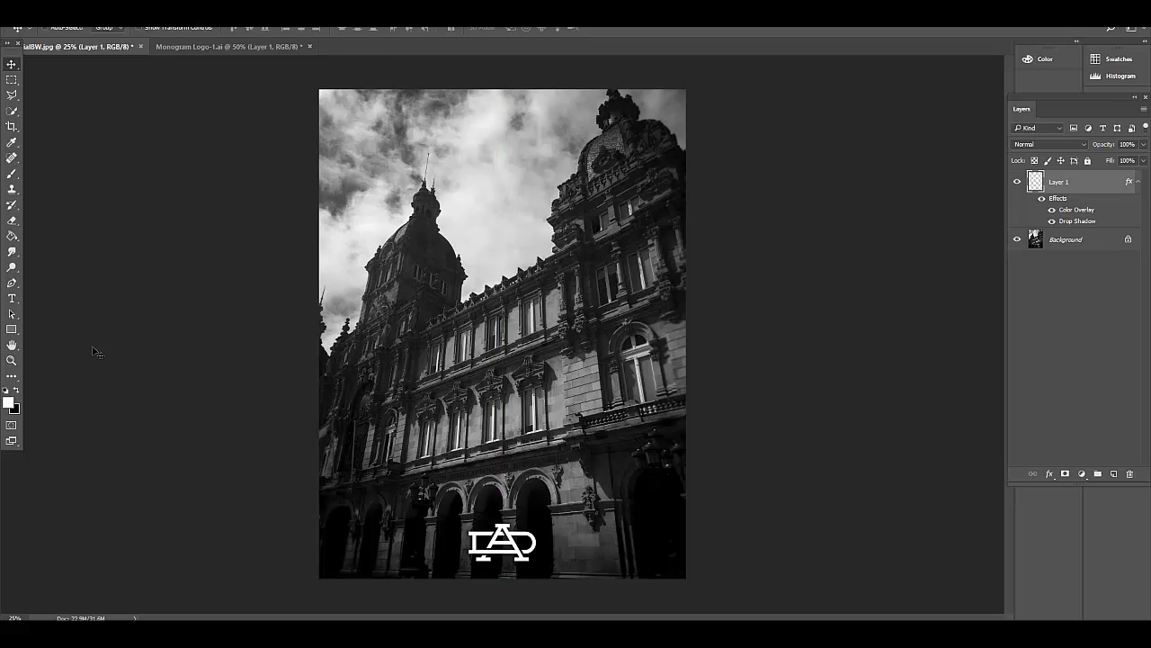
Raise the opacity of the logo's drop shadow slightly
right_click(1066, 191)
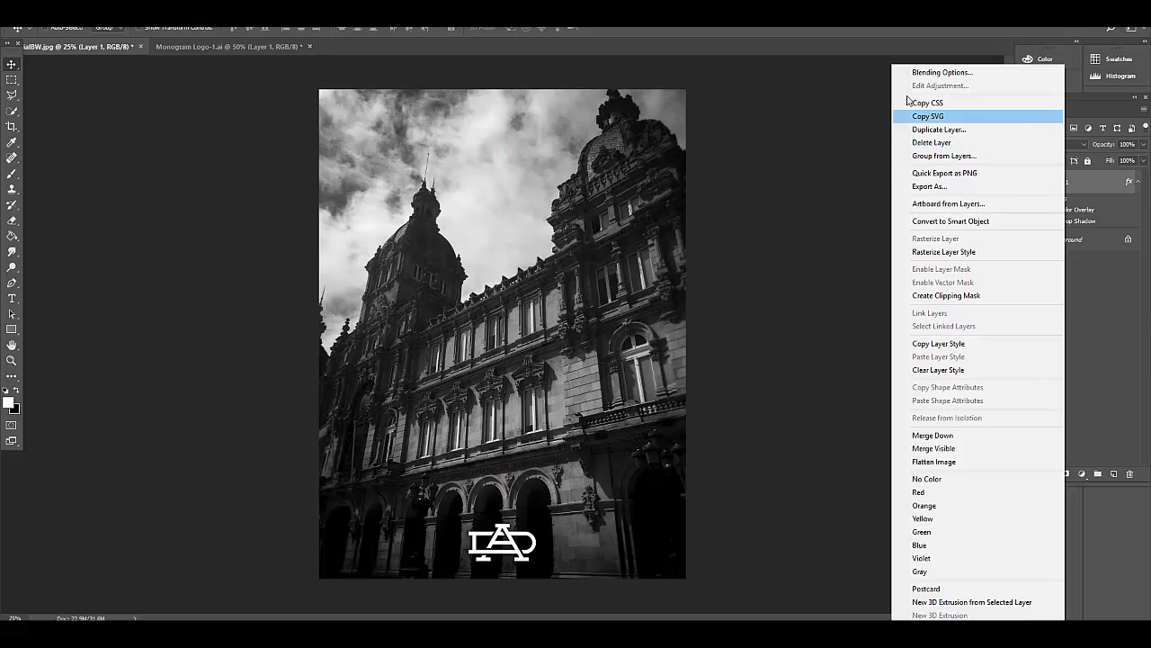
click(912, 79)
click(682, 359)
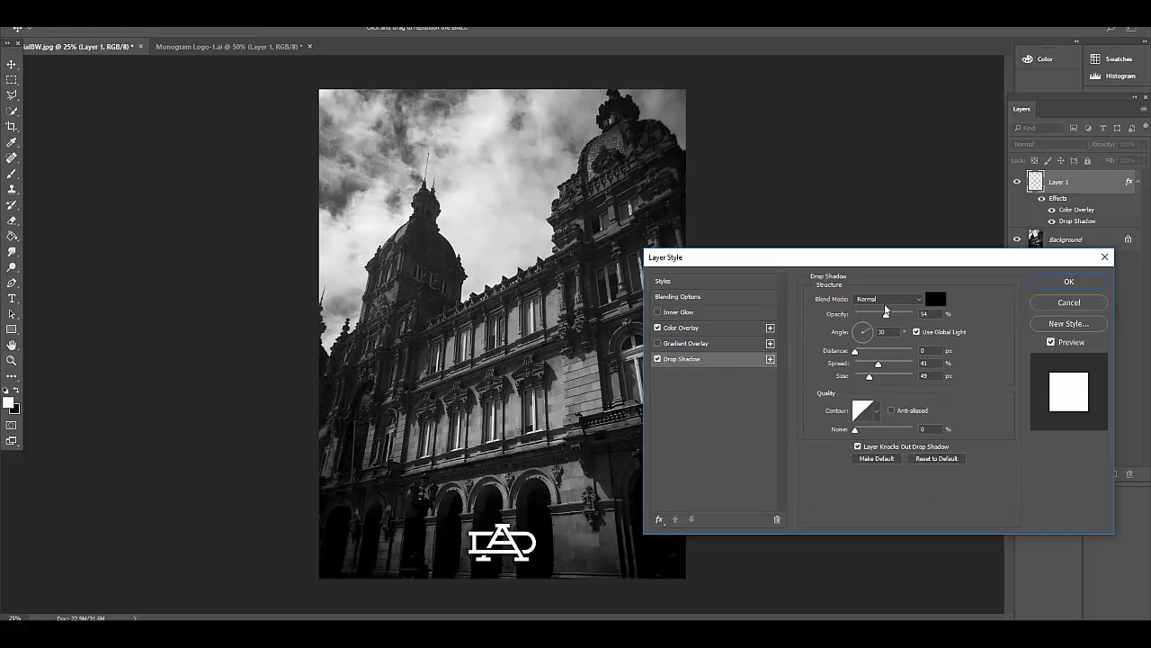
mouse_move(888, 317)
mouse_down()
mouse_move(872, 316)
mouse_move(896, 315)
mouse_up()
click(1069, 281)
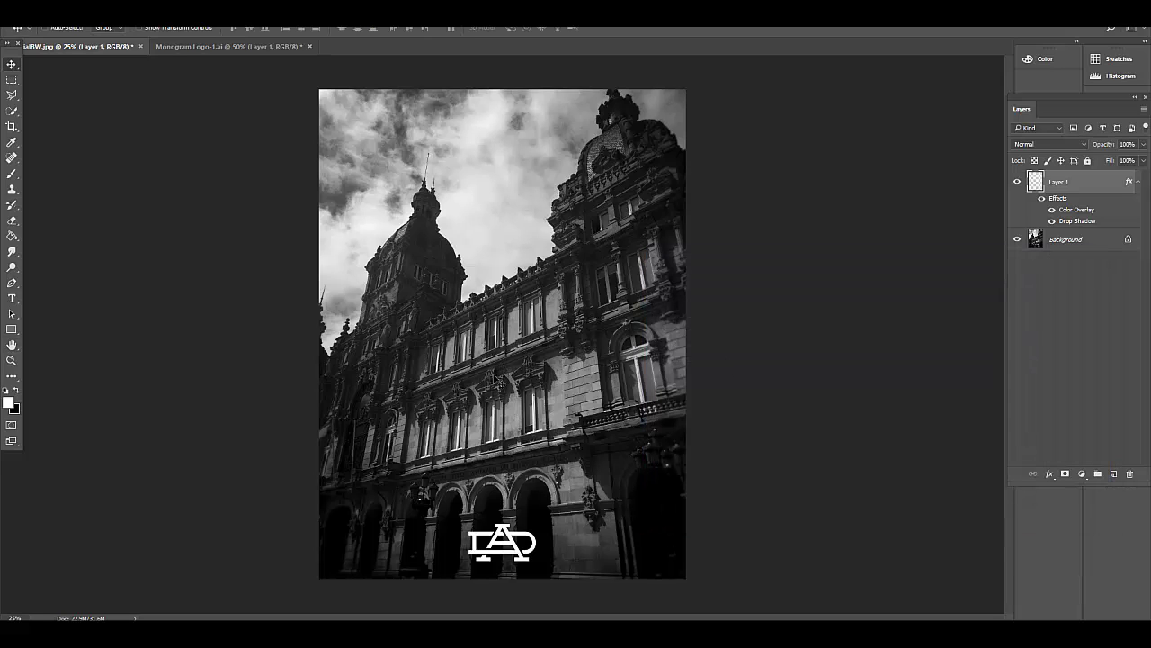
key(z)
mouse_move(490, 349)
mouse_down()
mouse_move(526, 350)
mouse_move(497, 346)
mouse_up()
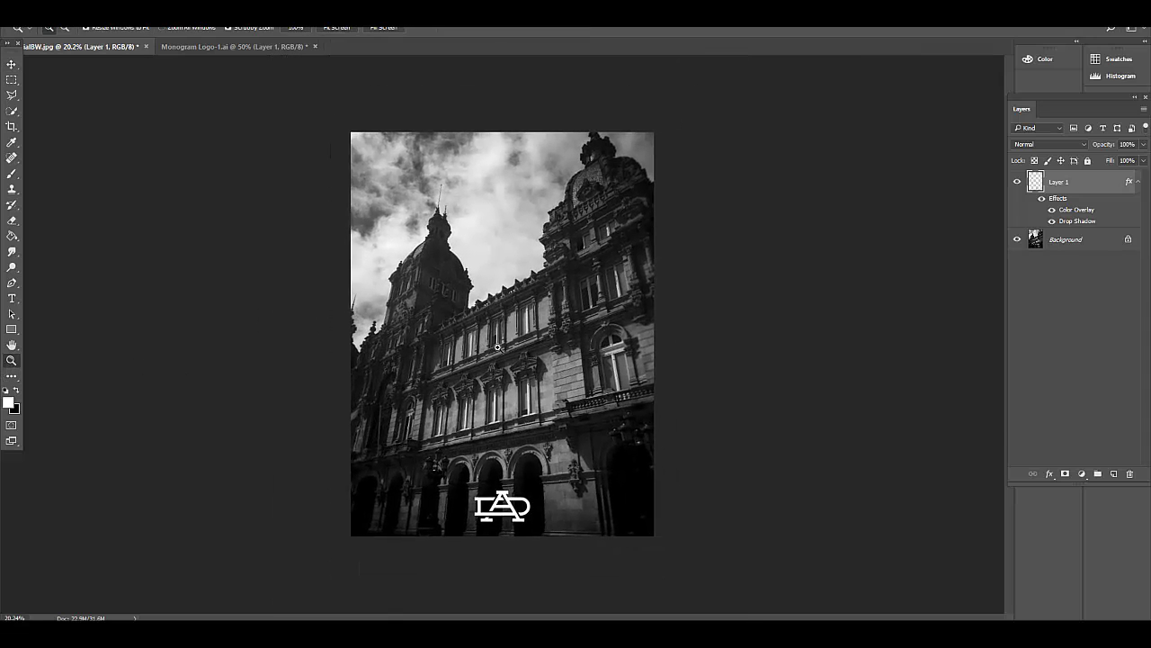
click(498, 346)
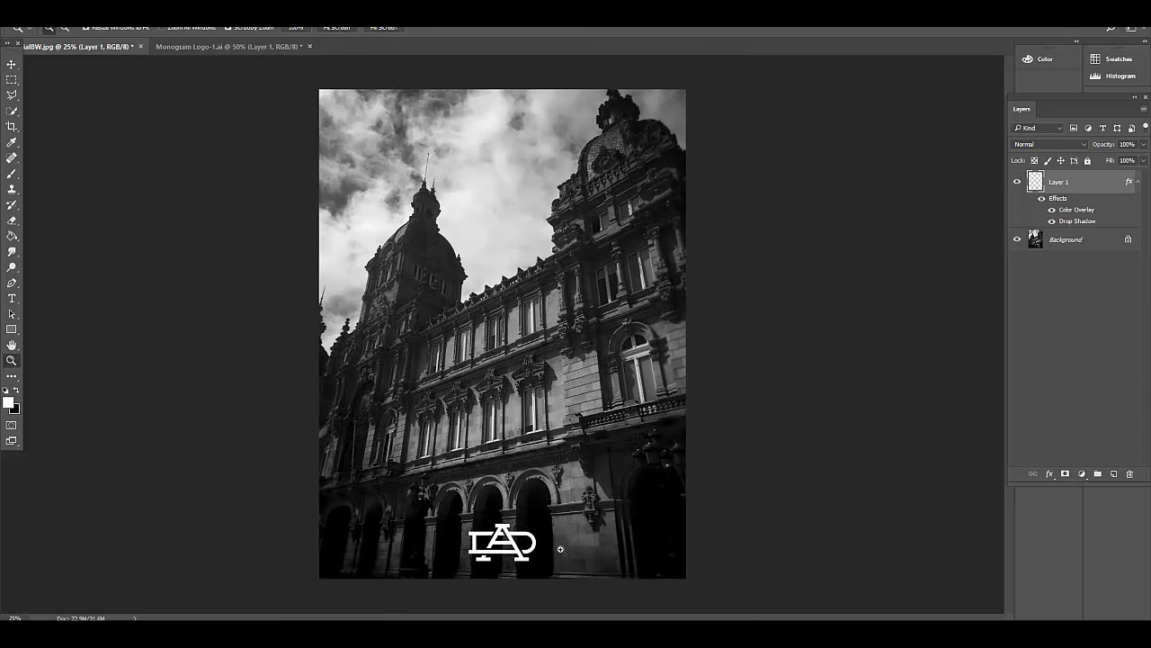
Open the original colour photo image1 (1).JPG from the Desktop
key(alt+f)
click(76, 30)
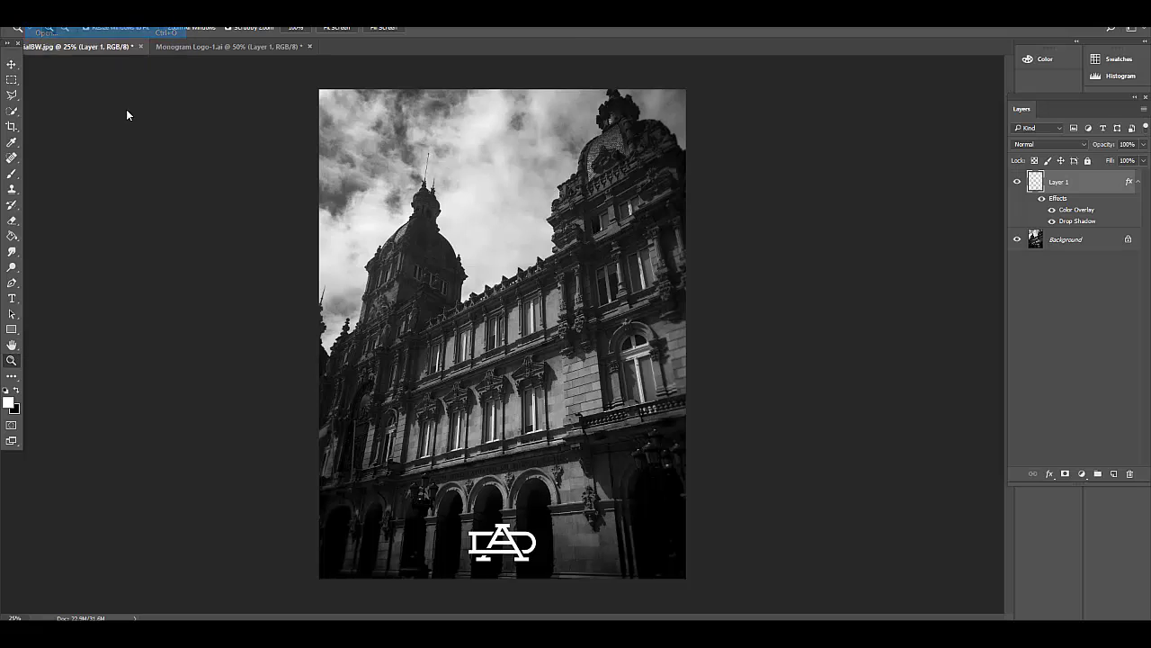
click(48, 151)
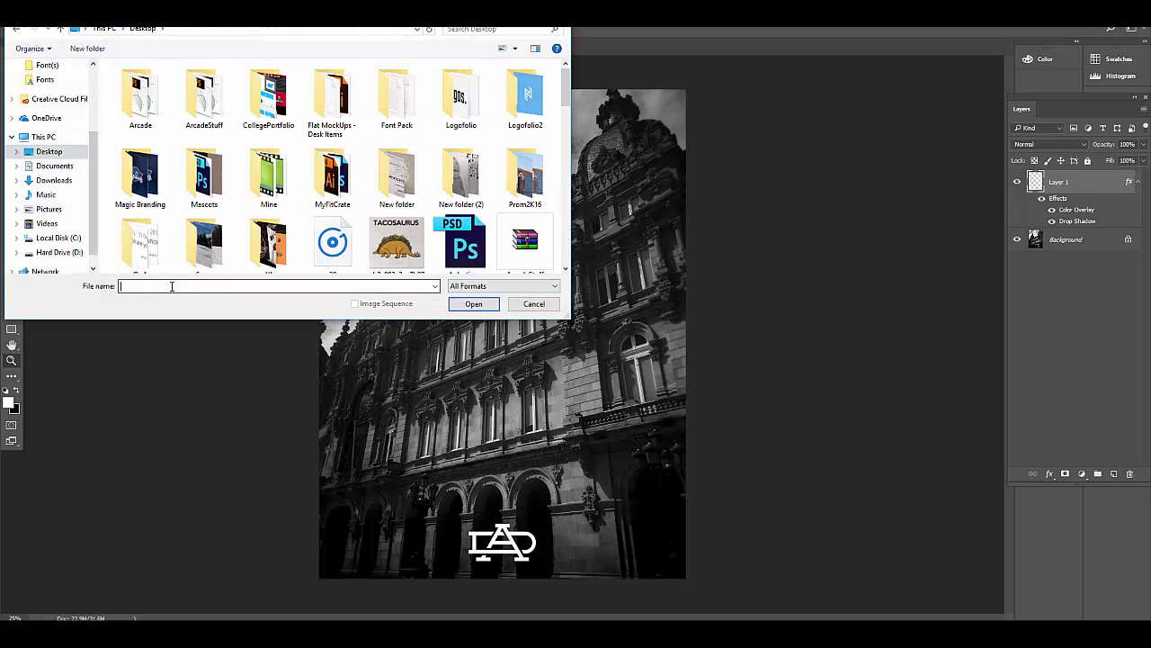
click(171, 286)
text(im)
click(185, 299)
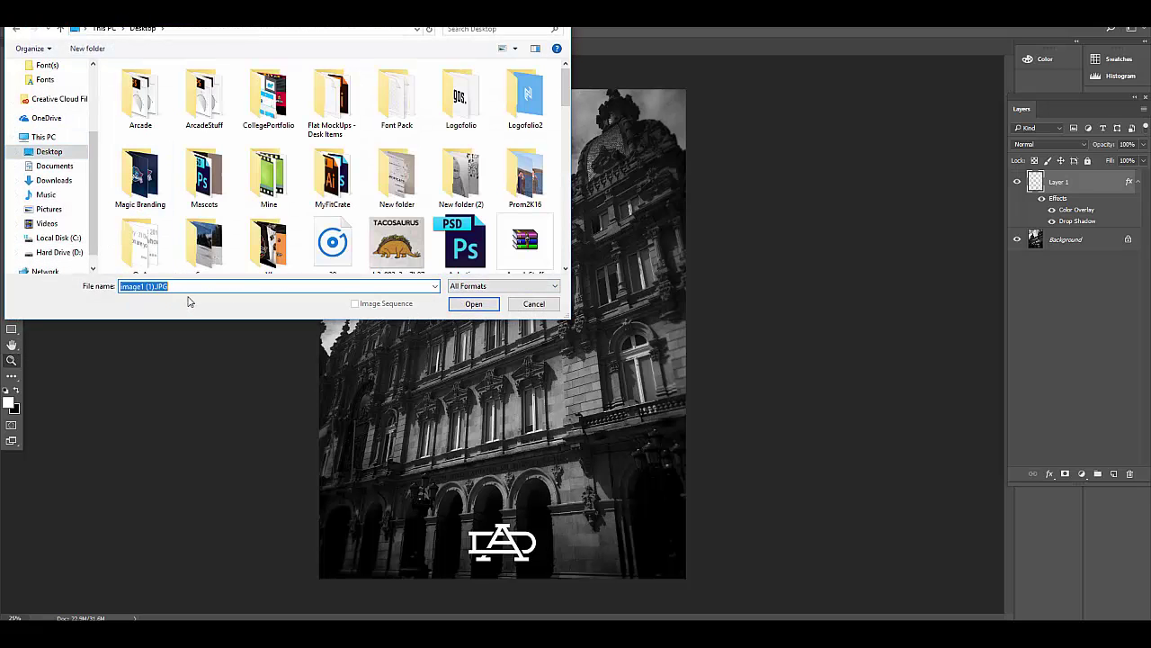
click(473, 304)
Copy the colour photo into the black-and-white document as a new layer aligned over the image
key(v)
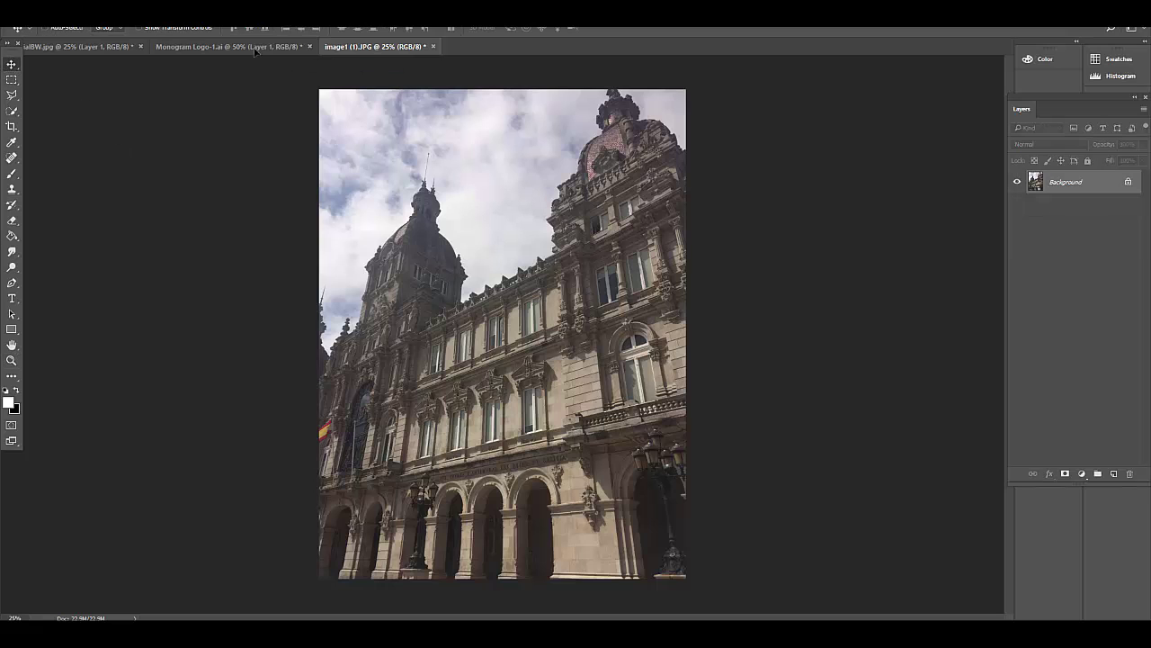
click(269, 46)
drag(340, 153, 465, 232)
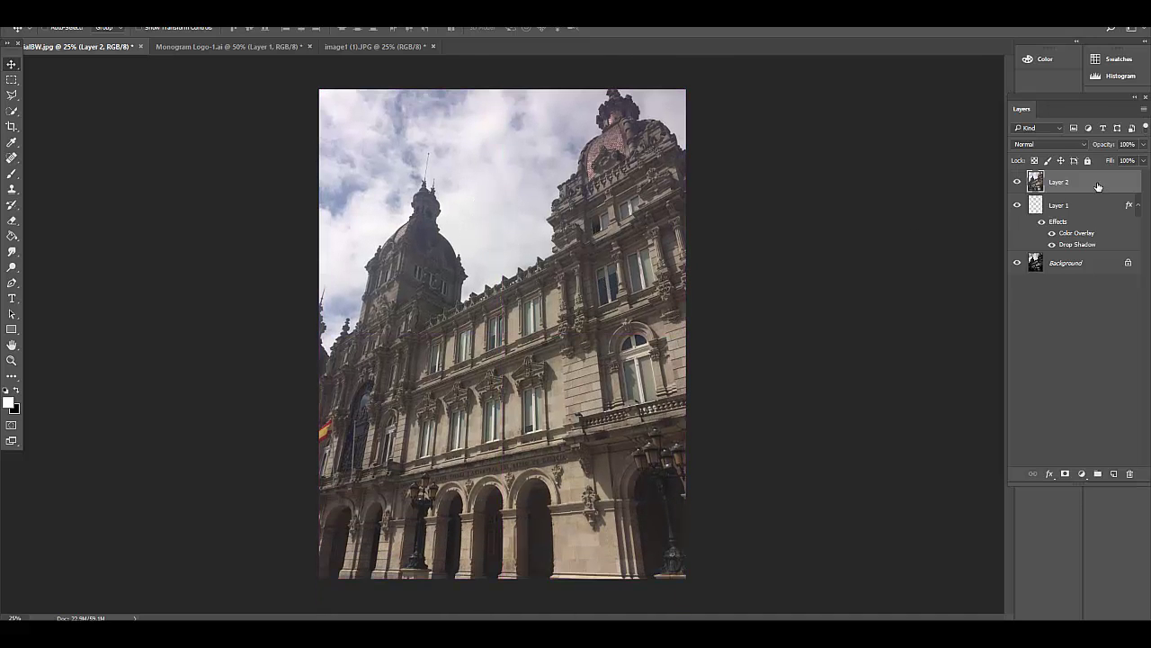
Place the colour photo layer beneath the logo layer and hide it to compare with the black-and-white version
drag(1097, 186, 1090, 244)
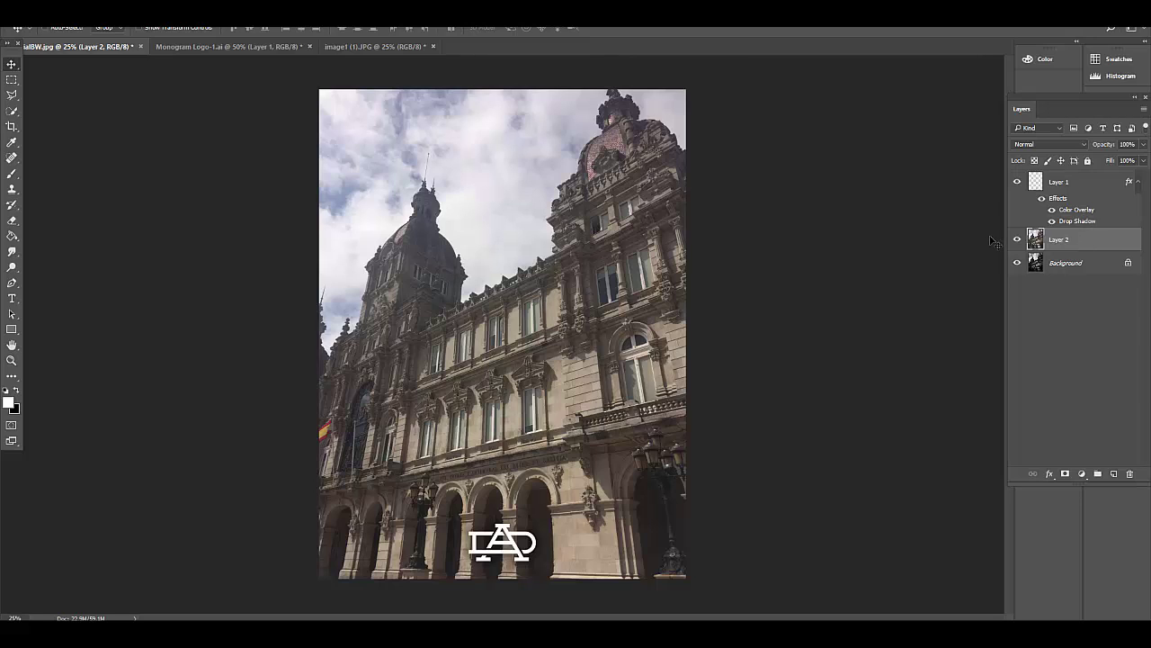
click(1016, 239)
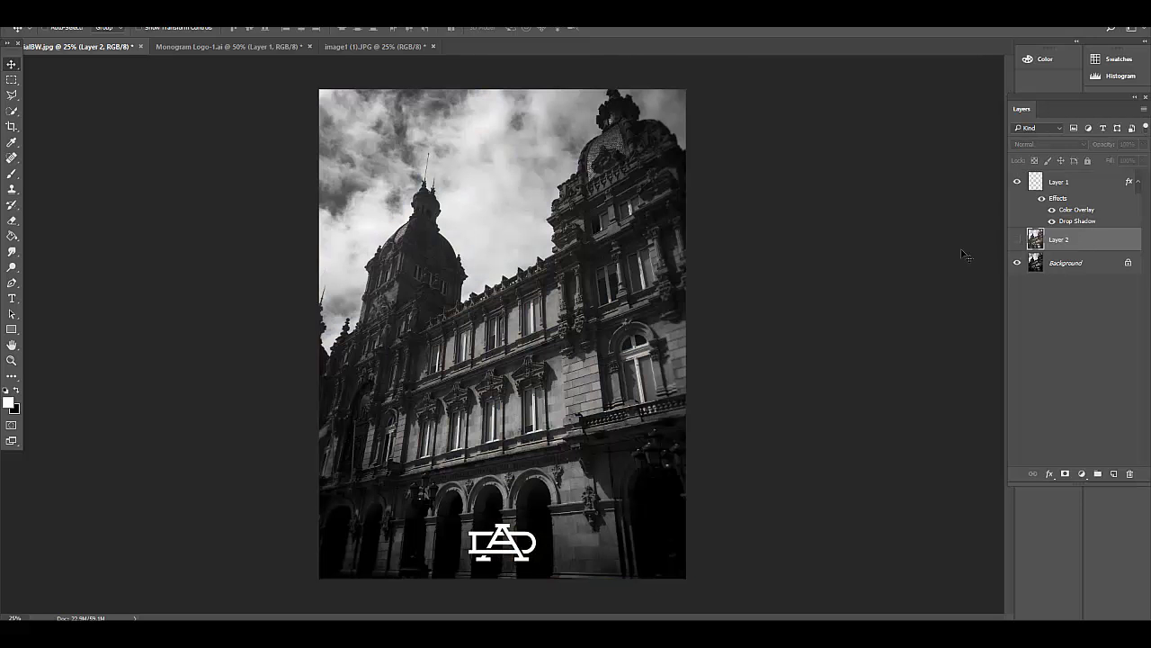